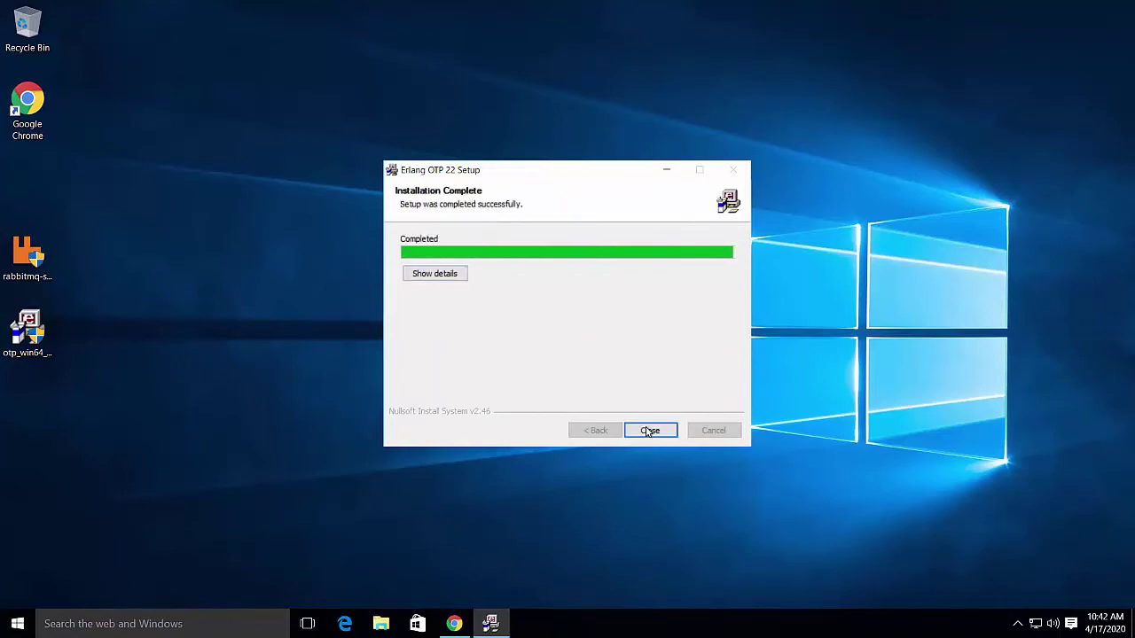
Close the completed Erlang OTP 22 Setup wizard
{"action": "left_click", "coordinate": [648, 432]}
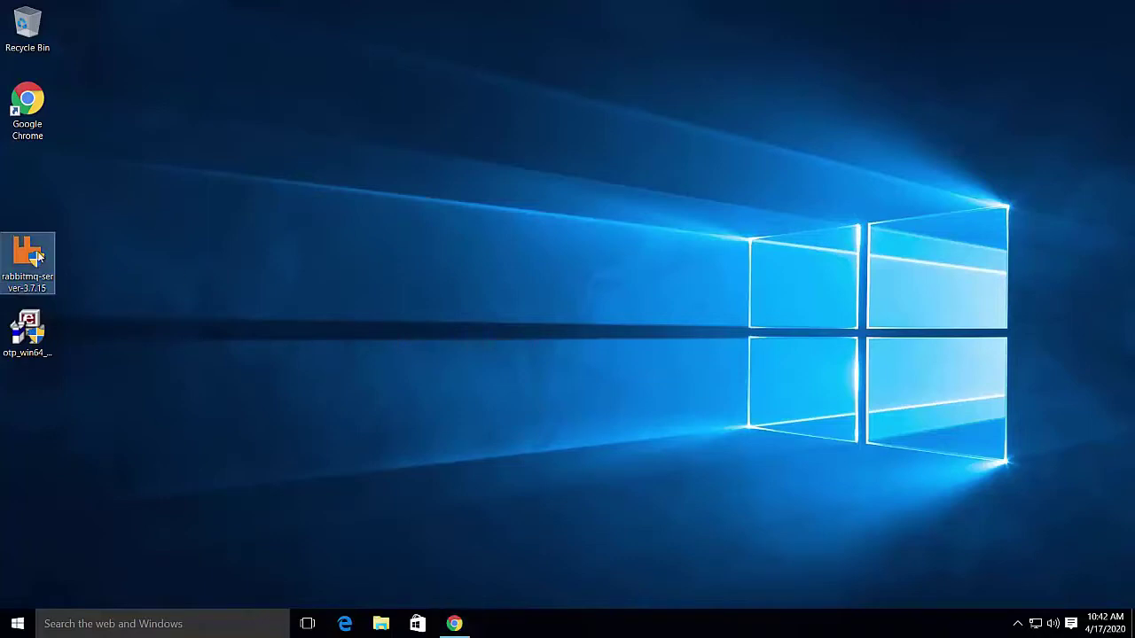
Install RabbitMQ Server 3.7.15 as administrator into the default Program Files folder and finish the wizard
{"action": "right_click", "coordinate": [40, 253]}
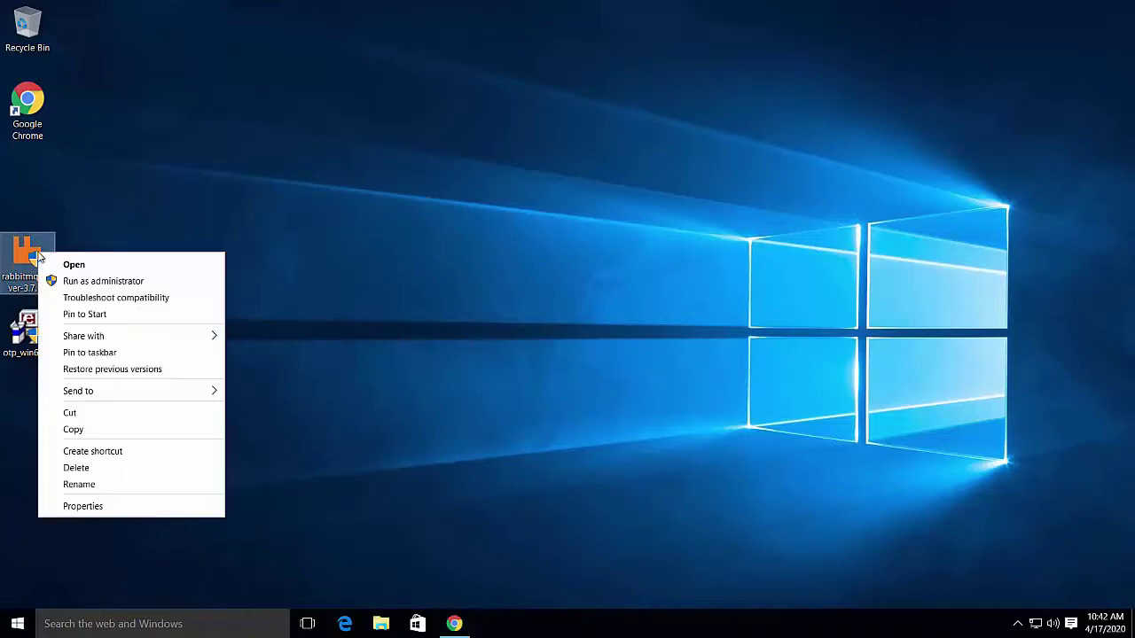
{"action": "left_click", "coordinate": [78, 281]}
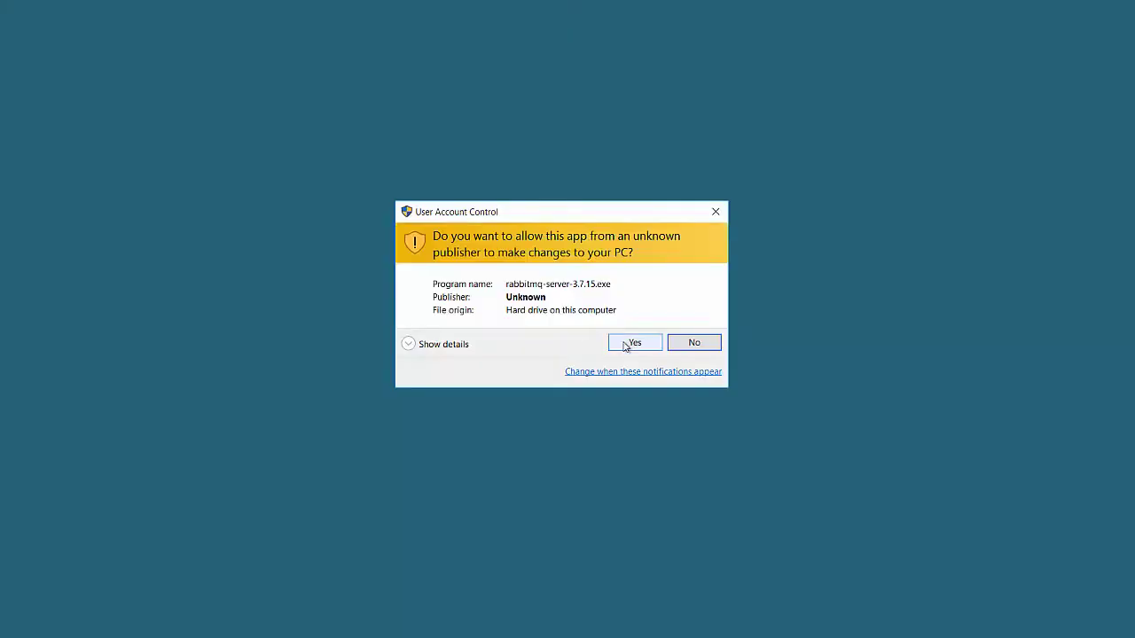
{"action": "left_click", "coordinate": [626, 346]}
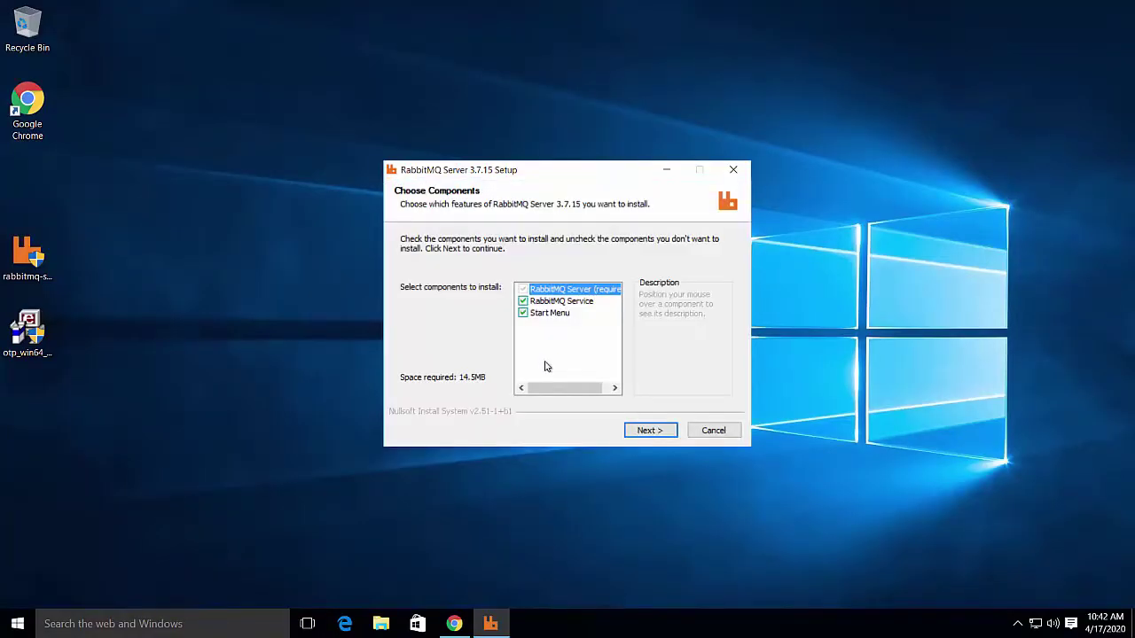
{"action": "left_click", "coordinate": [648, 429]}
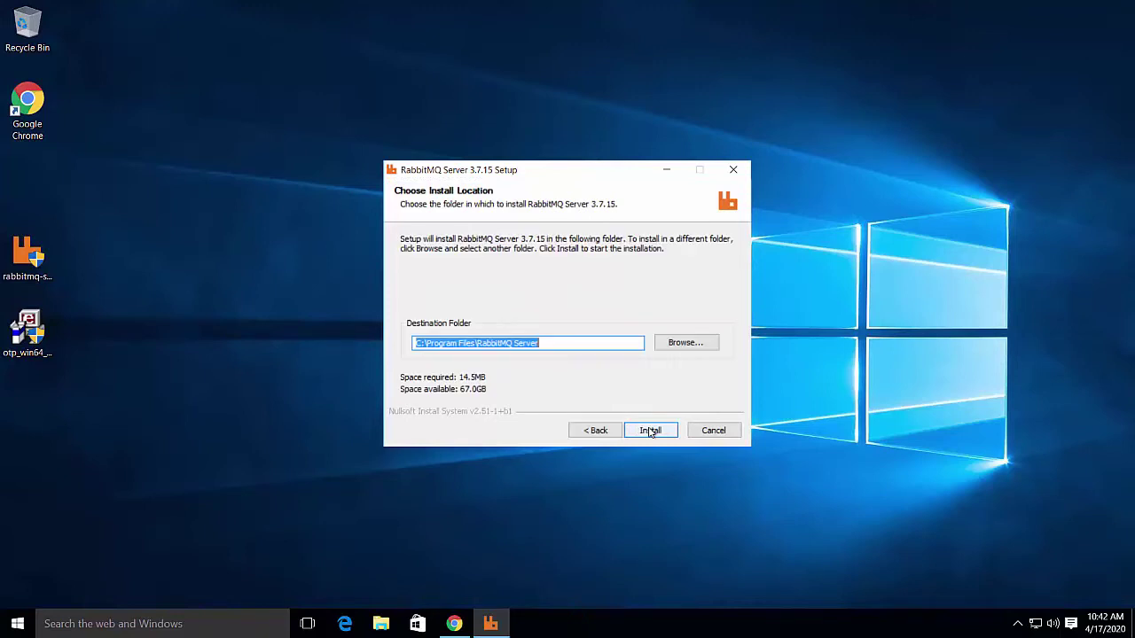
{"action": "left_click", "coordinate": [650, 431]}
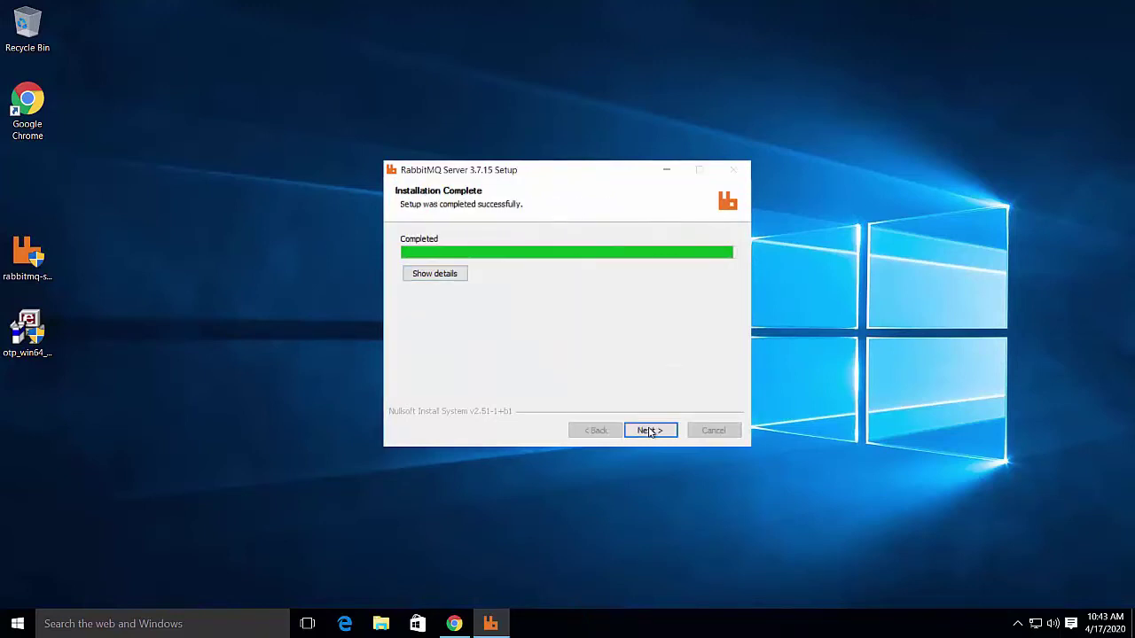
{"action": "left_click", "coordinate": [649, 432]}
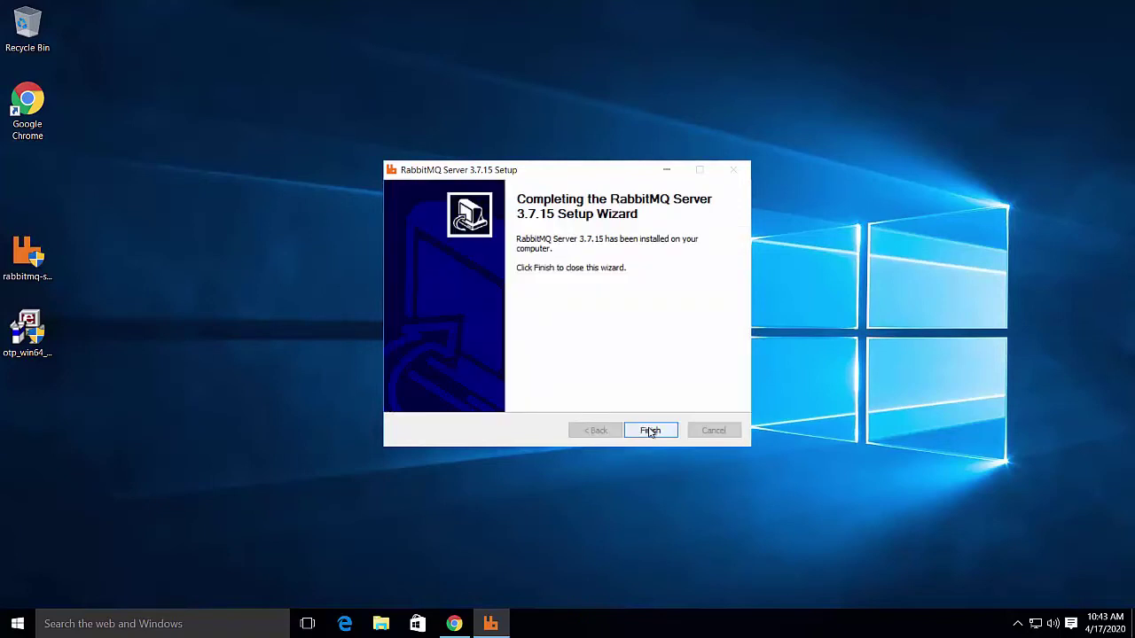
{"action": "left_click", "coordinate": [650, 431]}
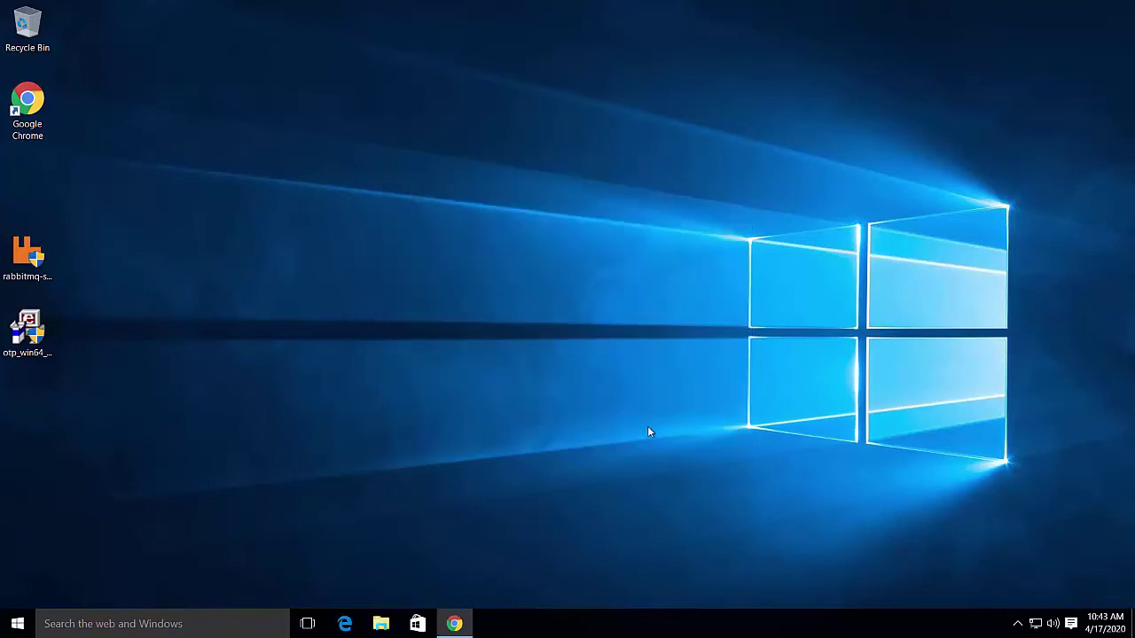
Open a command window in C:\Program Files\RabbitMQ Server\rabbitmq_server-3.7.15\sbin from File Explorer
{"action": "key", "text": "super"}
{"action": "left_click", "coordinate": [75, 519]}
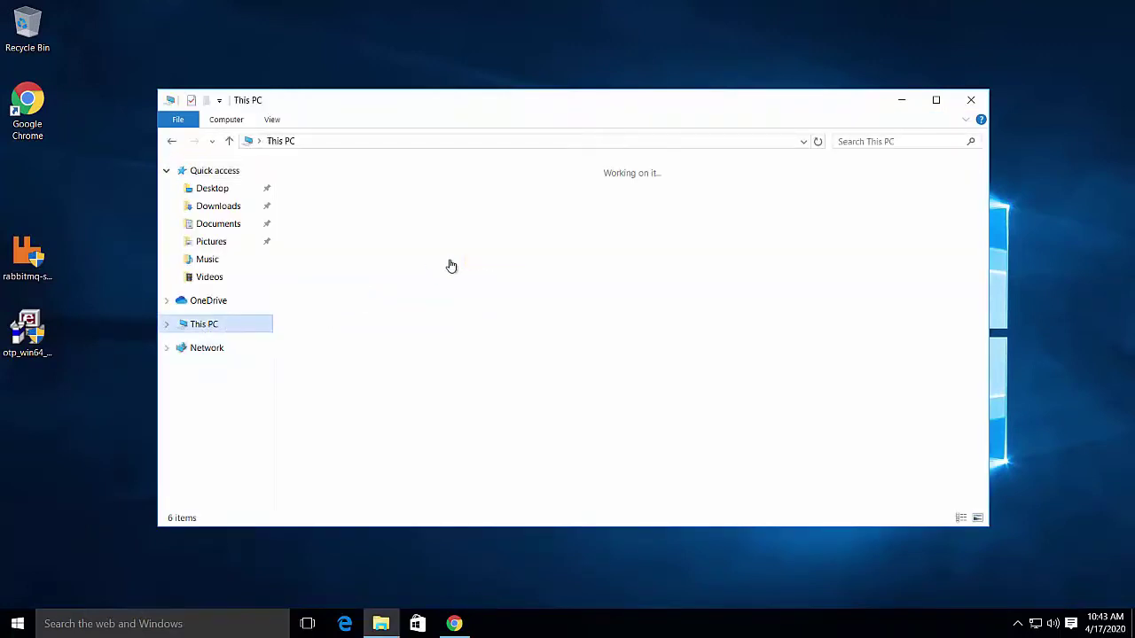
{"action": "double_click", "coordinate": [538, 305]}
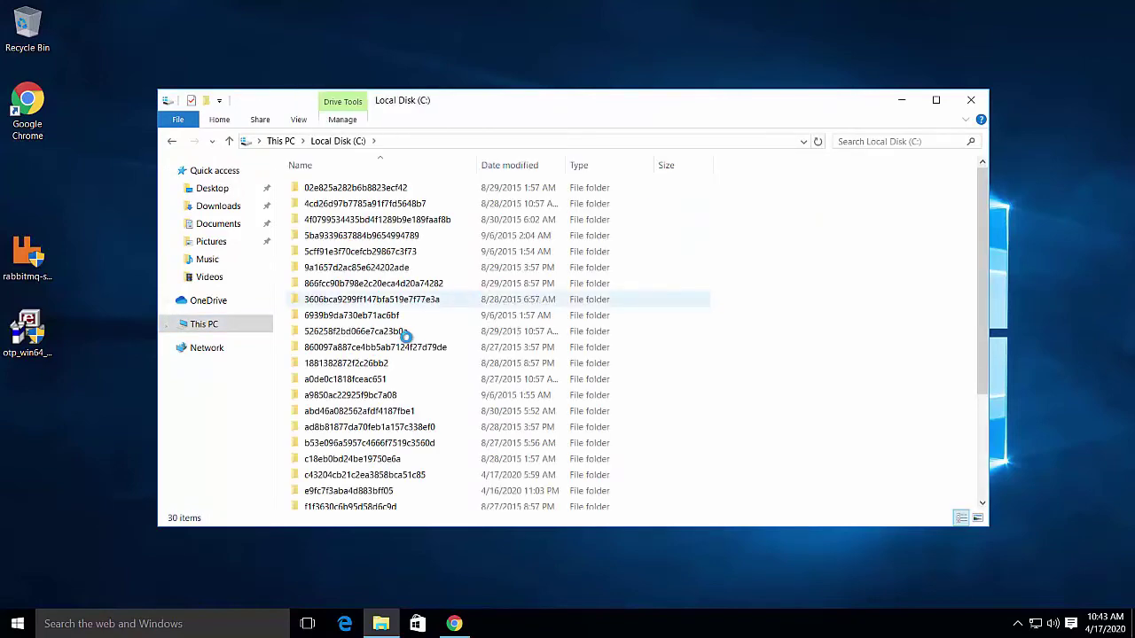
{"action": "scroll", "coordinate": [406, 341], "scroll_direction": "down", "scroll_amount": 3}
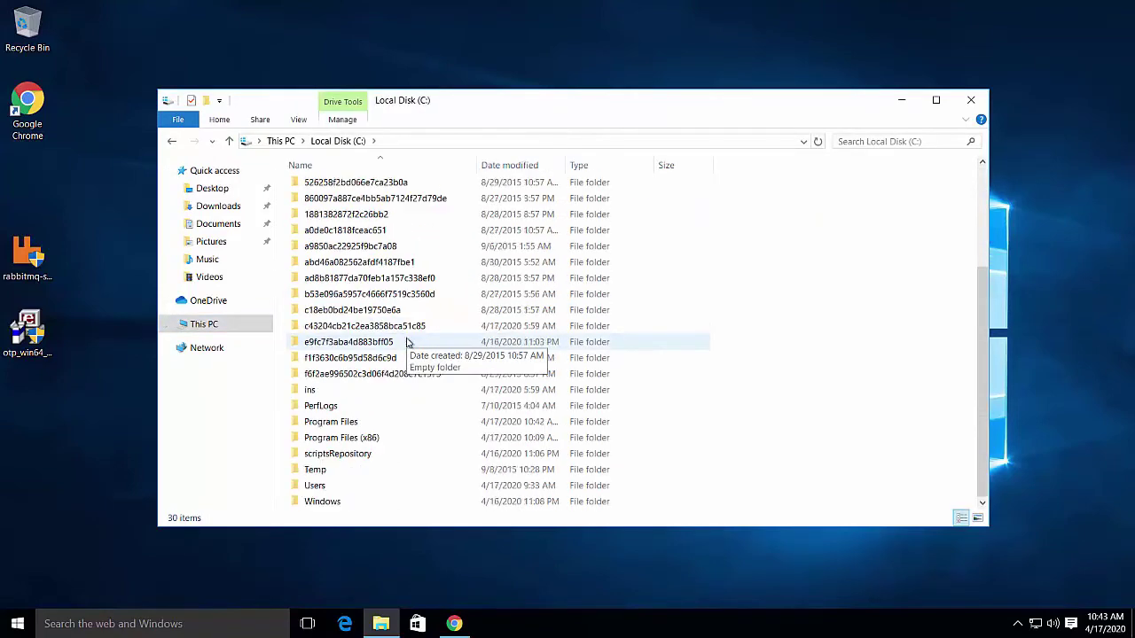
{"action": "double_click", "coordinate": [337, 421]}
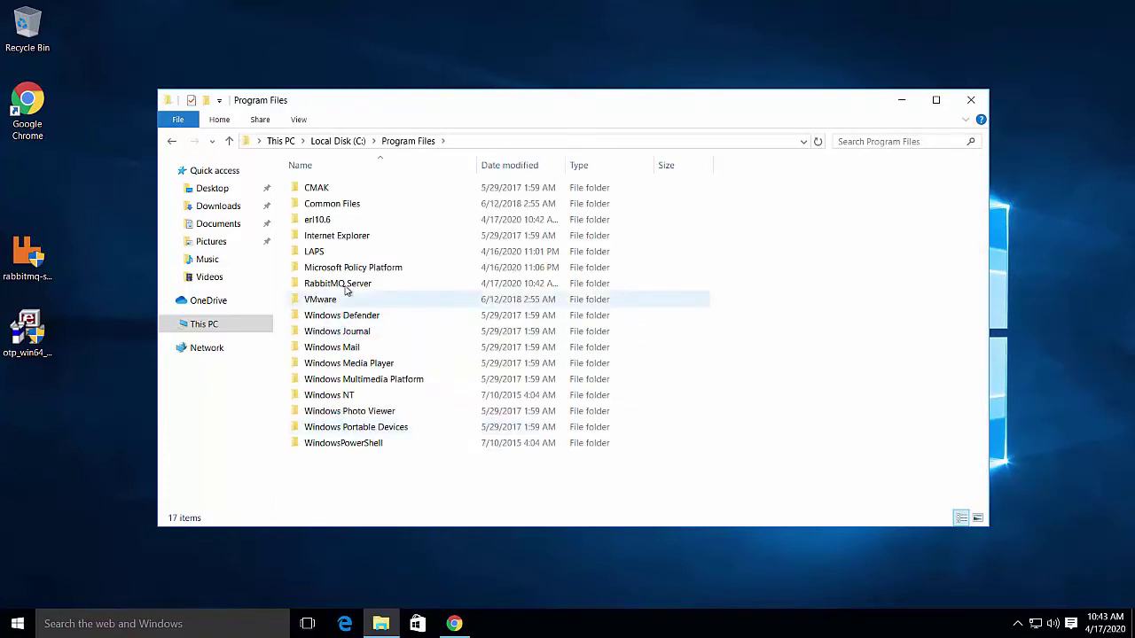
{"action": "left_click", "coordinate": [345, 285]}
{"action": "double_click", "coordinate": [344, 285]}
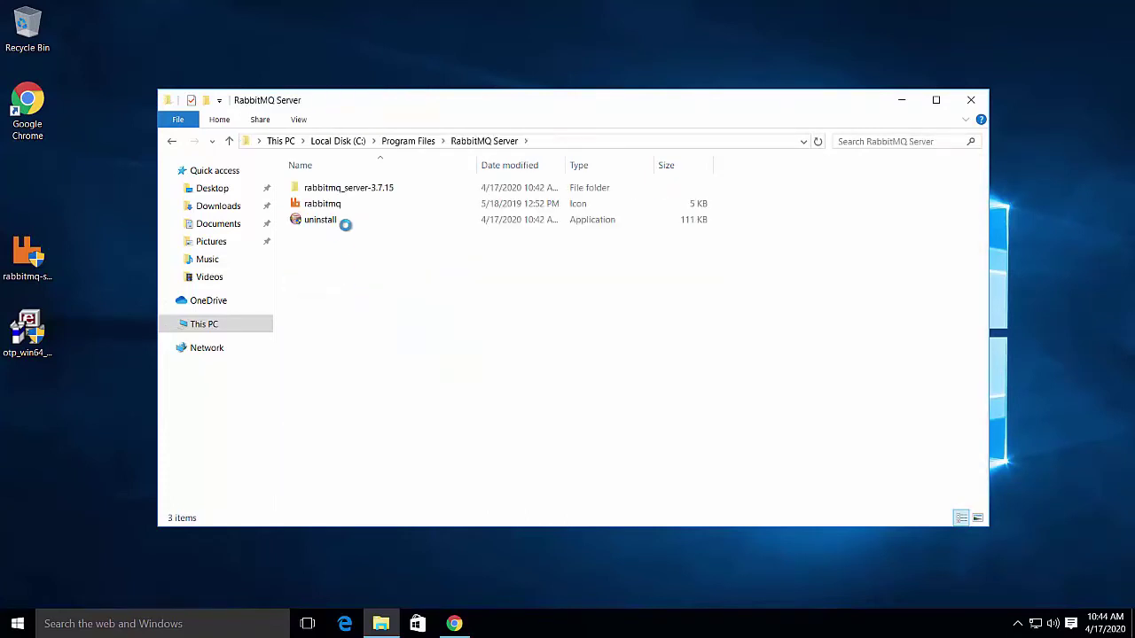
{"action": "double_click", "coordinate": [346, 188]}
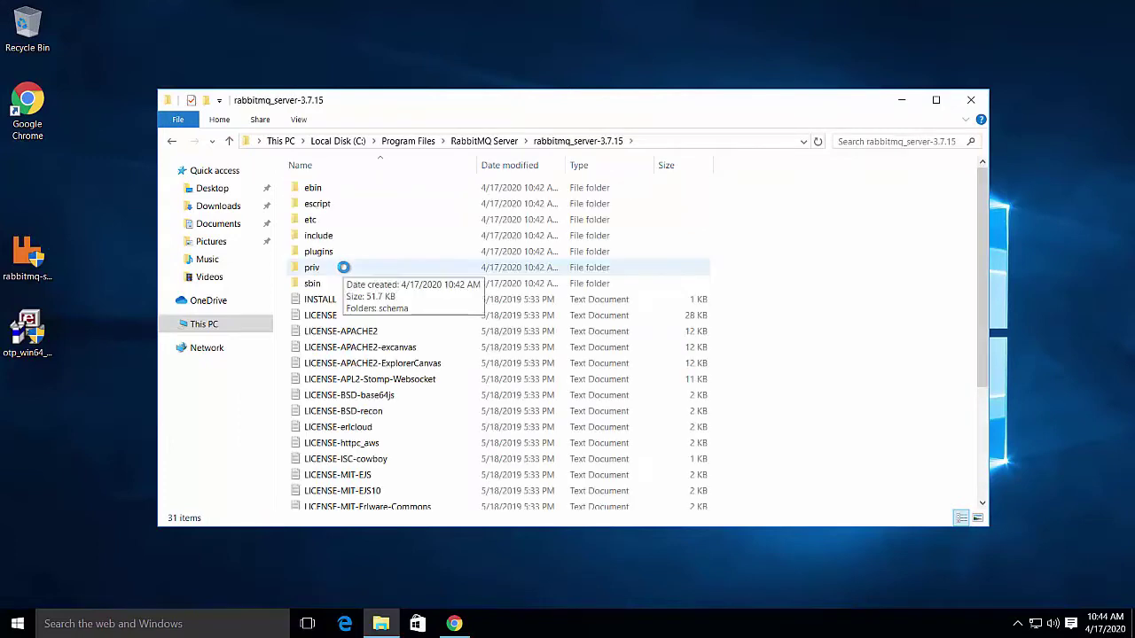
{"action": "double_click", "coordinate": [325, 284]}
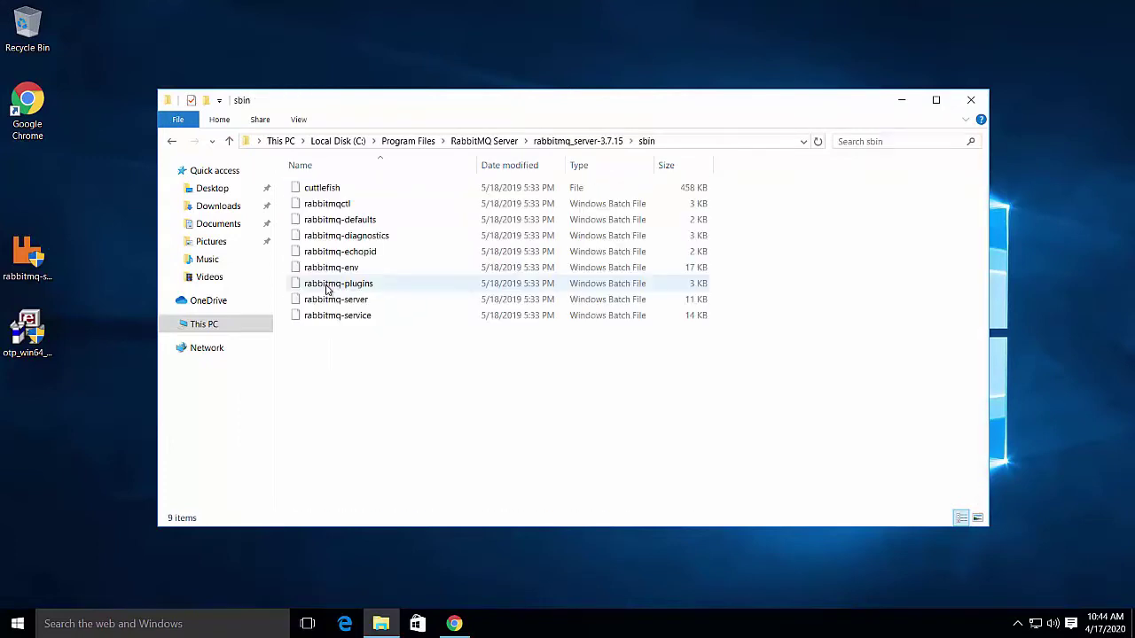
{"action": "right_click", "coordinate": [370, 411]}
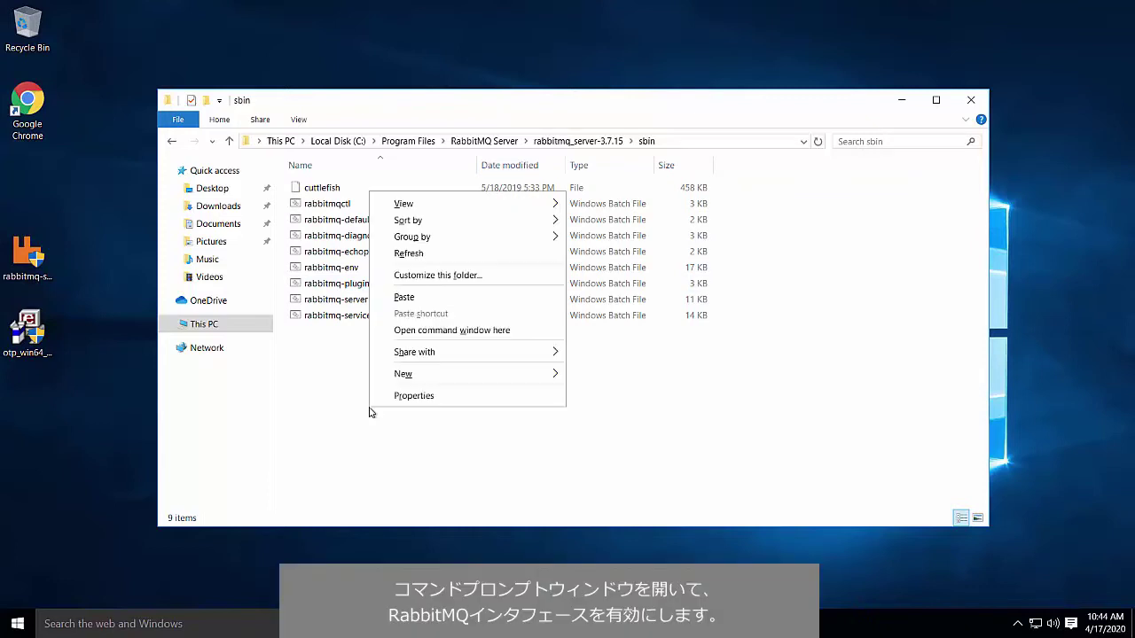
{"action": "left_click", "coordinate": [443, 330]}
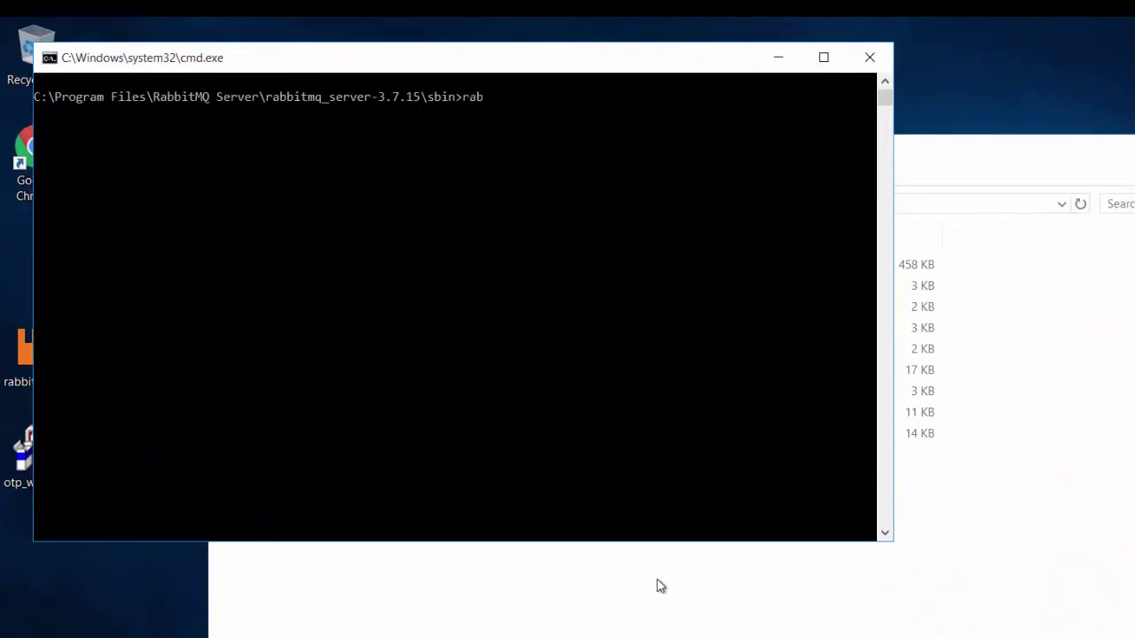
Run 'rabbitmq-plugins enable rabbitmq_management', starting 3 plugins, then close the command window
{"action": "type", "text": "rabbitm"}
{"action": "type", "text": "q-plugins enabl"}
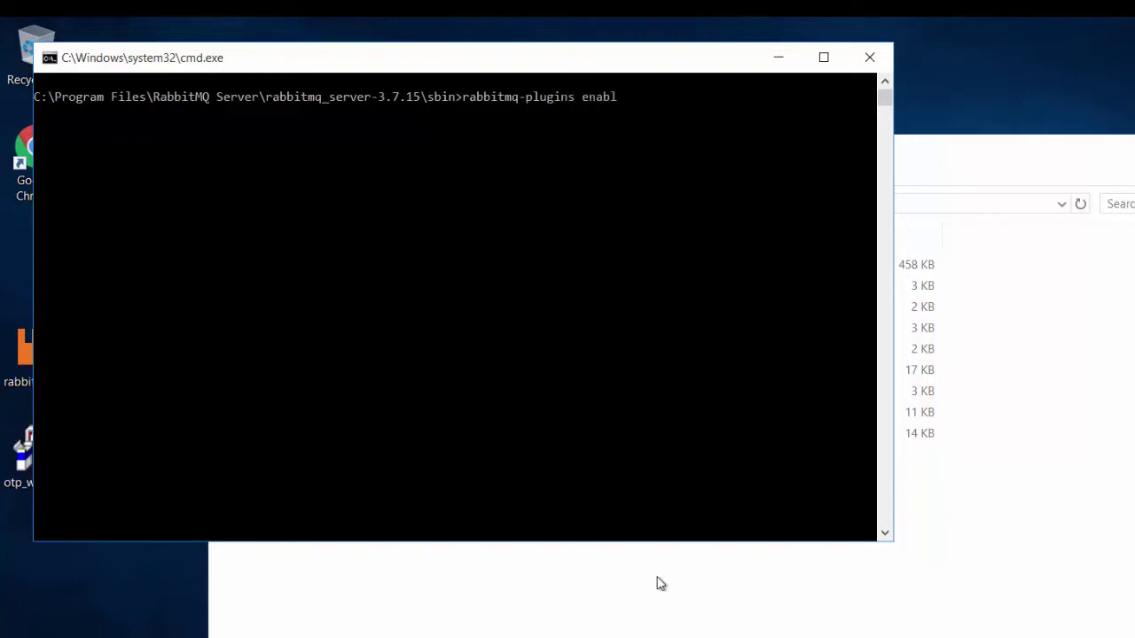
{"action": "type", "text": "e rabbitmq_managemen"}
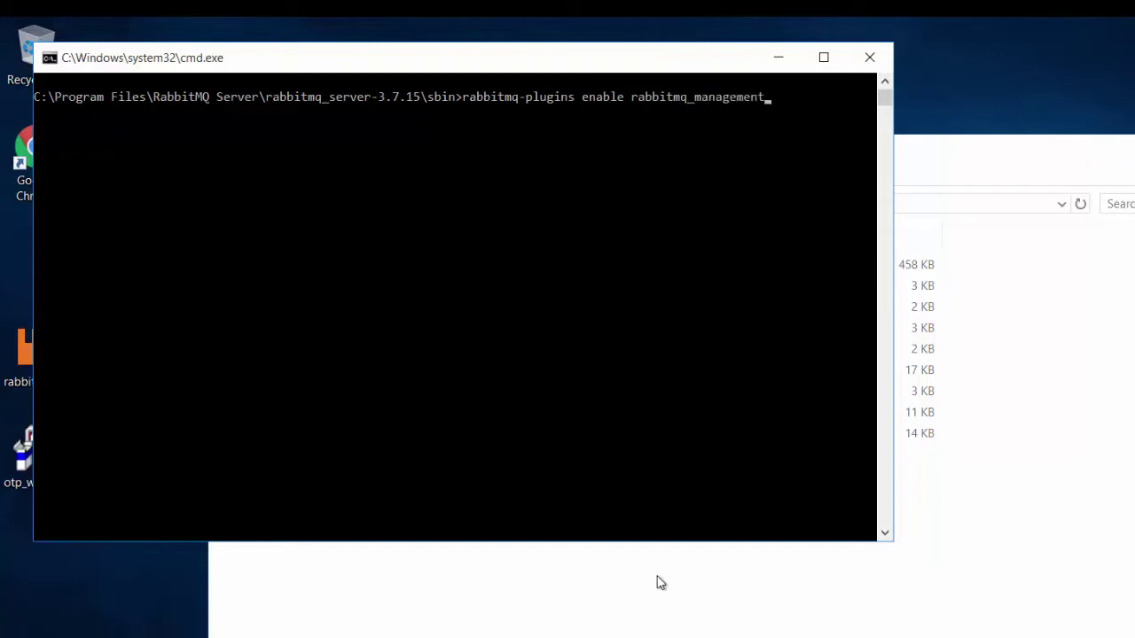
{"action": "type", "text": "t"}
{"action": "key", "text": "Return"}
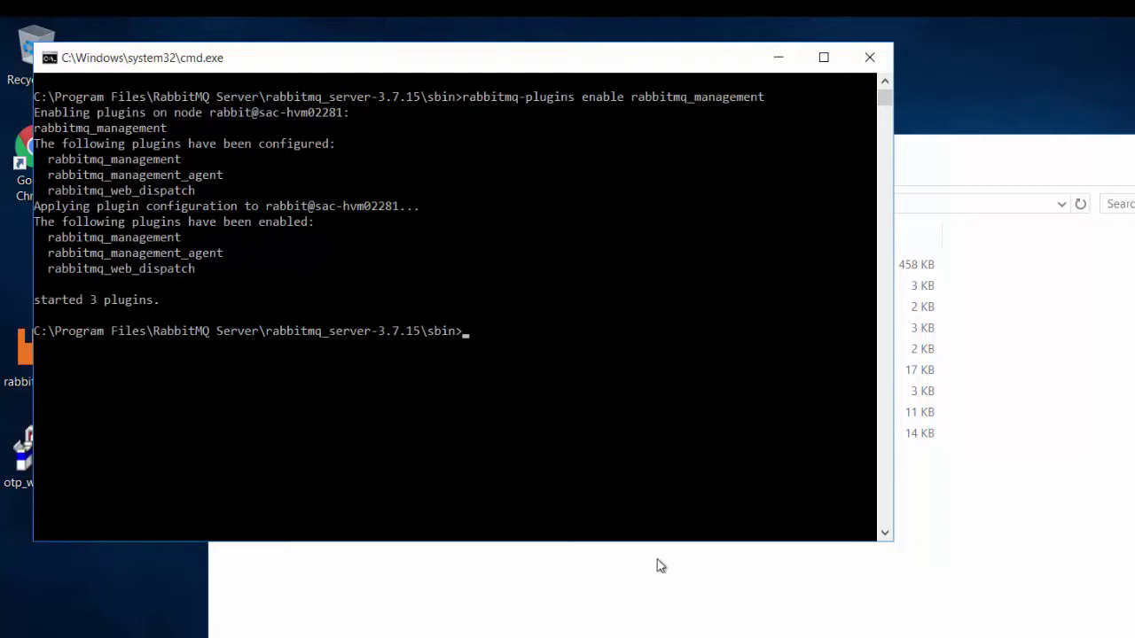
{"action": "left_click", "coordinate": [867, 58]}
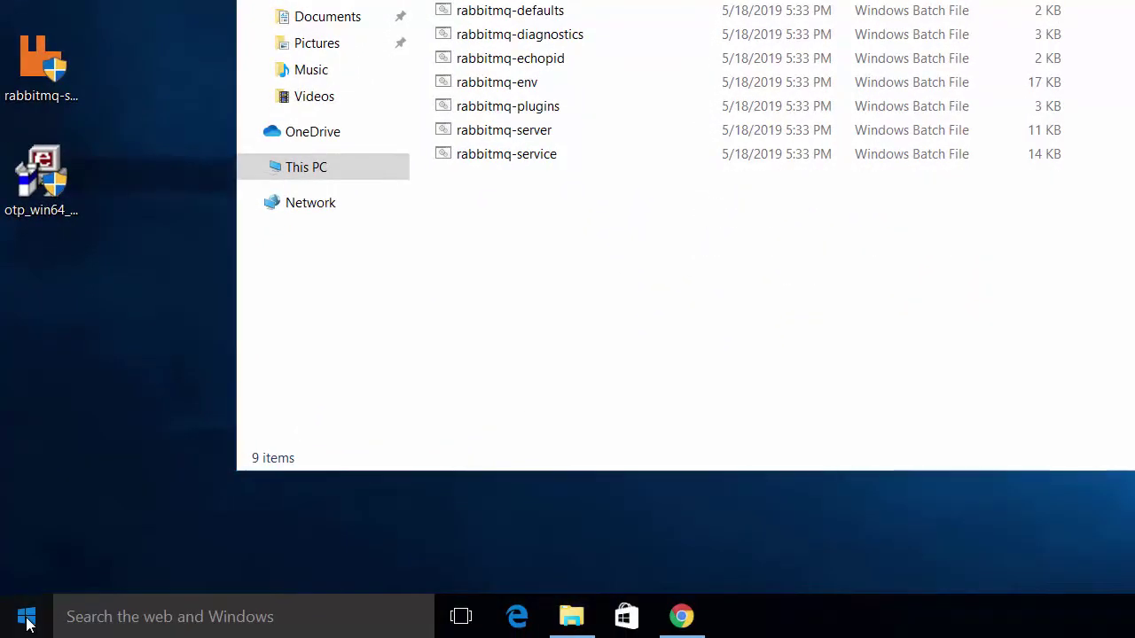
Restart the RabbitMQ service from the Services app, then close Services
{"action": "left_click", "coordinate": [26, 623]}
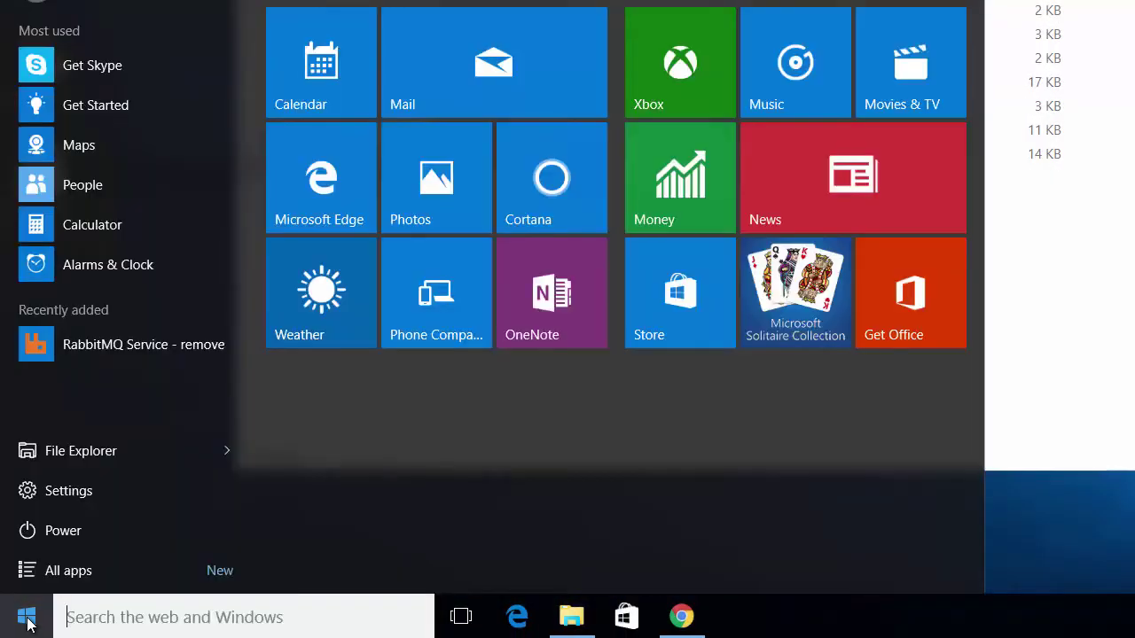
{"action": "left_click", "coordinate": [89, 619]}
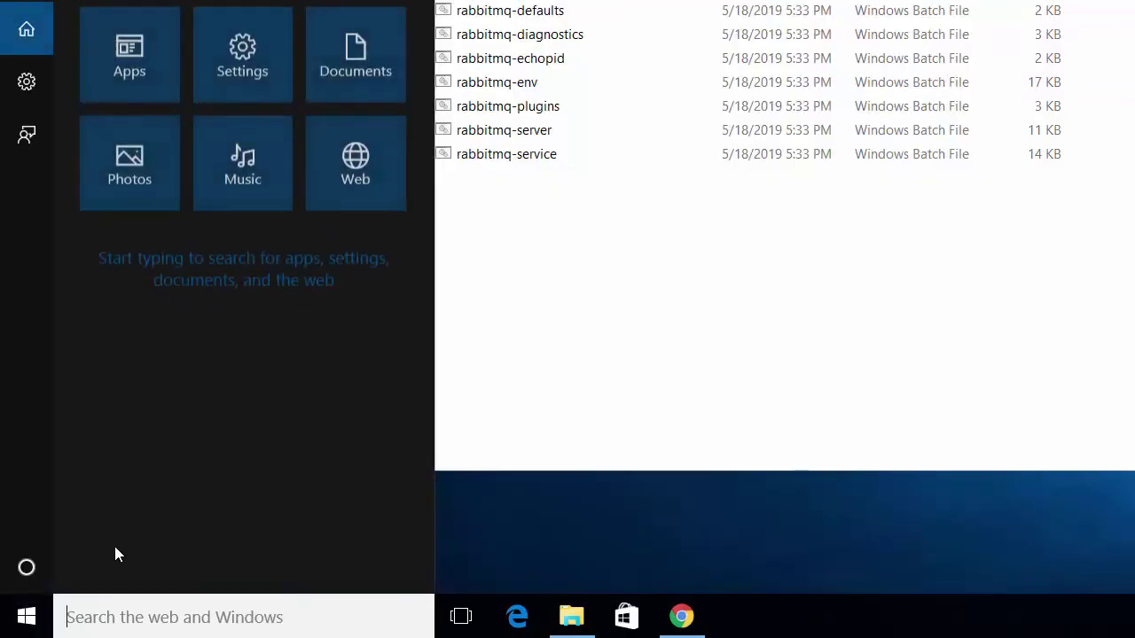
{"action": "type", "text": "services"}
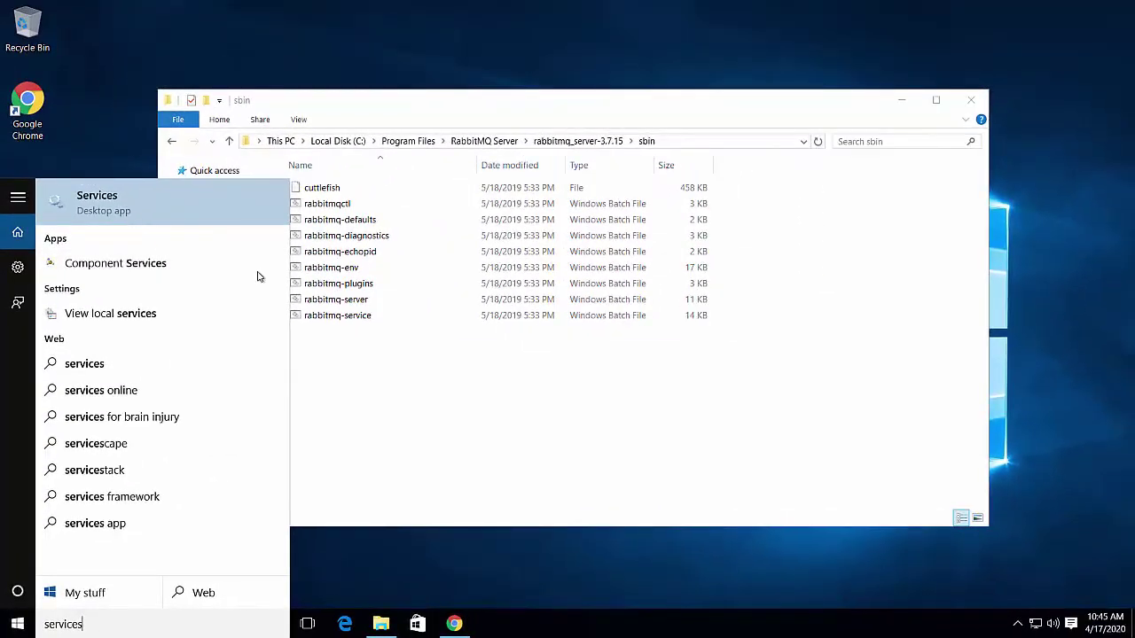
{"action": "left_click", "coordinate": [654, 344]}
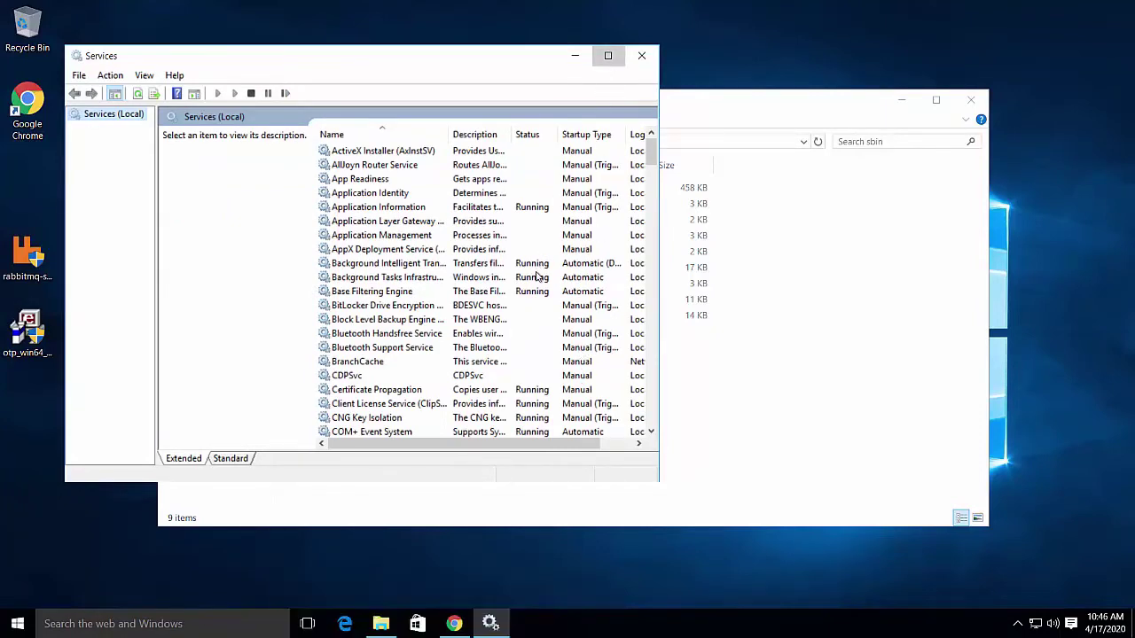
{"action": "key", "text": "super+Up"}
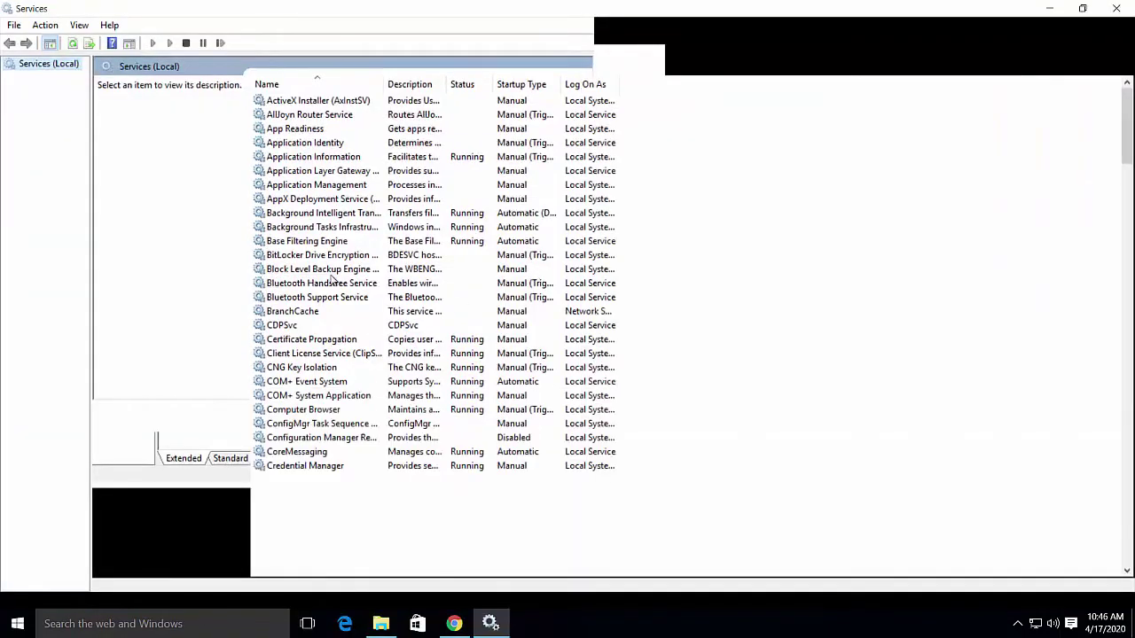
{"action": "left_click", "coordinate": [331, 275]}
{"action": "key", "text": "r"}
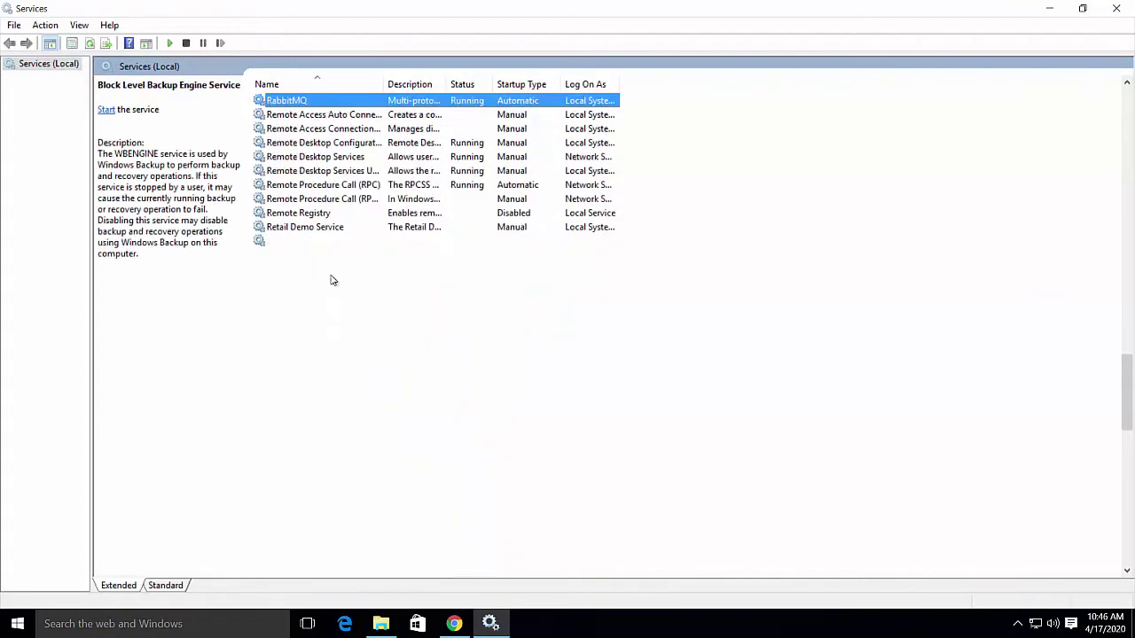
{"action": "right_click", "coordinate": [292, 104]}
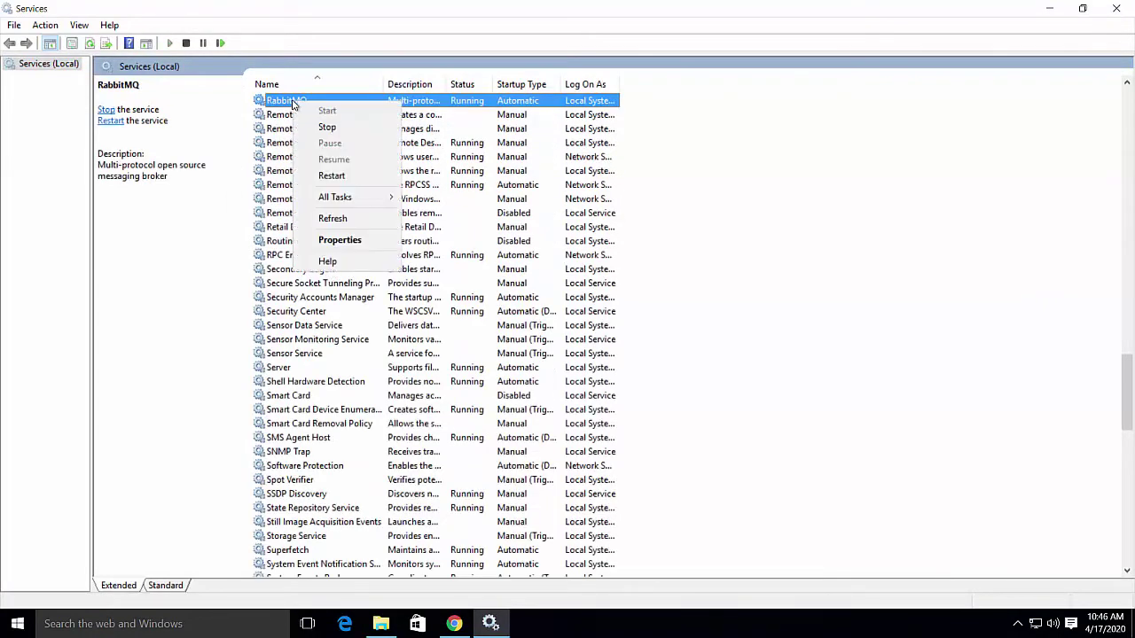
{"action": "left_click", "coordinate": [328, 175]}
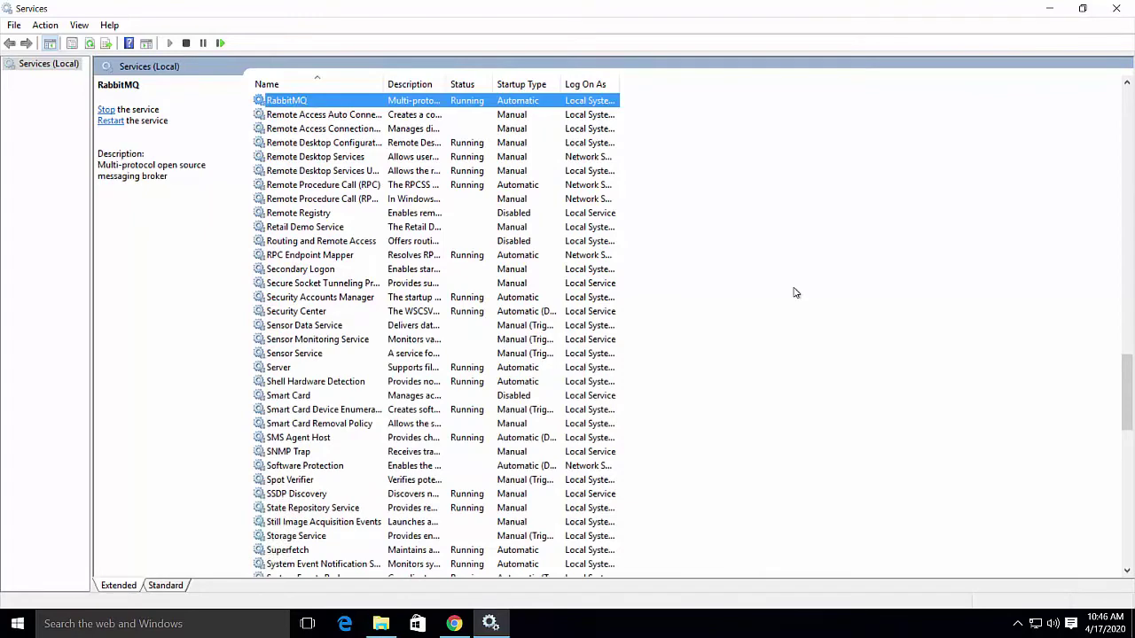
{"action": "left_click", "coordinate": [1116, 9]}
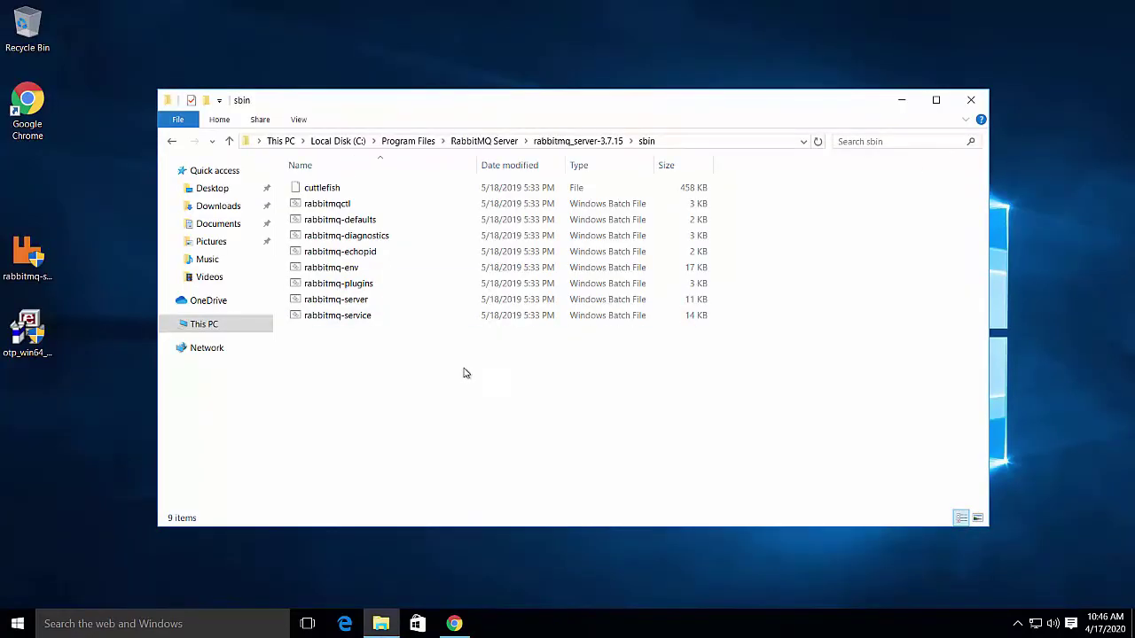
{"action": "left_click", "coordinate": [971, 102]}
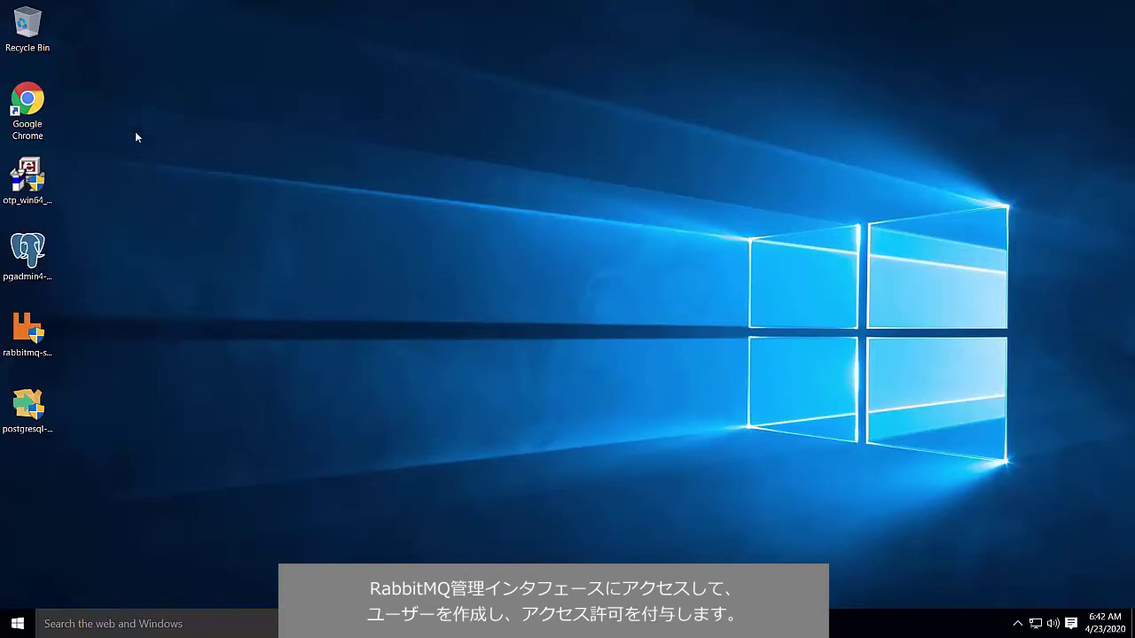
{"action": "double_click", "coordinate": [28, 104]}
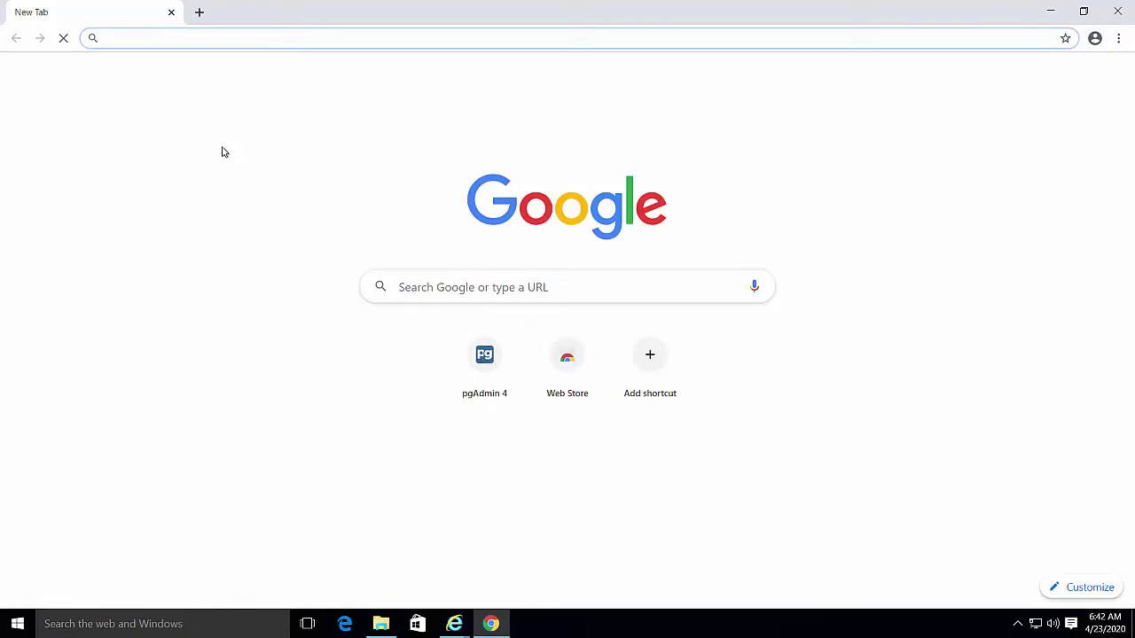
{"action": "type", "text": "h"}
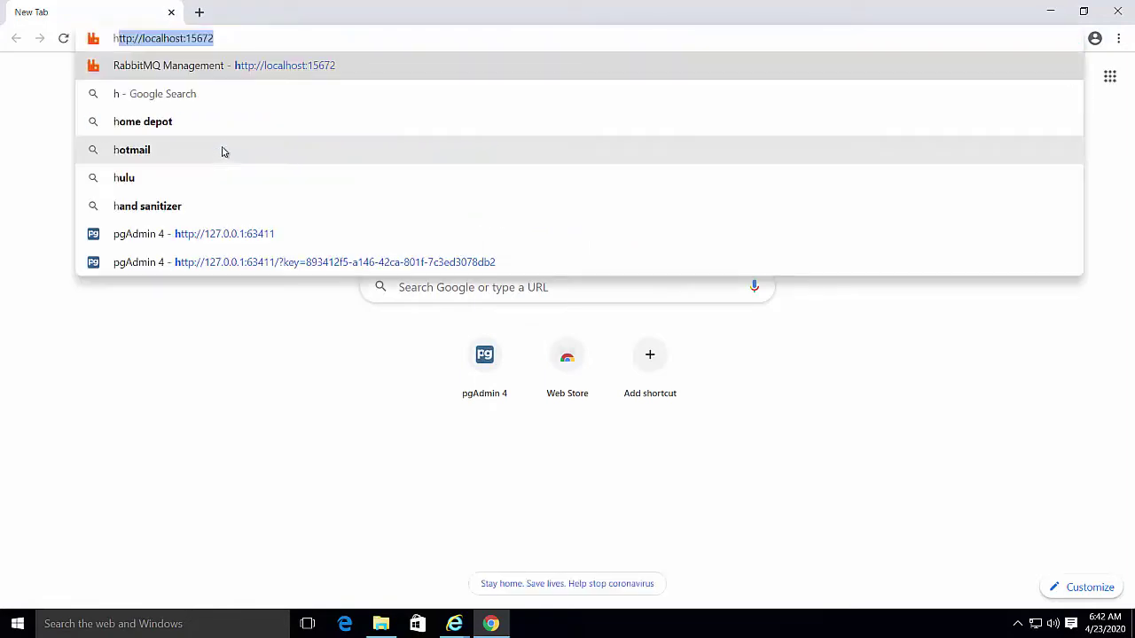
{"action": "type", "text": "ttp"}
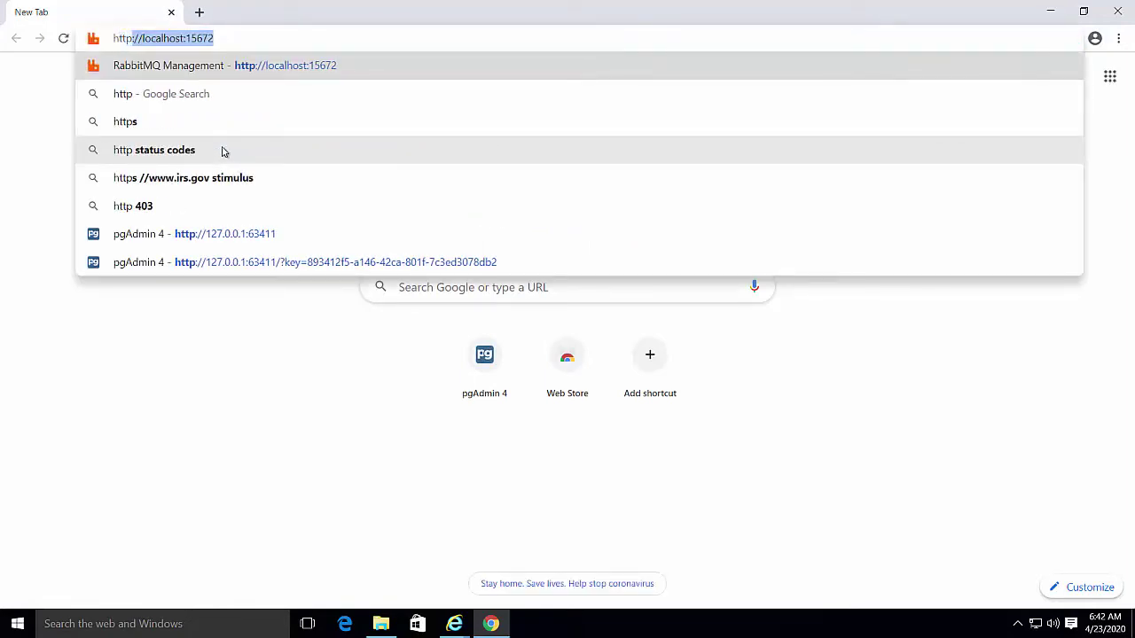
{"action": "type", "text": "://localhost"}
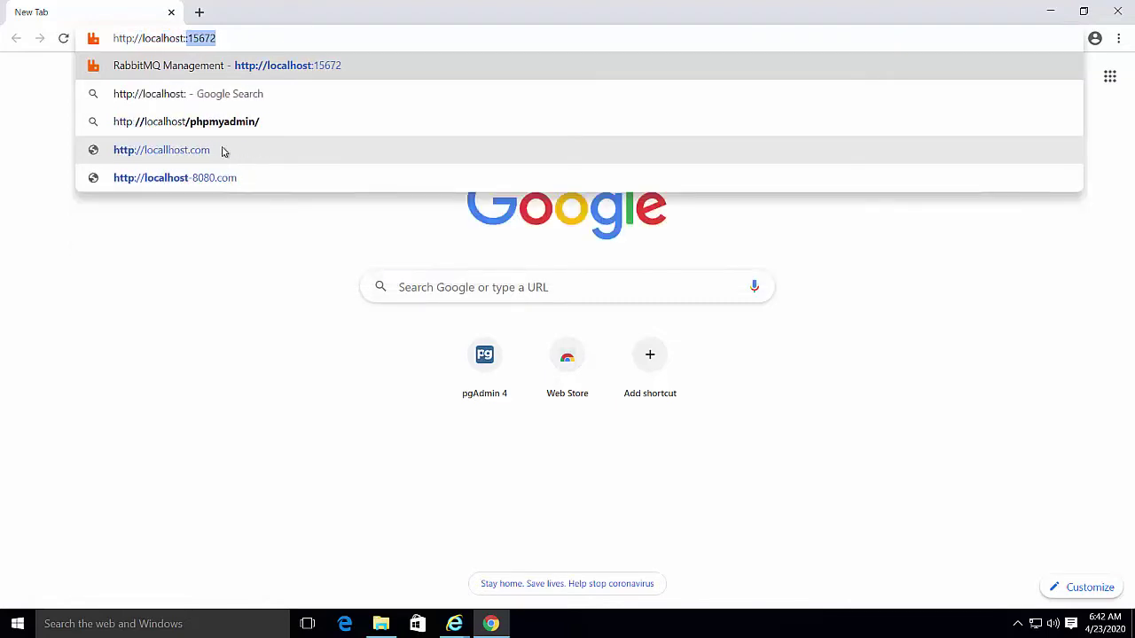
{"action": "type", "text": ":15672"}
{"action": "key", "text": "Return"}
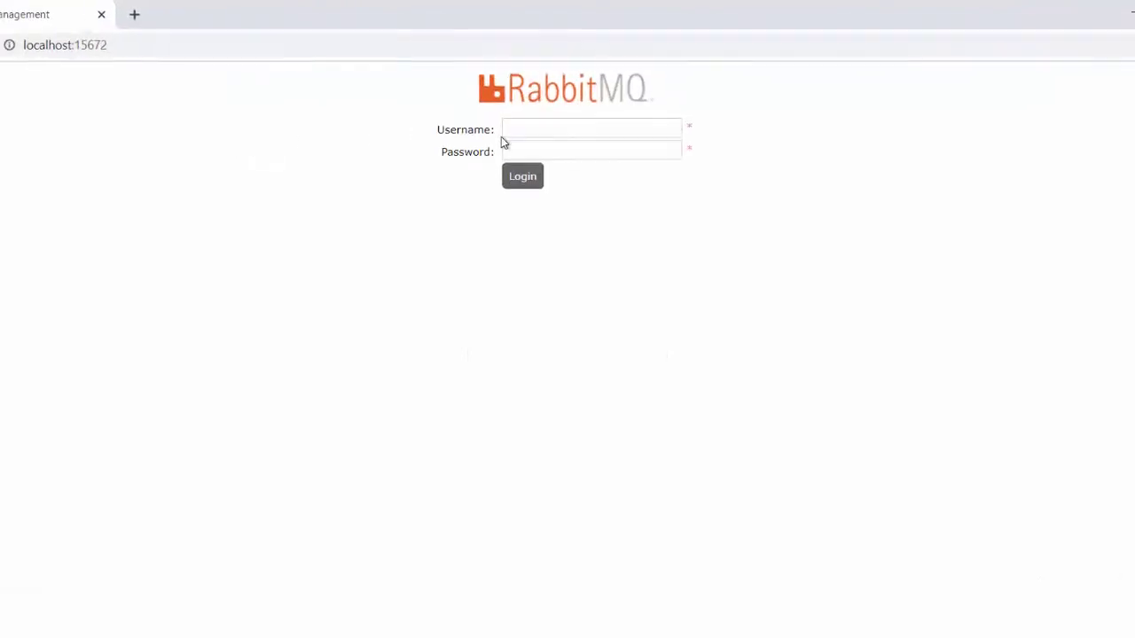
Log in with the default guest account, decline saving the password, and open the Admin users list
{"action": "left_click", "coordinate": [522, 131]}
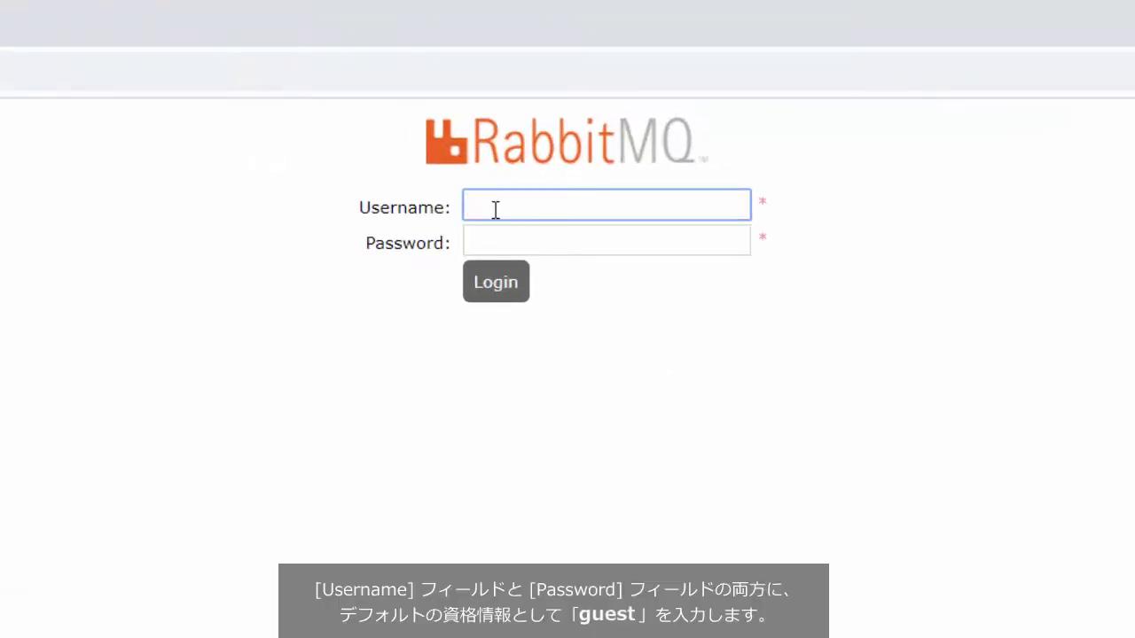
{"action": "type", "text": "guest"}
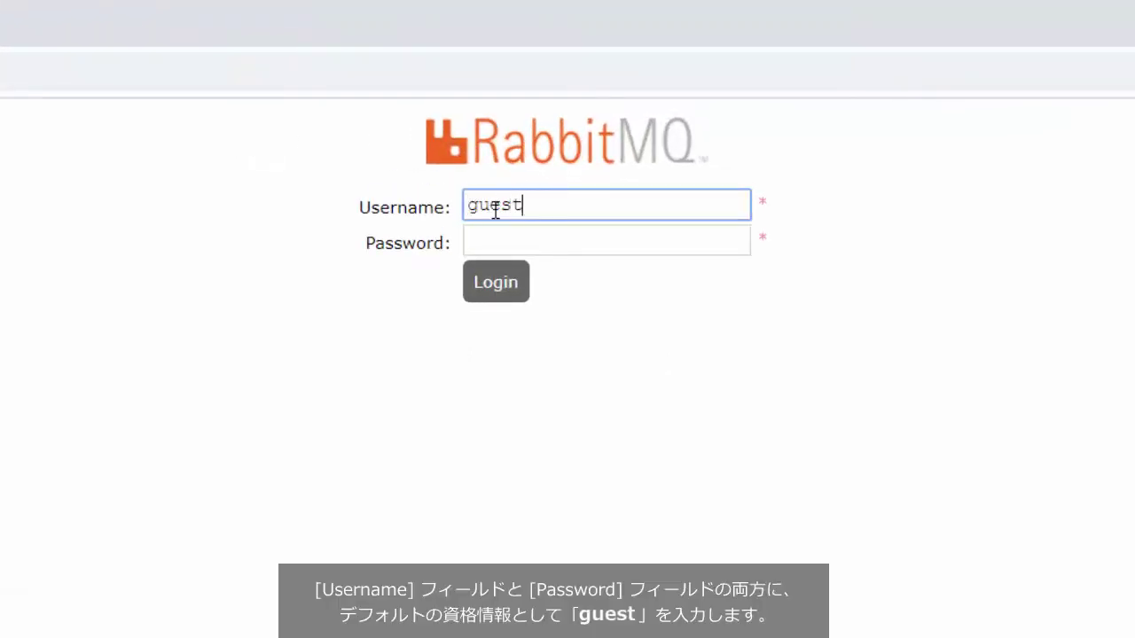
{"action": "key", "text": "Tab"}
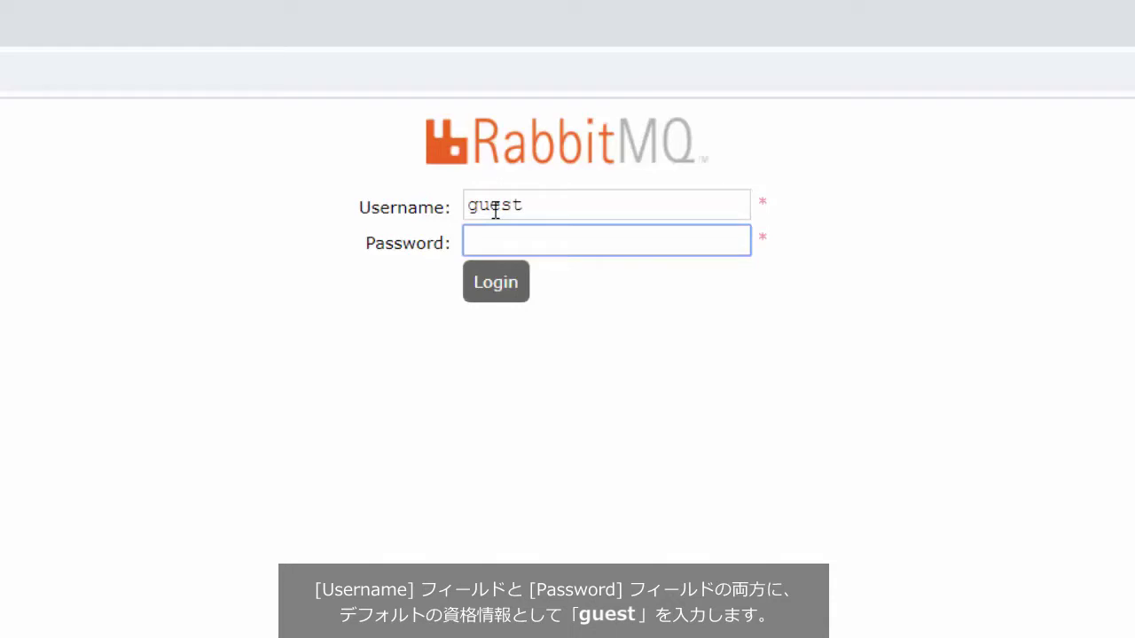
{"action": "type", "text": "guest"}
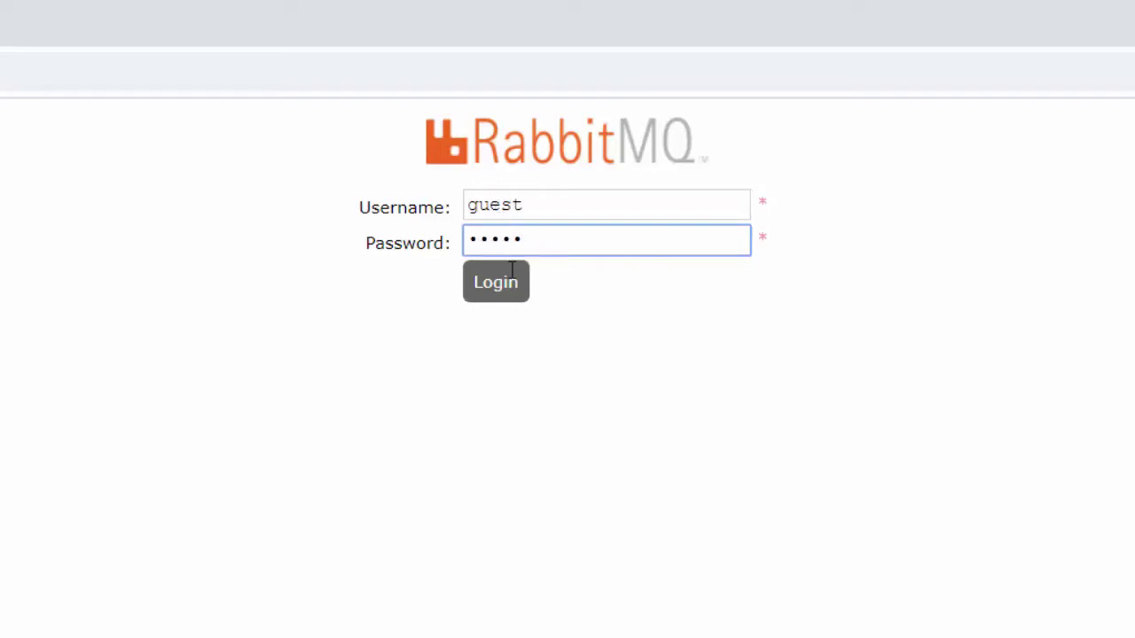
{"action": "left_click", "coordinate": [509, 302]}
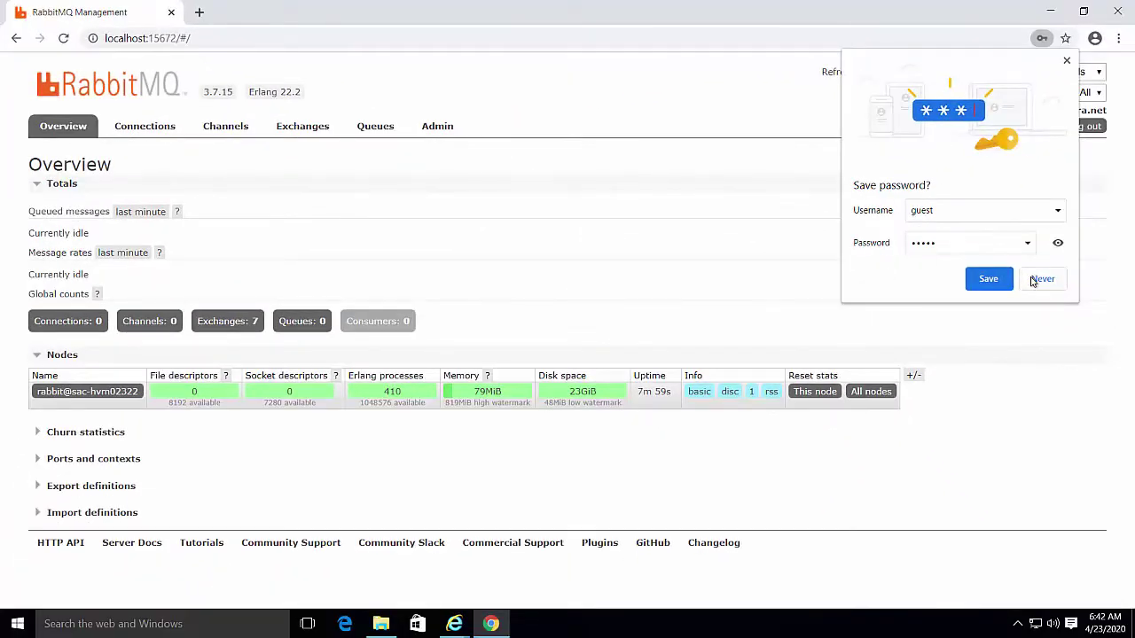
{"action": "left_click", "coordinate": [1036, 279]}
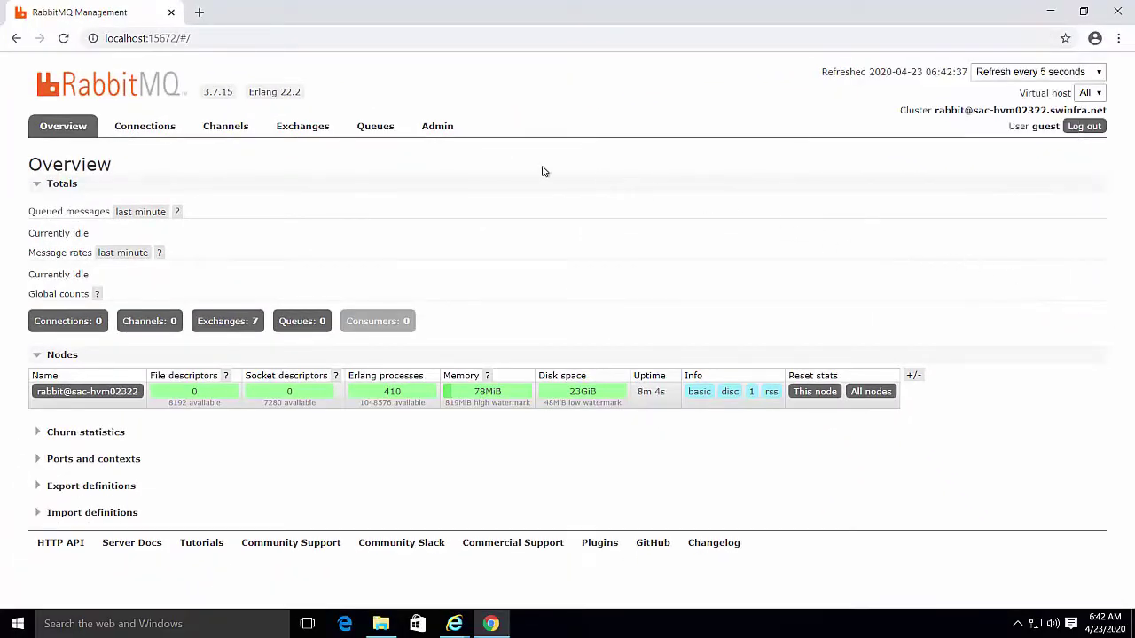
{"action": "left_click", "coordinate": [446, 129]}
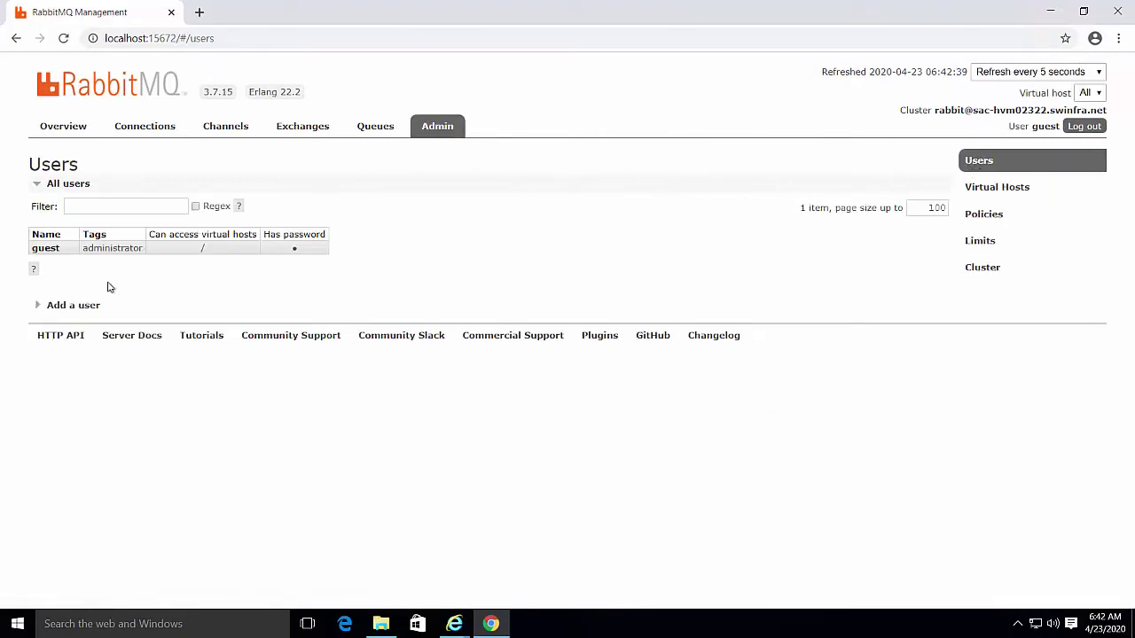
Add user rpa_user with a password, its confirmation and the administrator tag
{"action": "left_click", "coordinate": [46, 307]}
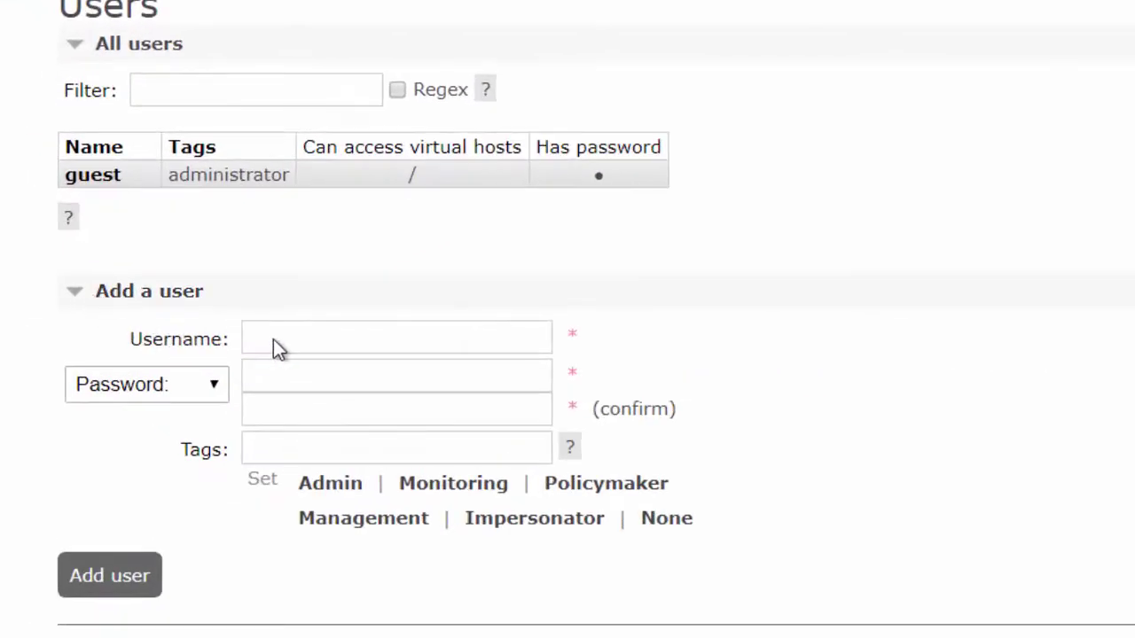
{"action": "left_click", "coordinate": [274, 340]}
{"action": "type", "text": "rpa"}
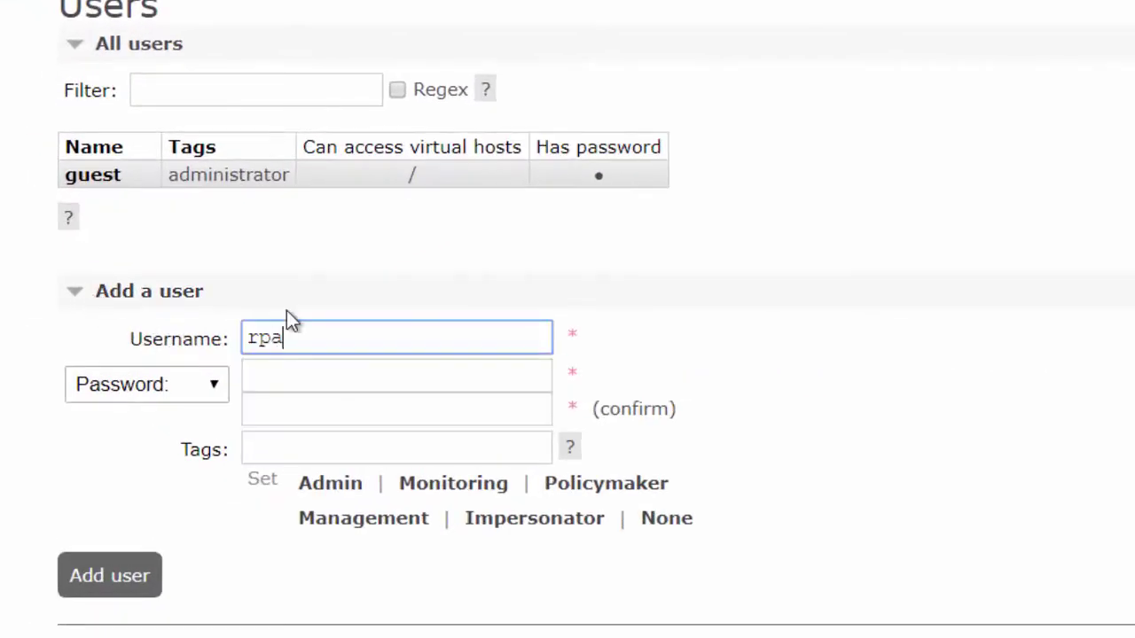
{"action": "type", "text": "_user"}
{"action": "left_click", "coordinate": [265, 374]}
{"action": "type", "text": "123456"}
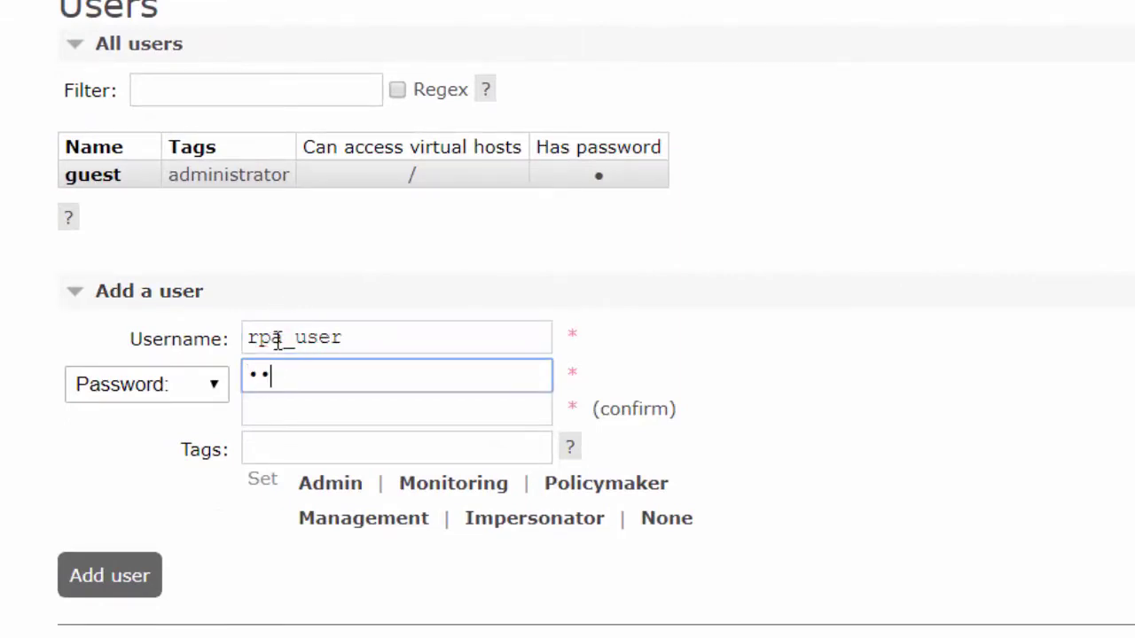
{"action": "type", "text": "789"}
{"action": "left_click", "coordinate": [287, 408]}
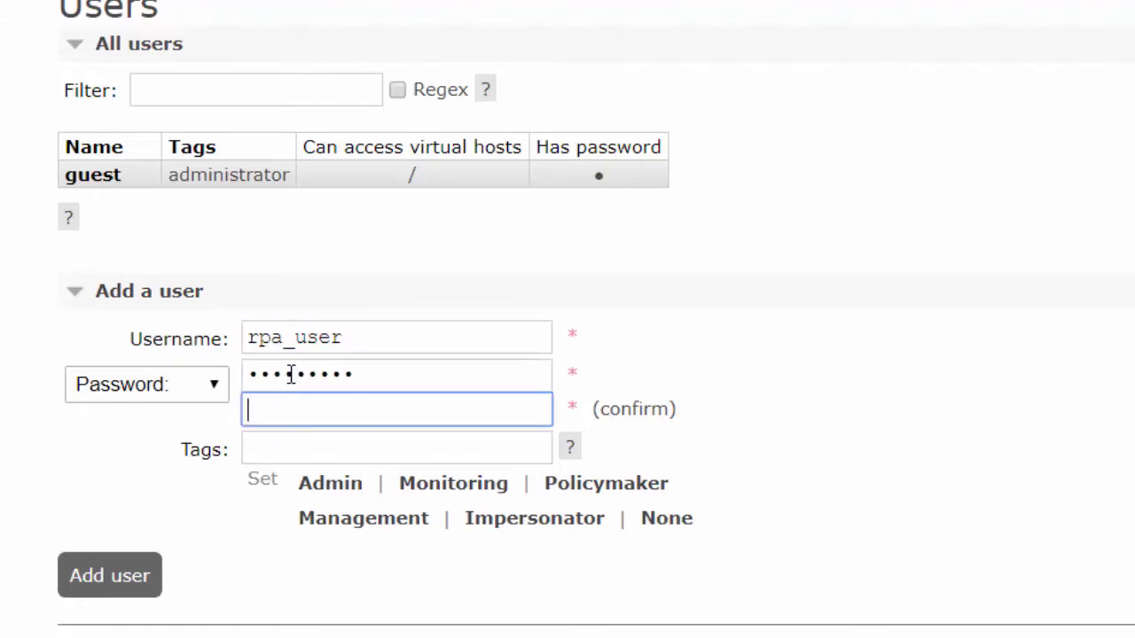
{"action": "type", "text": "123456789"}
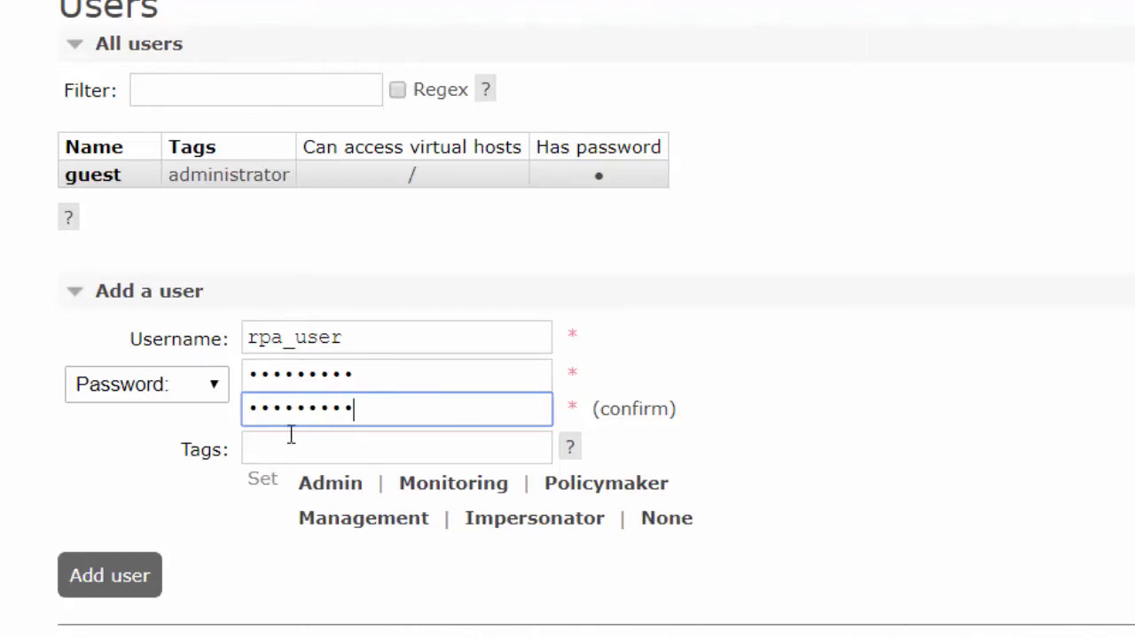
{"action": "left_click", "coordinate": [291, 446]}
{"action": "type", "text": "administrator"}
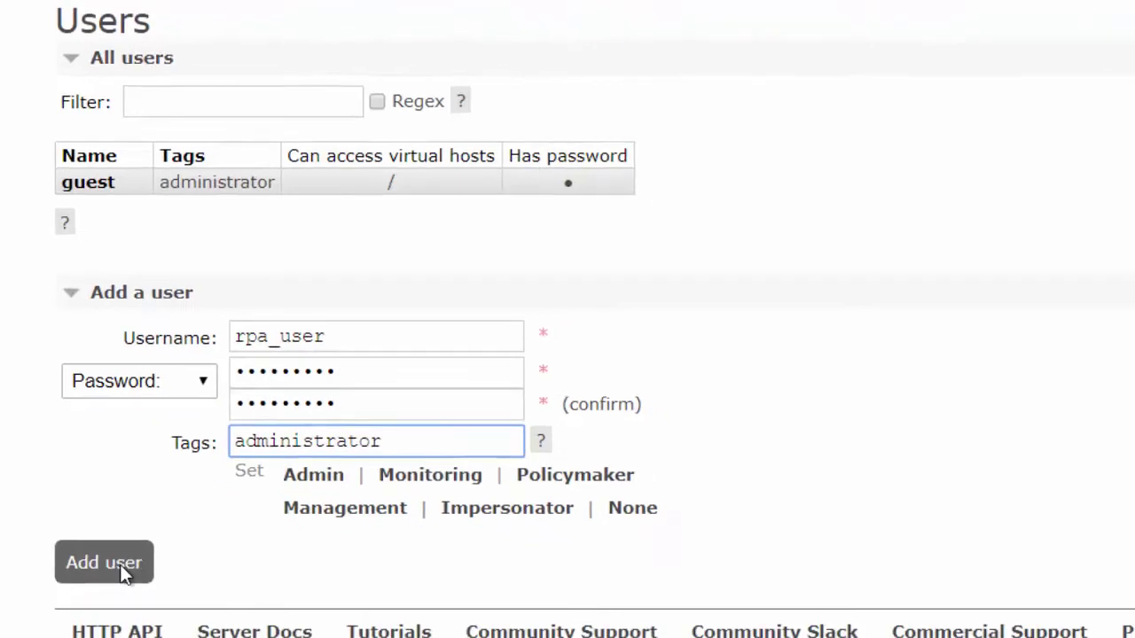
{"action": "left_click", "coordinate": [124, 572]}
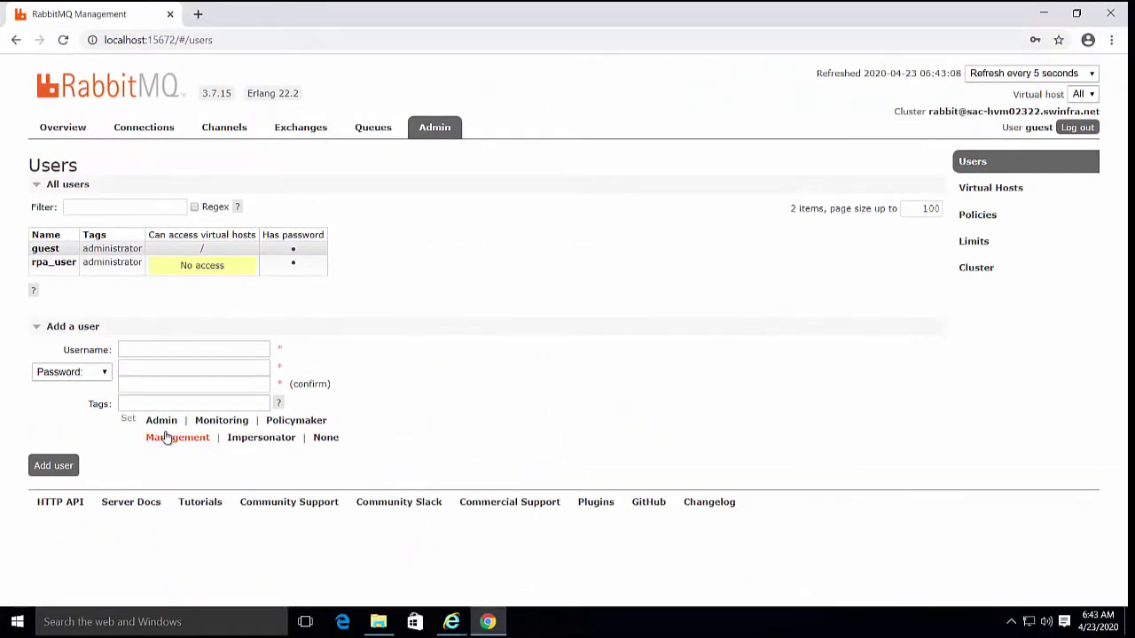
Add a virtual host named rpa_vhost on the Virtual Hosts page
{"action": "left_click", "coordinate": [999, 190]}
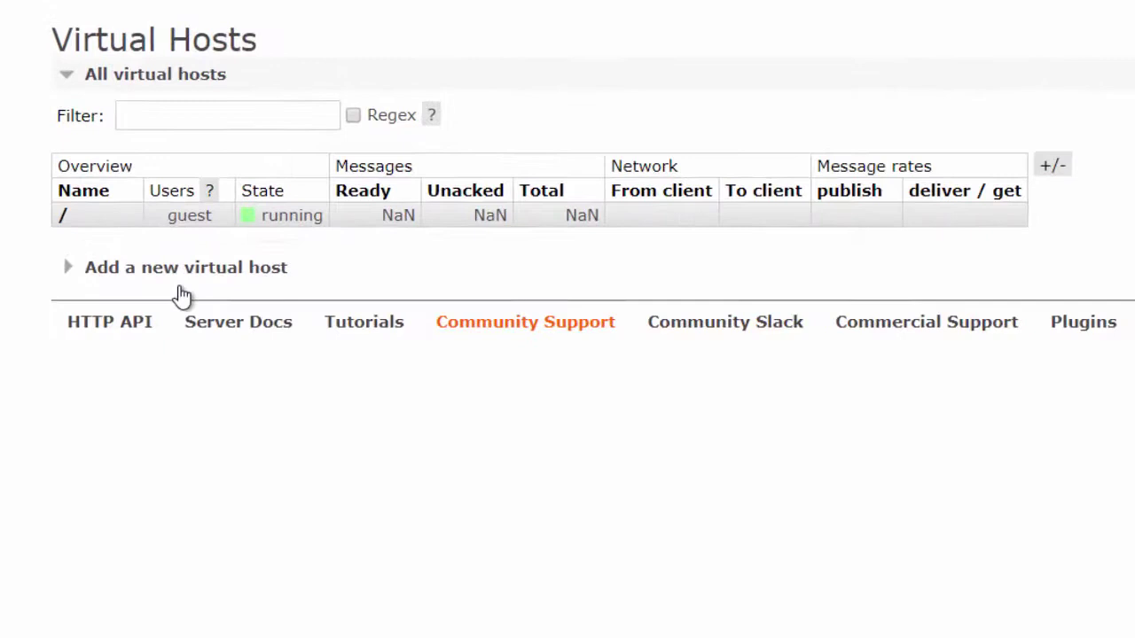
{"action": "left_click", "coordinate": [117, 271]}
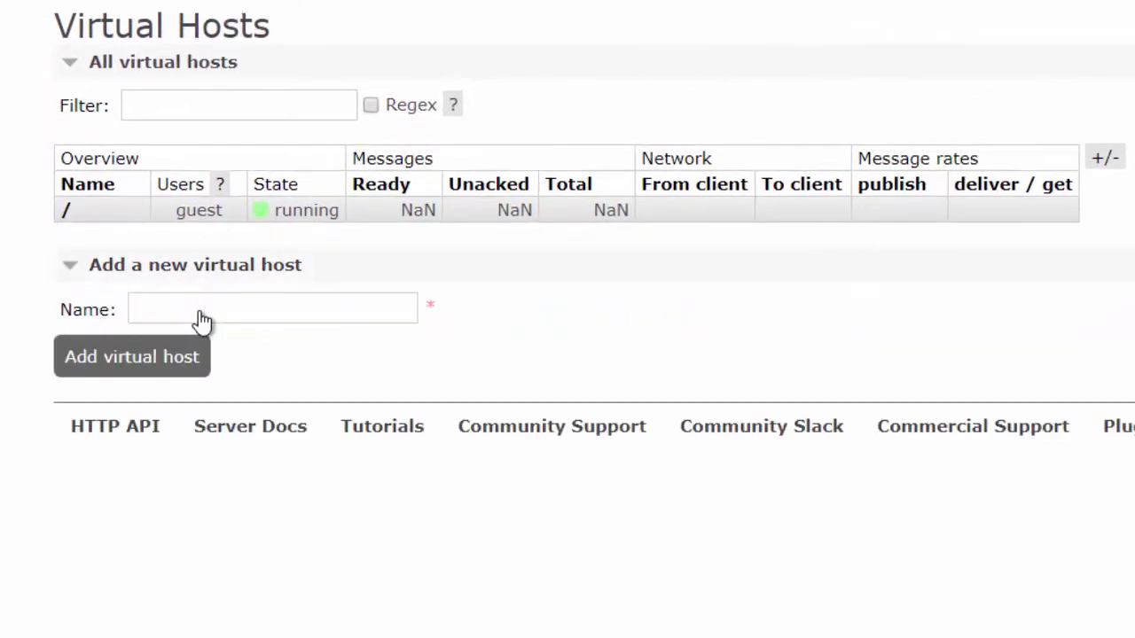
{"action": "left_click", "coordinate": [202, 308]}
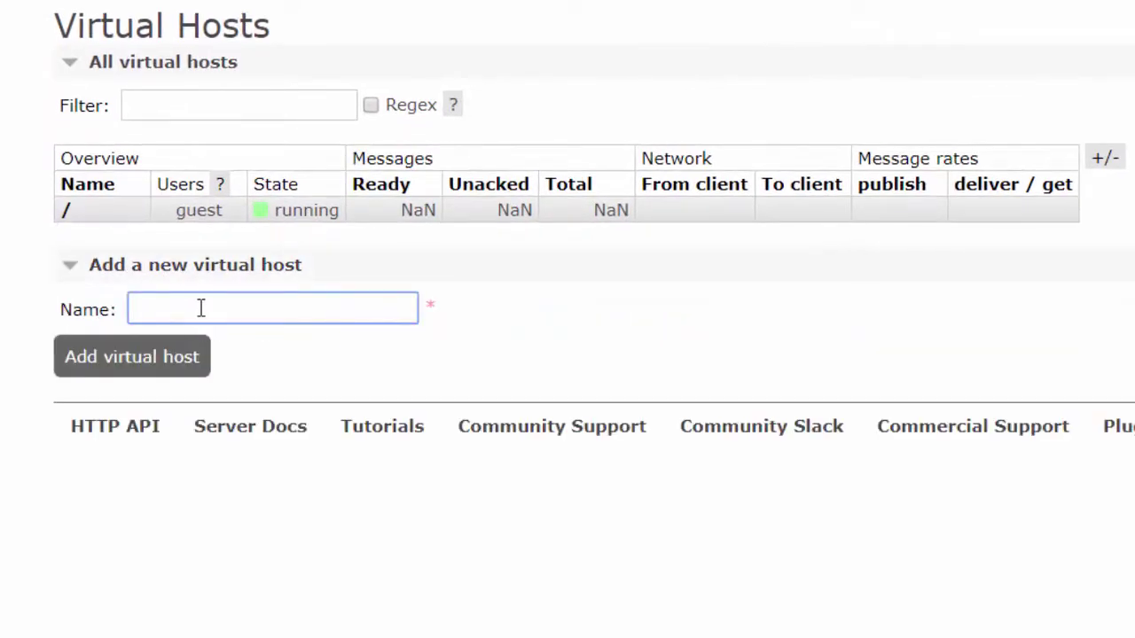
{"action": "type", "text": "rpa_vhost"}
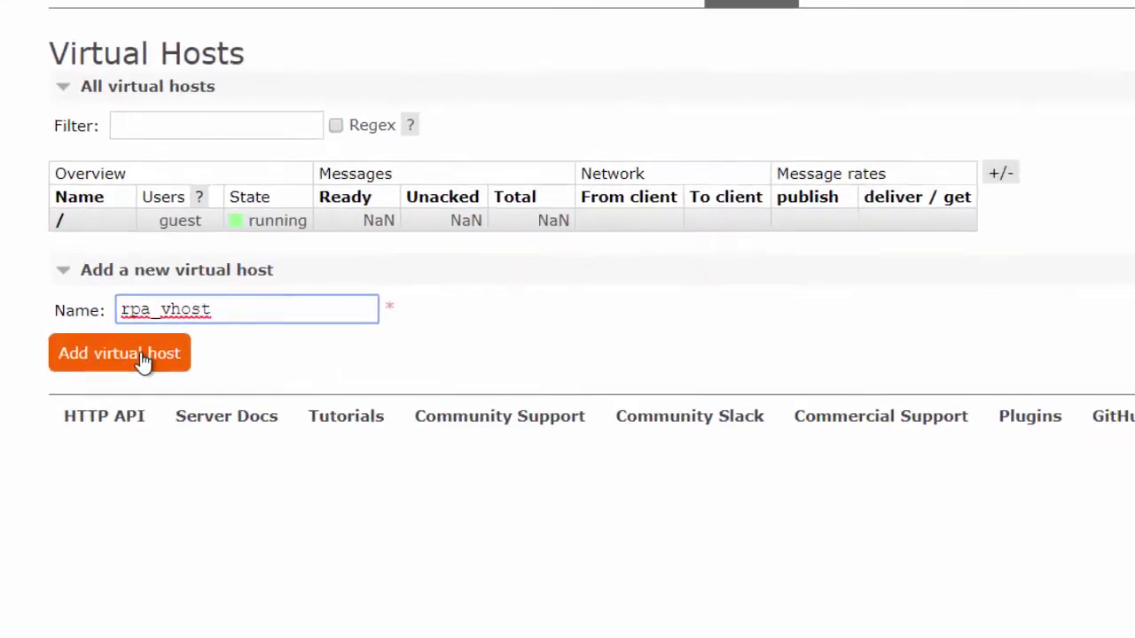
{"action": "left_click", "coordinate": [142, 356]}
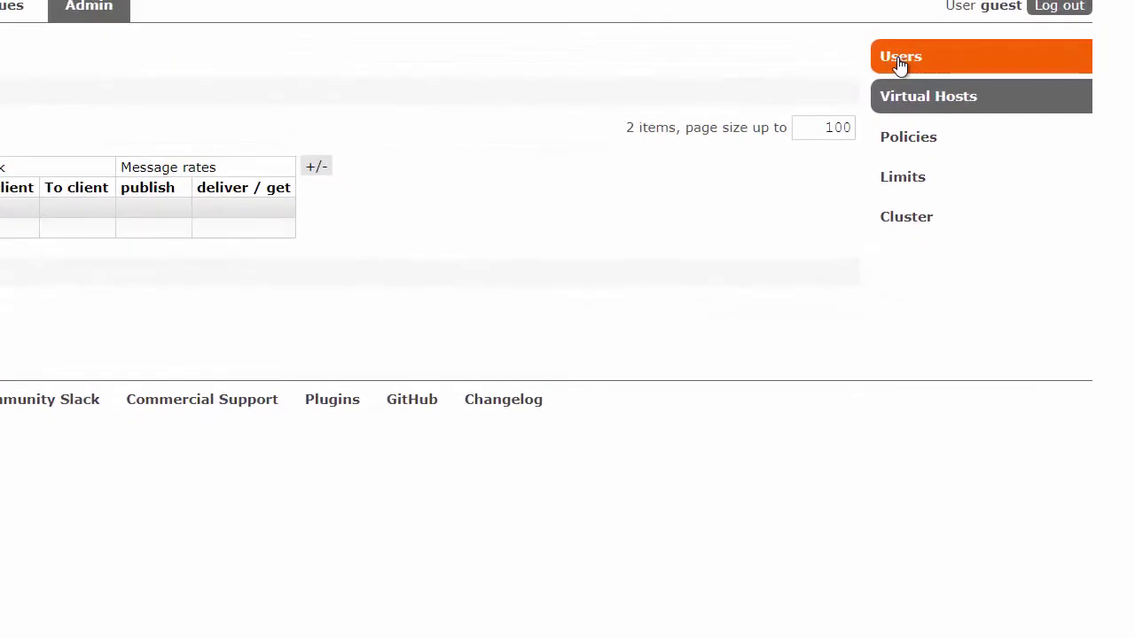
Grant rpa_user full permissions on rpa_vhost from its user details page
{"action": "left_click", "coordinate": [900, 60]}
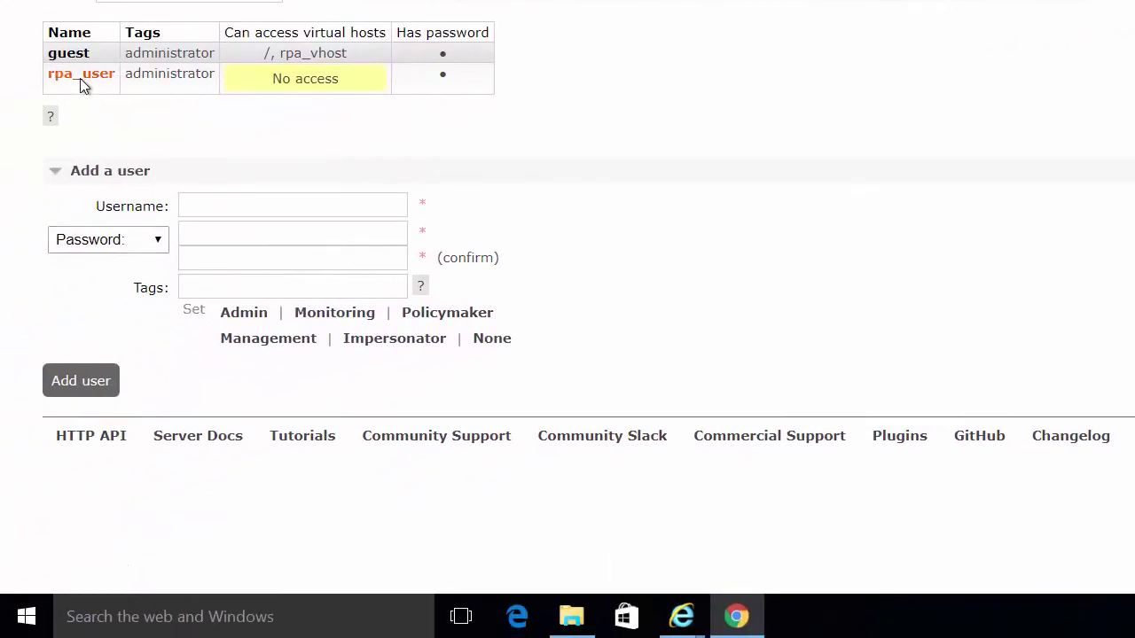
{"action": "left_click", "coordinate": [82, 78]}
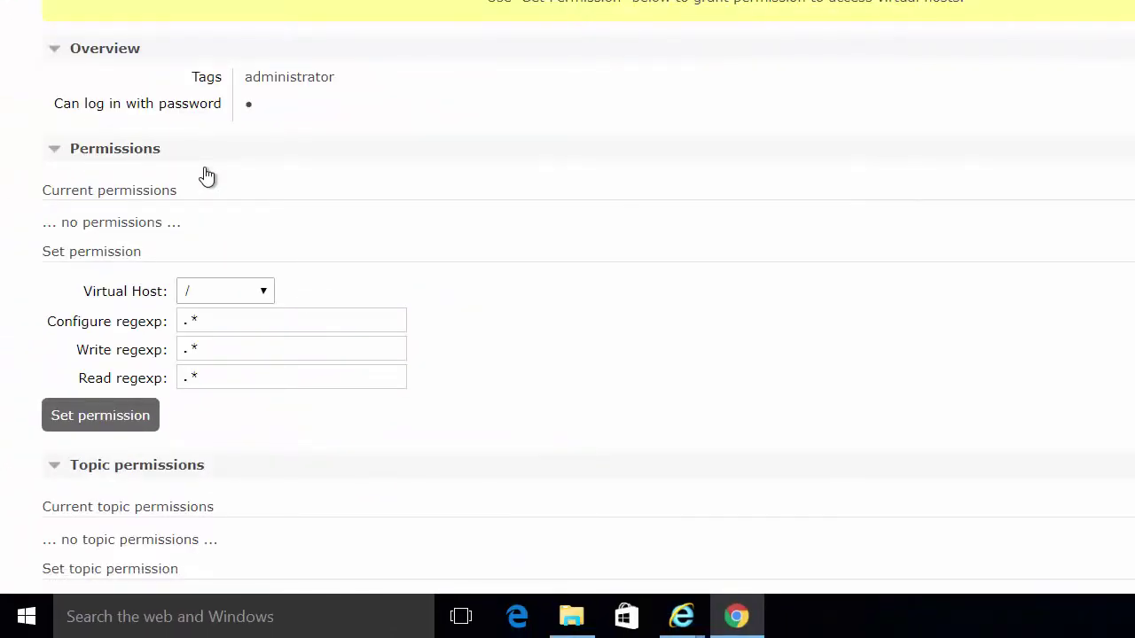
{"action": "left_click", "coordinate": [264, 293]}
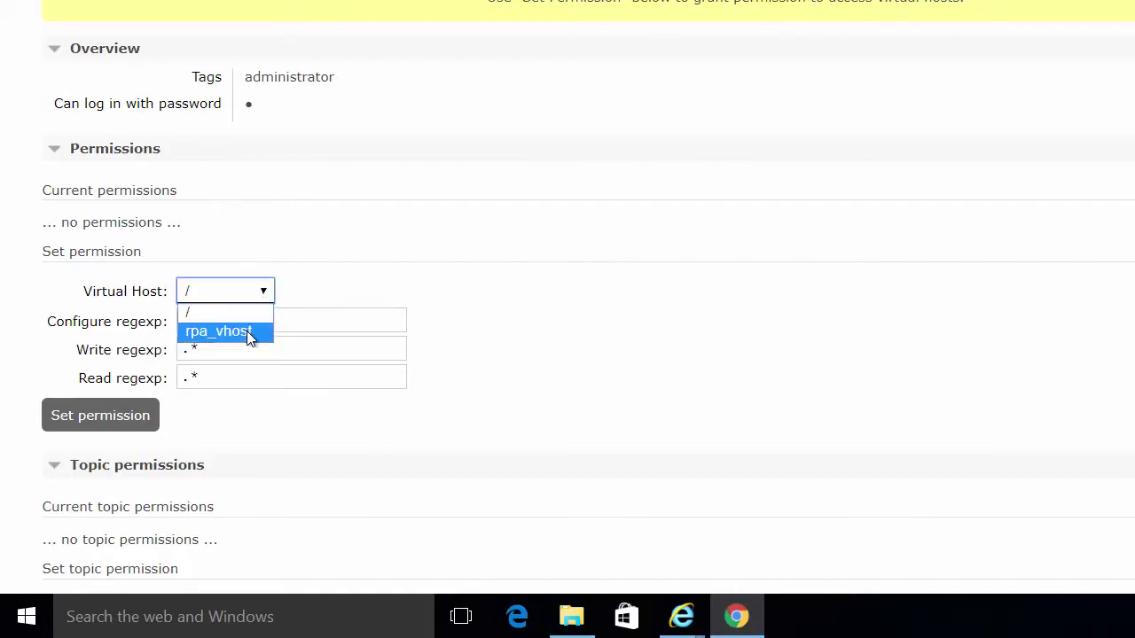
{"action": "left_click", "coordinate": [246, 331]}
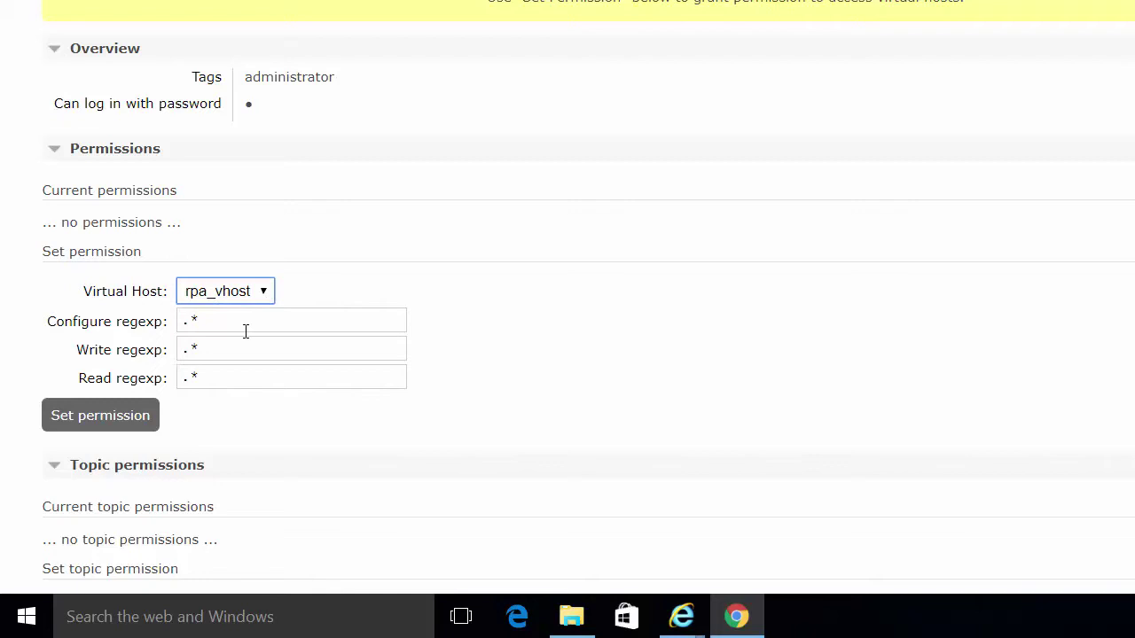
{"action": "left_click", "coordinate": [136, 419]}
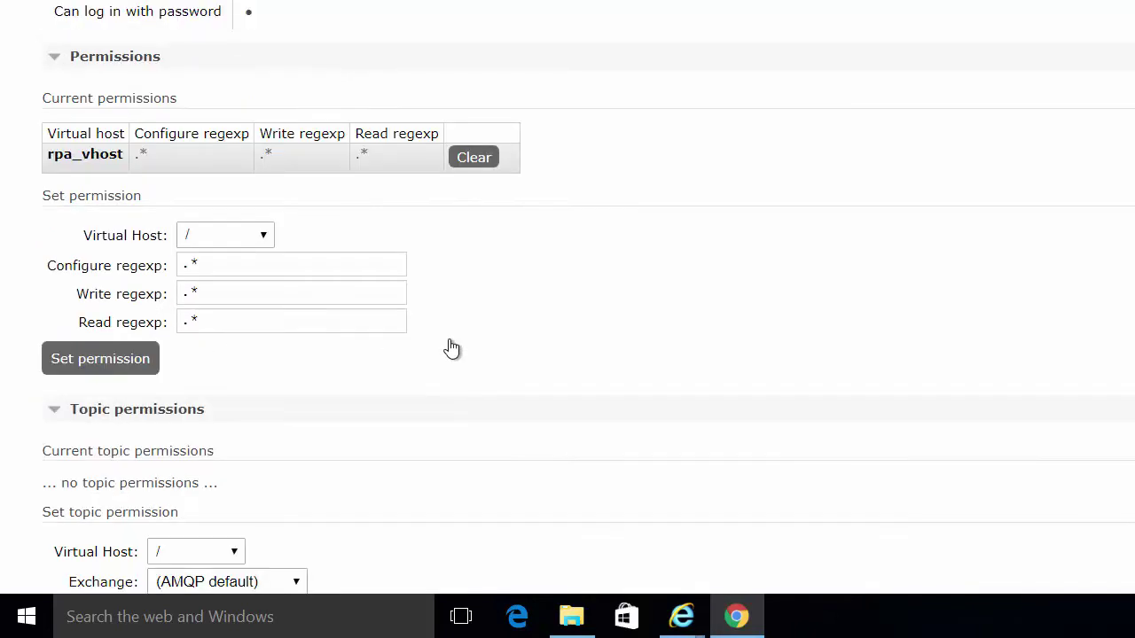
Set rpa_user's topic permission on rpa_vhost with .* write and read patterns
{"action": "scroll", "coordinate": [449, 346], "scroll_direction": "down", "scroll_amount": 3}
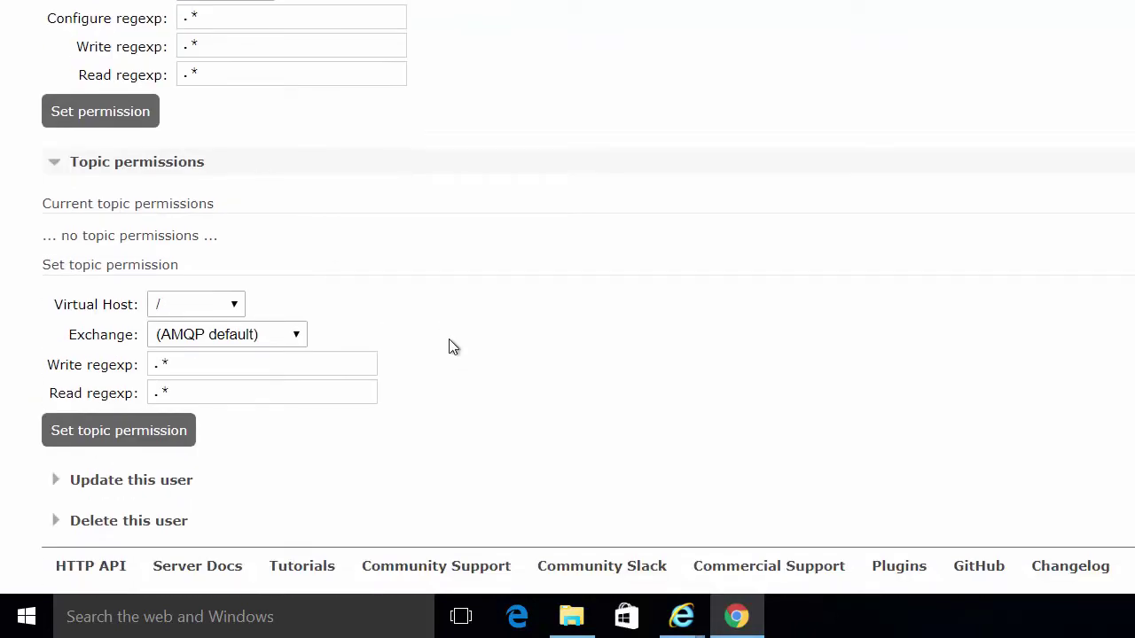
{"action": "left_click", "coordinate": [236, 306]}
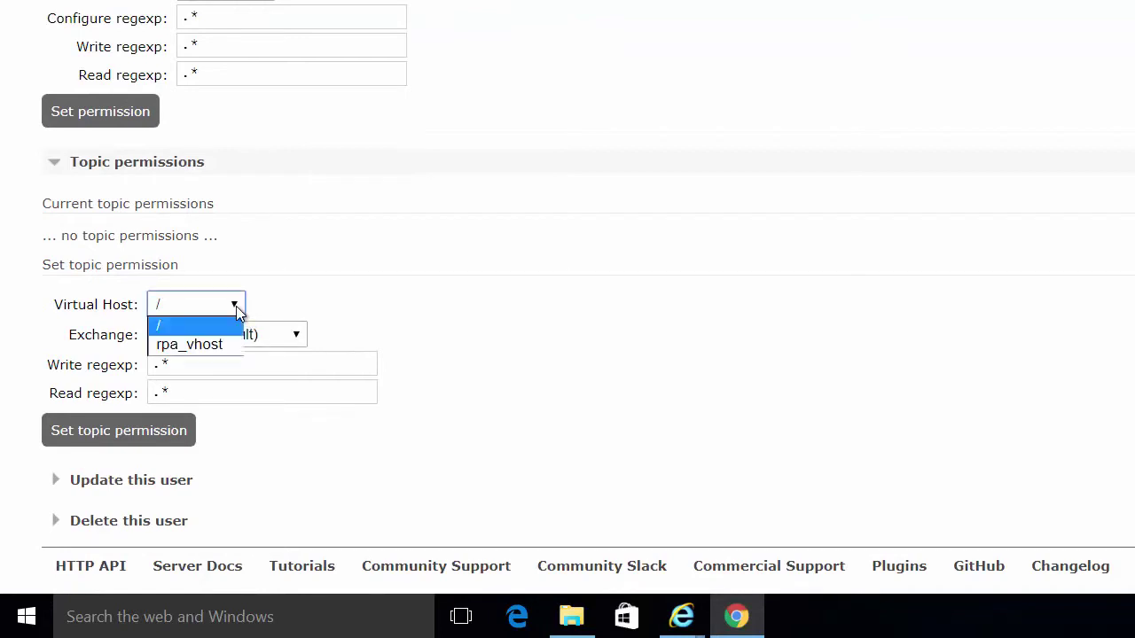
{"action": "left_click", "coordinate": [216, 346]}
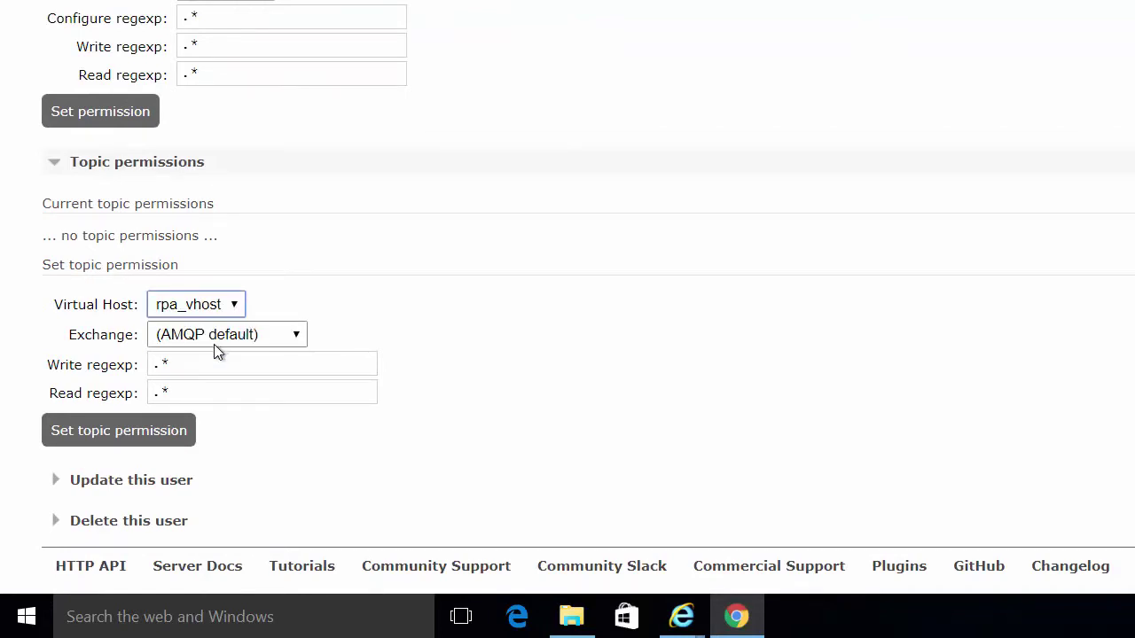
{"action": "left_click", "coordinate": [177, 434]}
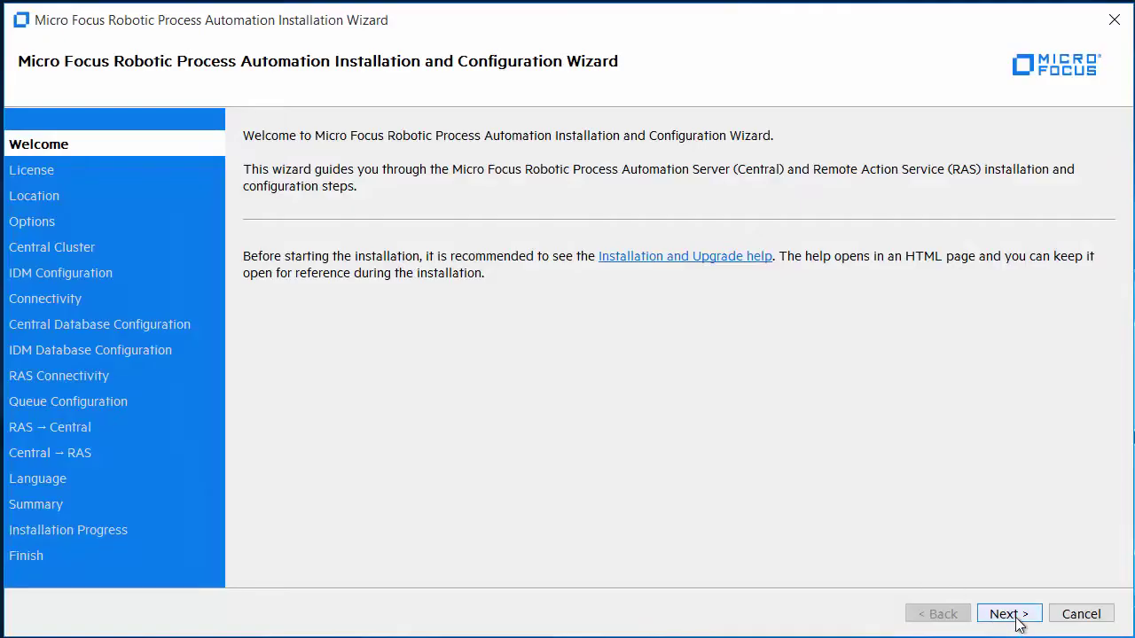
Accept the licence agreement and create the default installation root folder
{"action": "left_click", "coordinate": [1014, 615]}
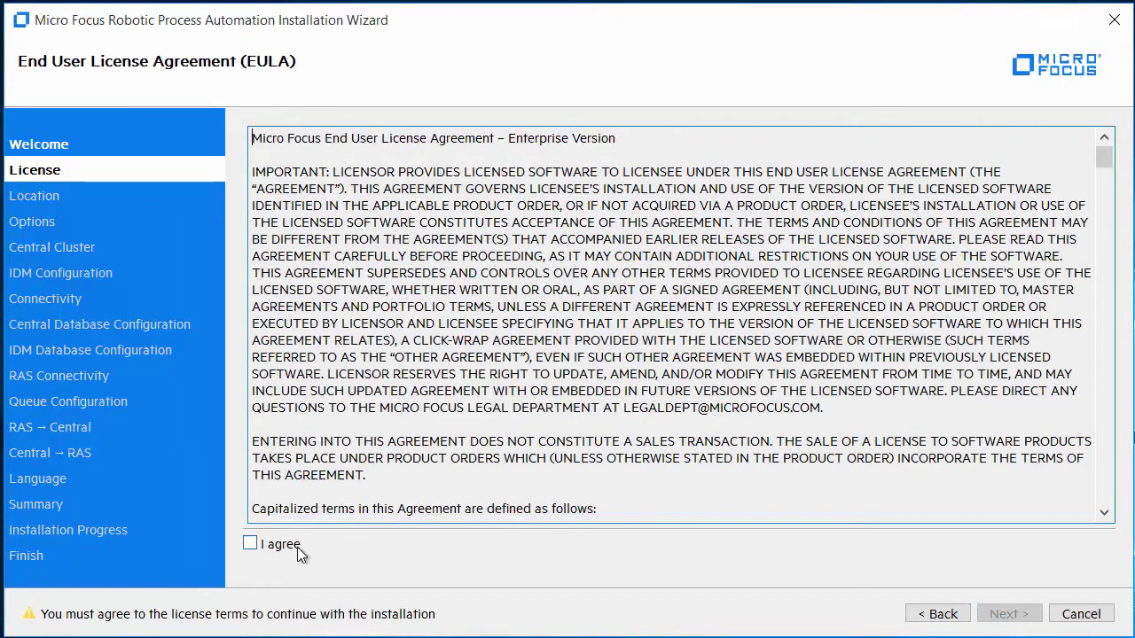
{"action": "left_click", "coordinate": [279, 548]}
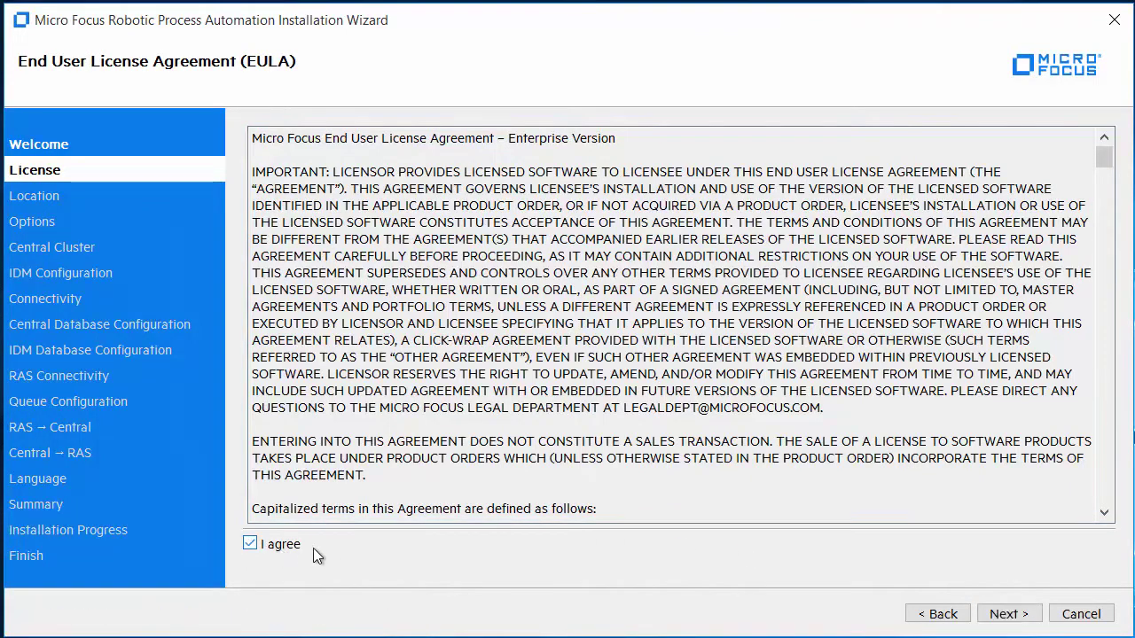
{"action": "left_click", "coordinate": [997, 615]}
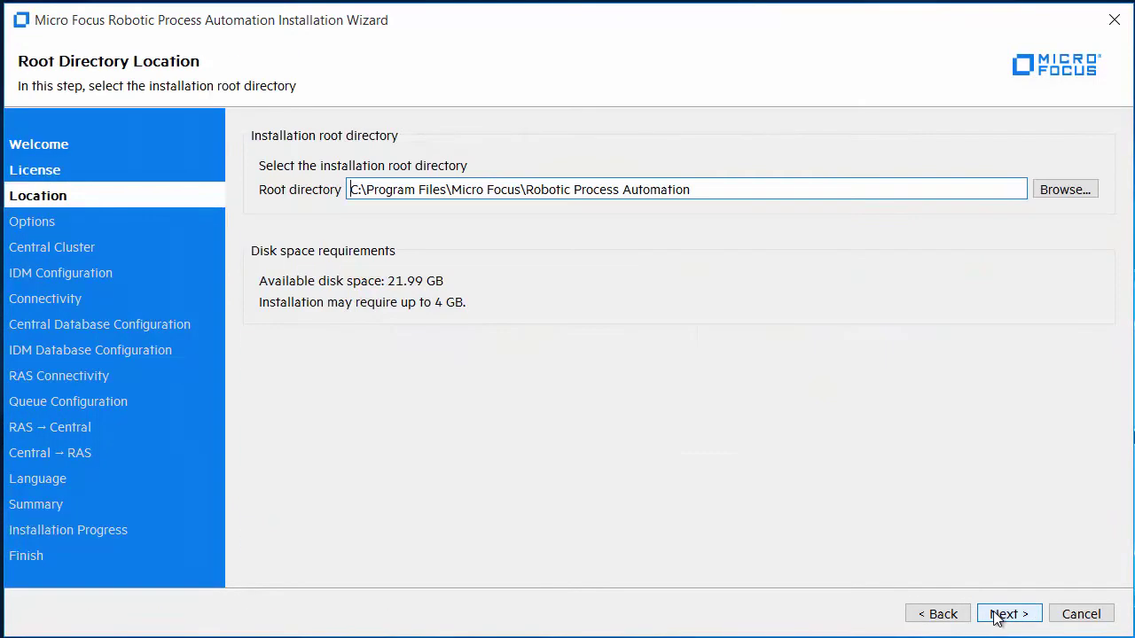
{"action": "left_click", "coordinate": [997, 615]}
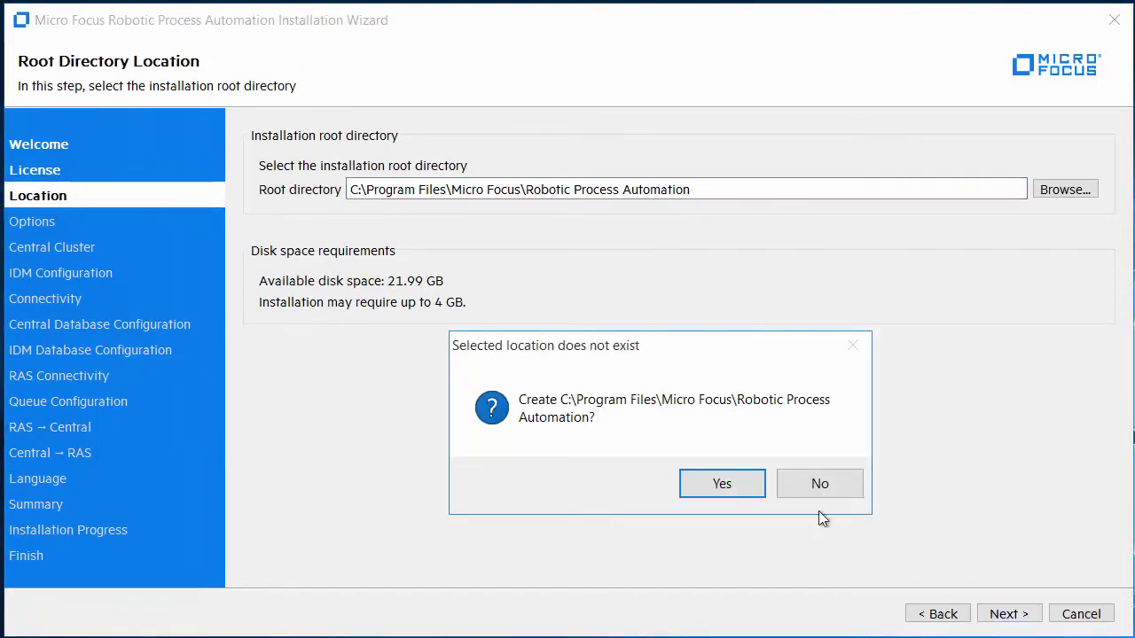
{"action": "left_click", "coordinate": [732, 493]}
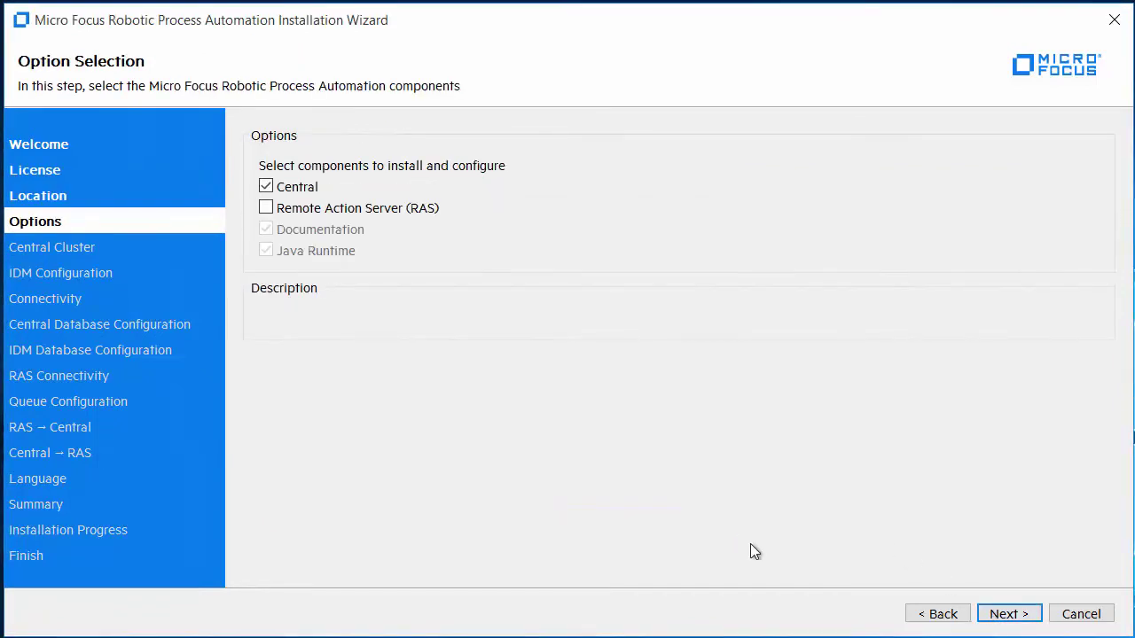
Keep Central only with built-in authentication, drop the TLS certificate, and verify port availability
{"action": "left_click", "coordinate": [1005, 612]}
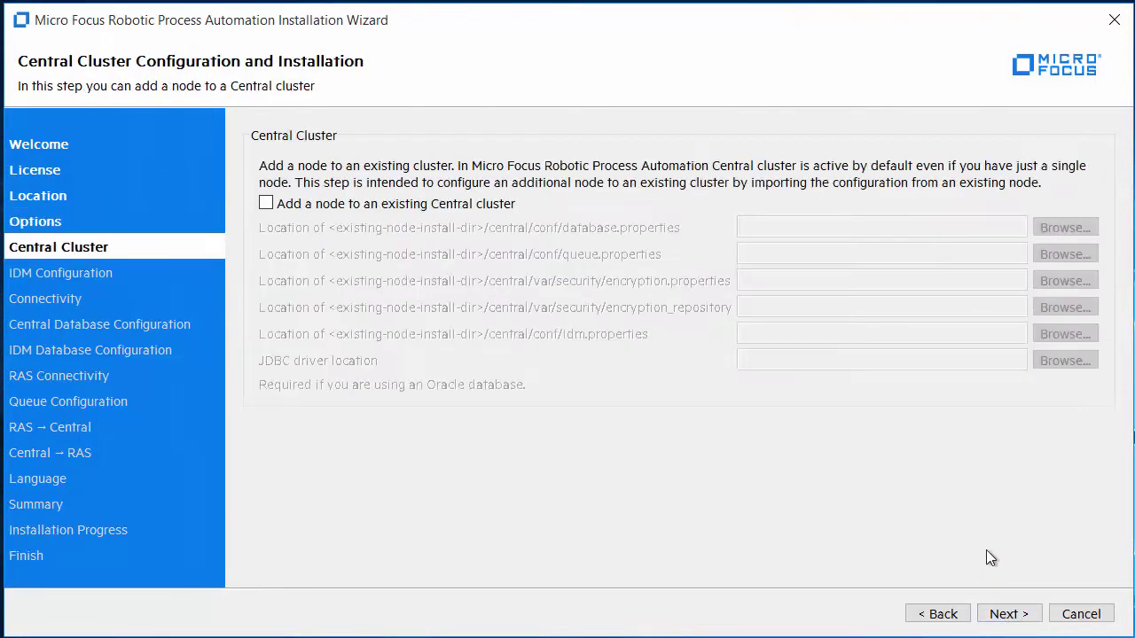
{"action": "left_click", "coordinate": [1002, 614]}
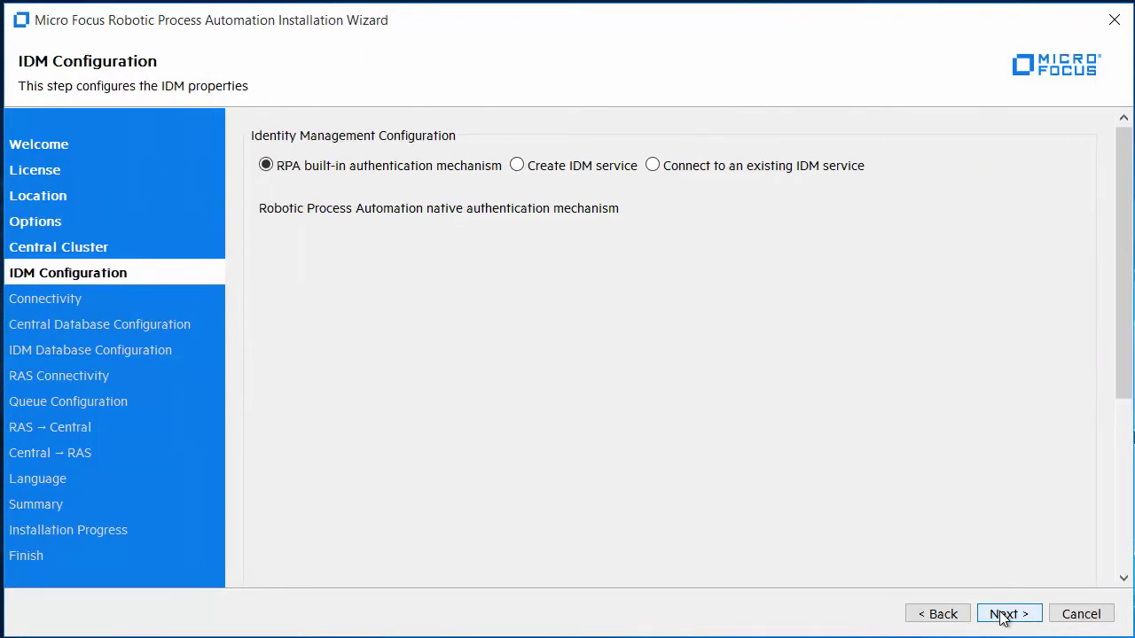
{"action": "left_click", "coordinate": [1002, 615]}
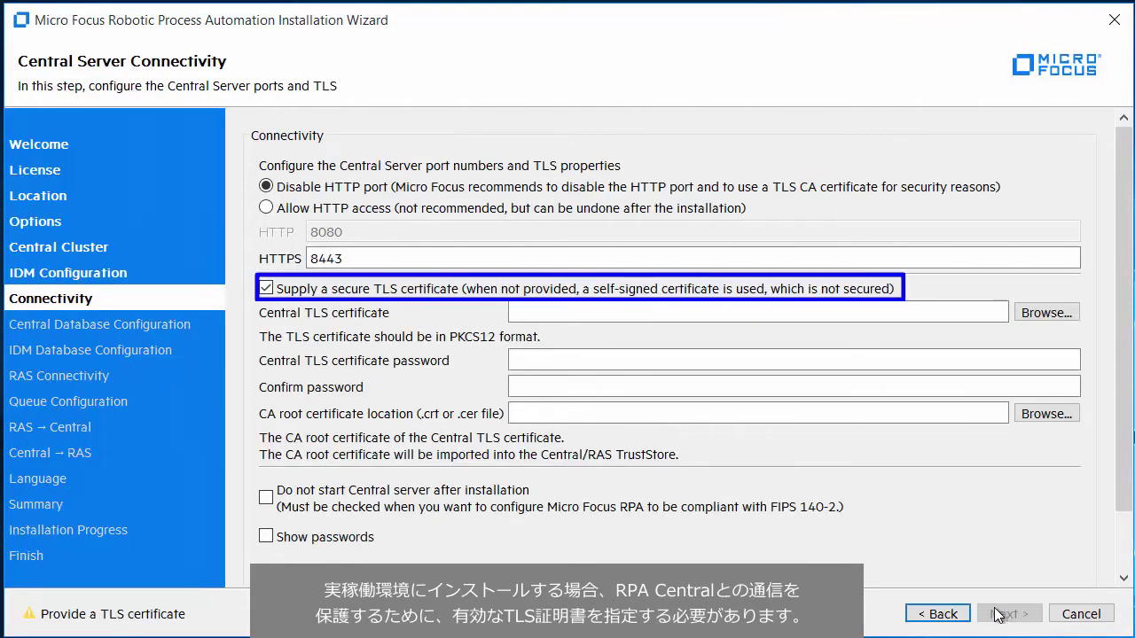
{"action": "left_click", "coordinate": [334, 293]}
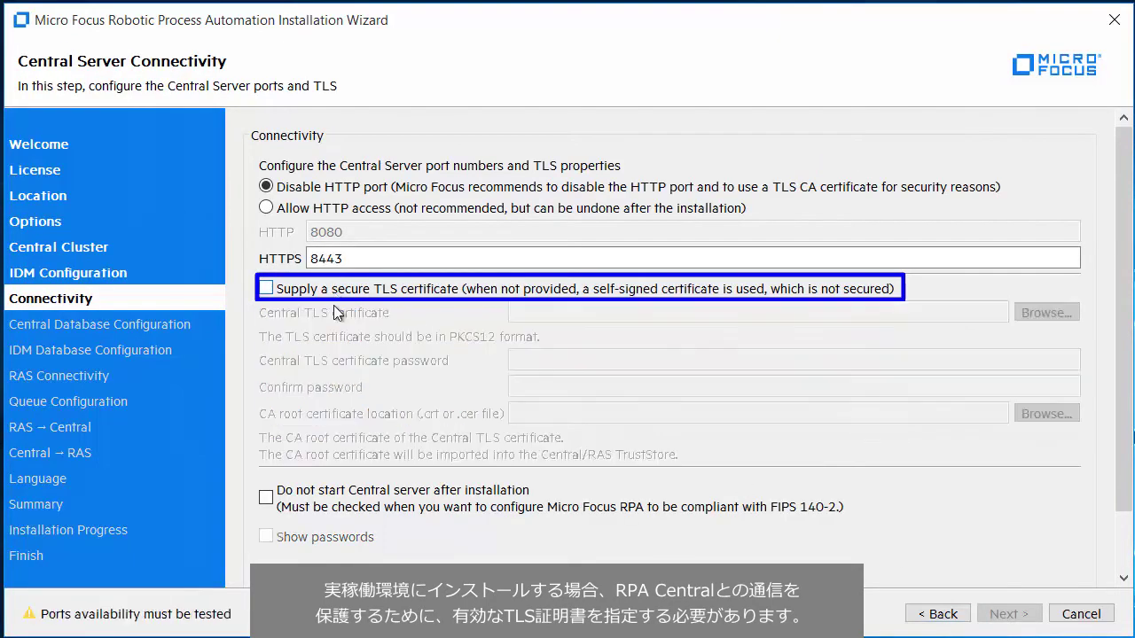
{"action": "scroll", "coordinate": [370, 552], "scroll_direction": "down", "scroll_amount": 1}
{"action": "scroll", "coordinate": [372, 557], "scroll_direction": "down", "scroll_amount": 1}
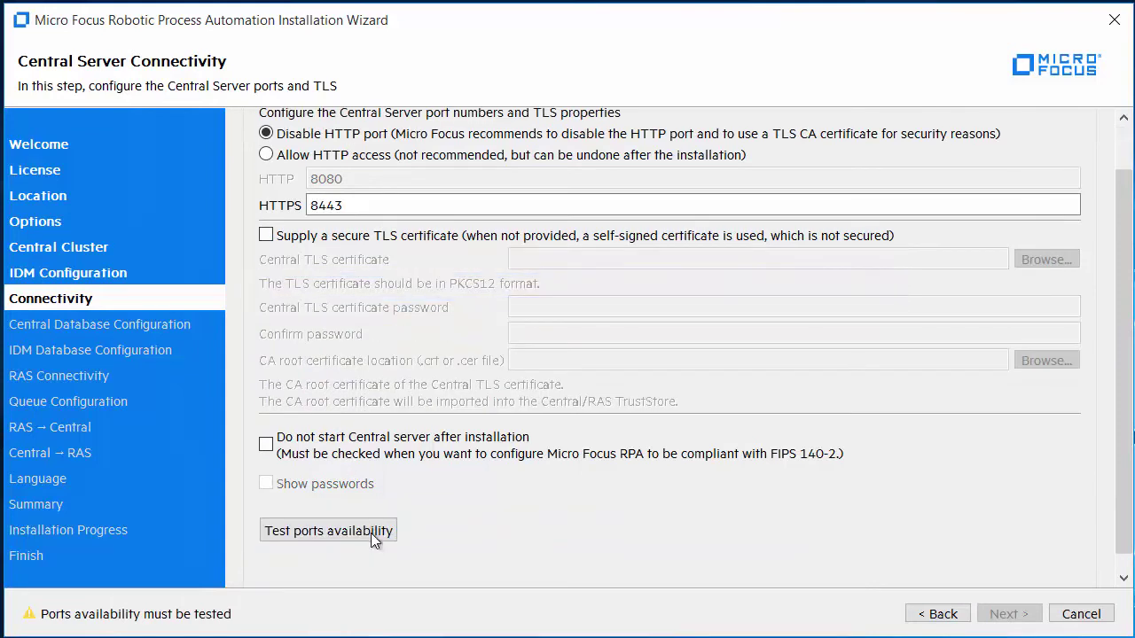
{"action": "left_click", "coordinate": [374, 531]}
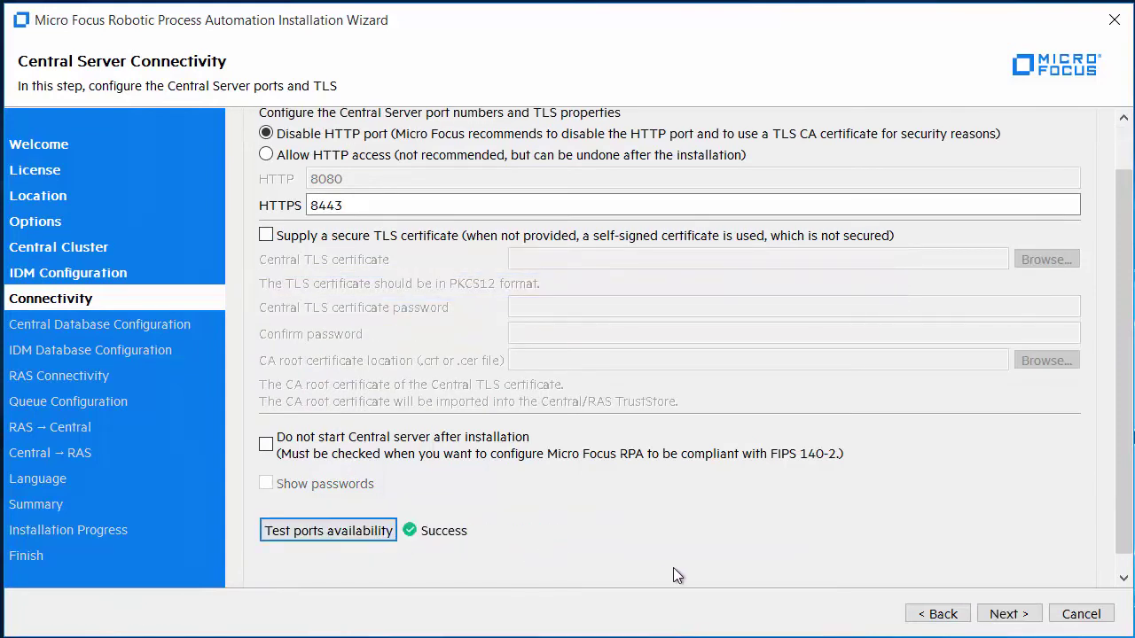
{"action": "left_click", "coordinate": [1006, 616]}
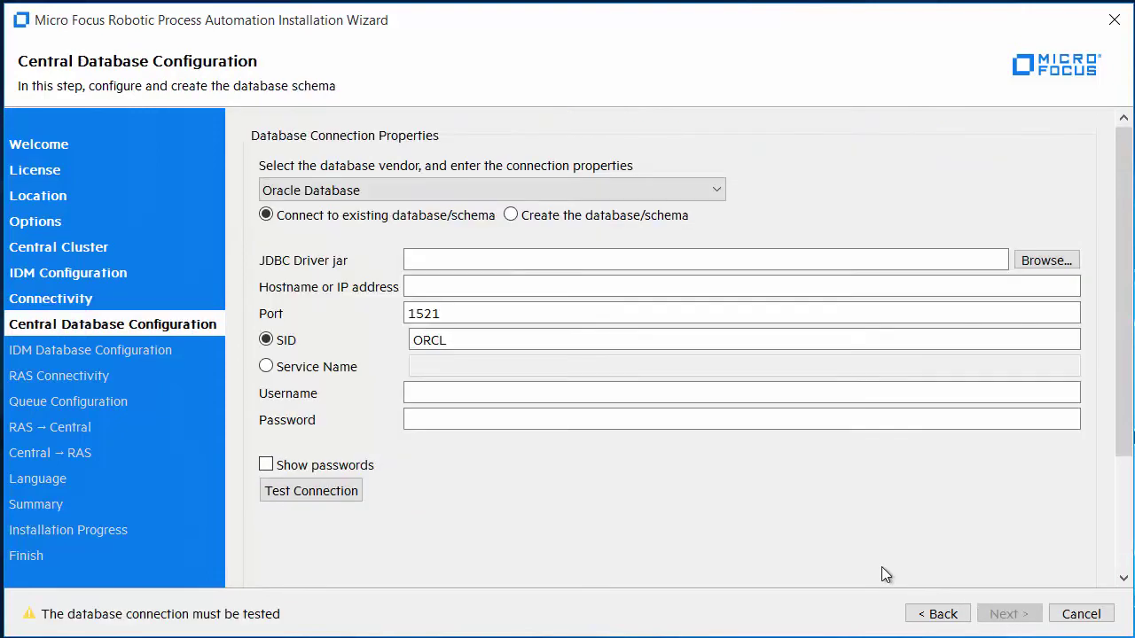
Choose PostgreSQL as the database vendor and opt to create a new database schema
{"action": "left_click", "coordinate": [471, 193]}
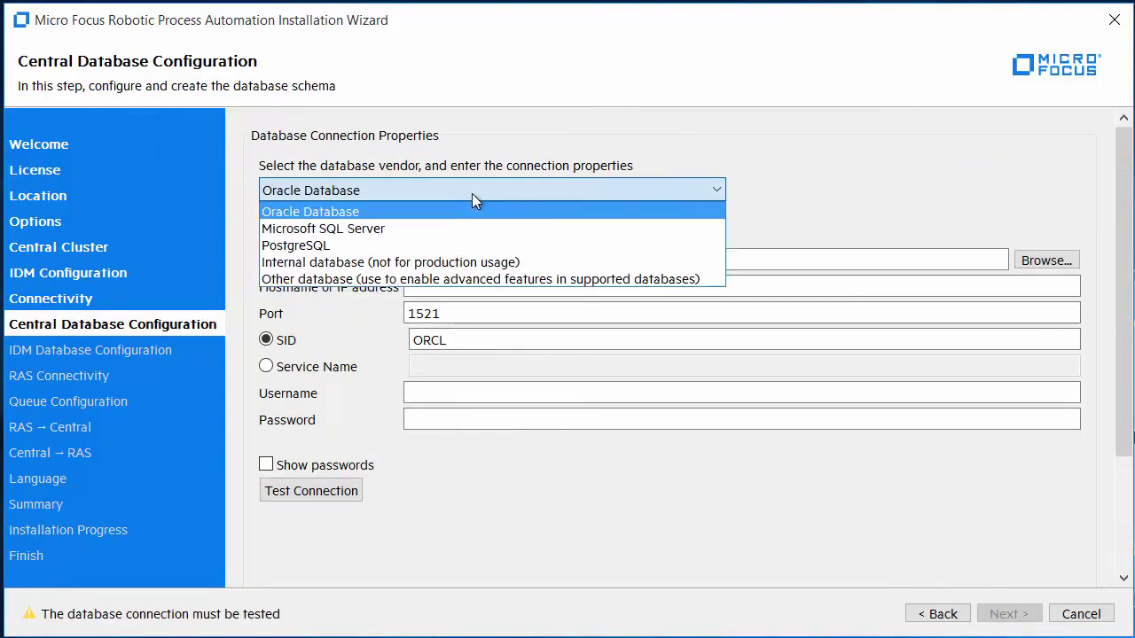
{"action": "left_click", "coordinate": [430, 250]}
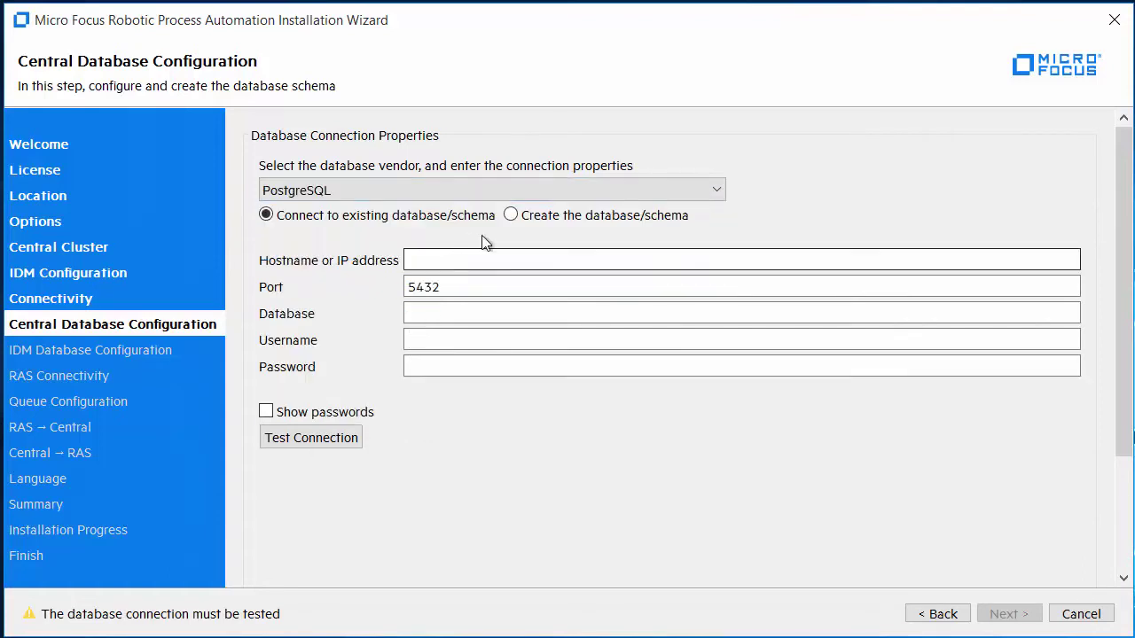
{"action": "left_click", "coordinate": [511, 215]}
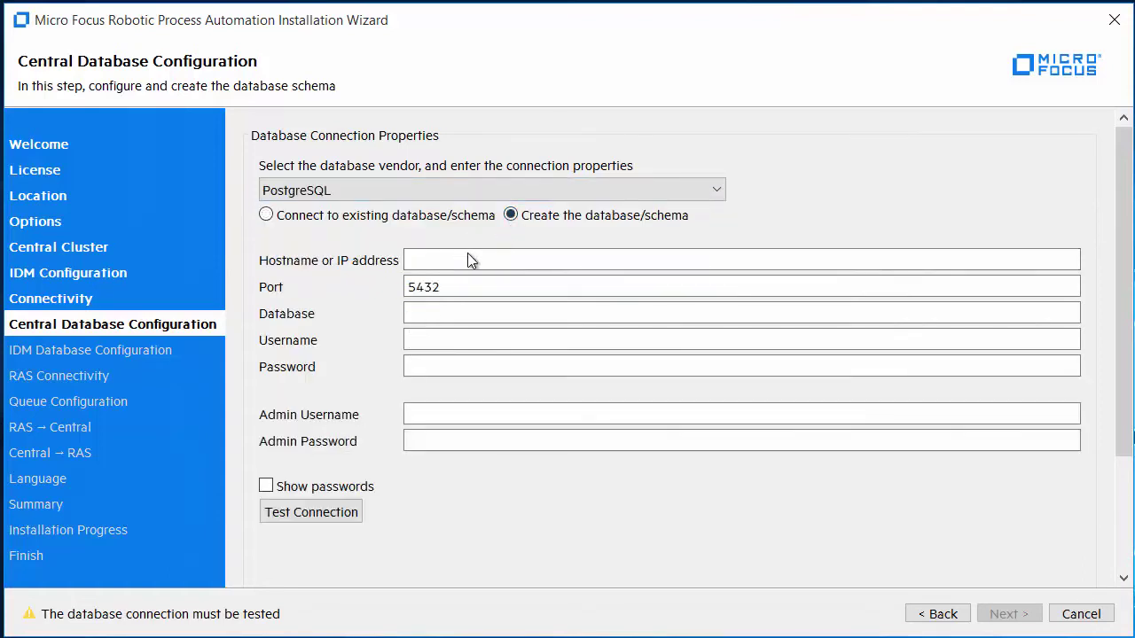
{"action": "left_click", "coordinate": [451, 257]}
Enter host rpa.microfocus.com, database RPACentral, the database password, and admin user postgres with password
{"action": "left_click", "coordinate": [453, 258]}
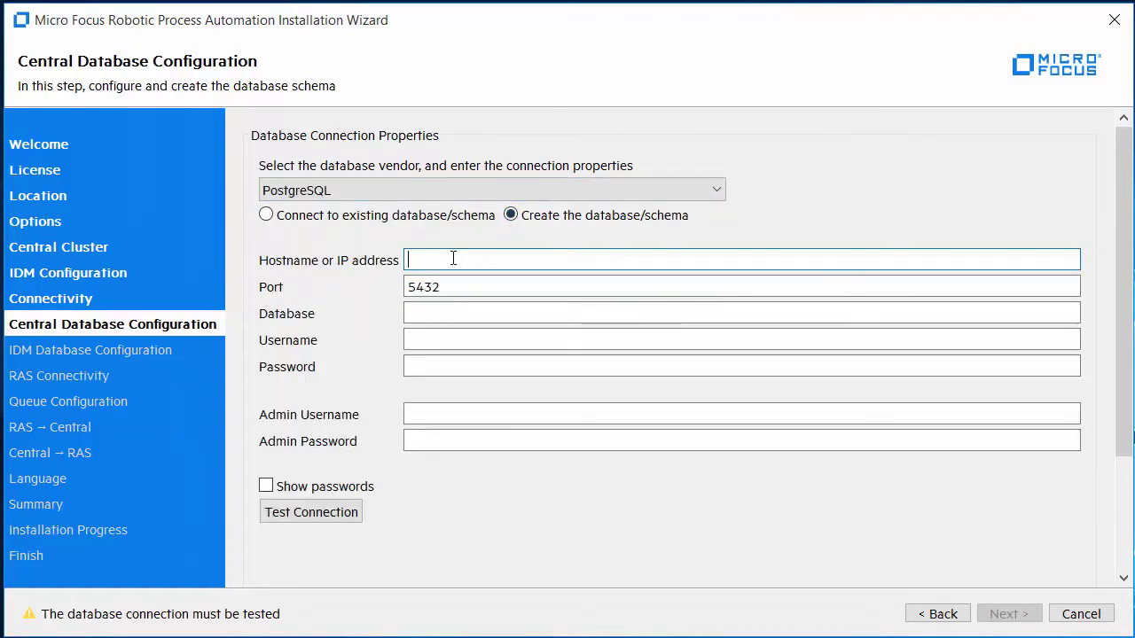
{"action": "type", "text": "rpa.microfoc"}
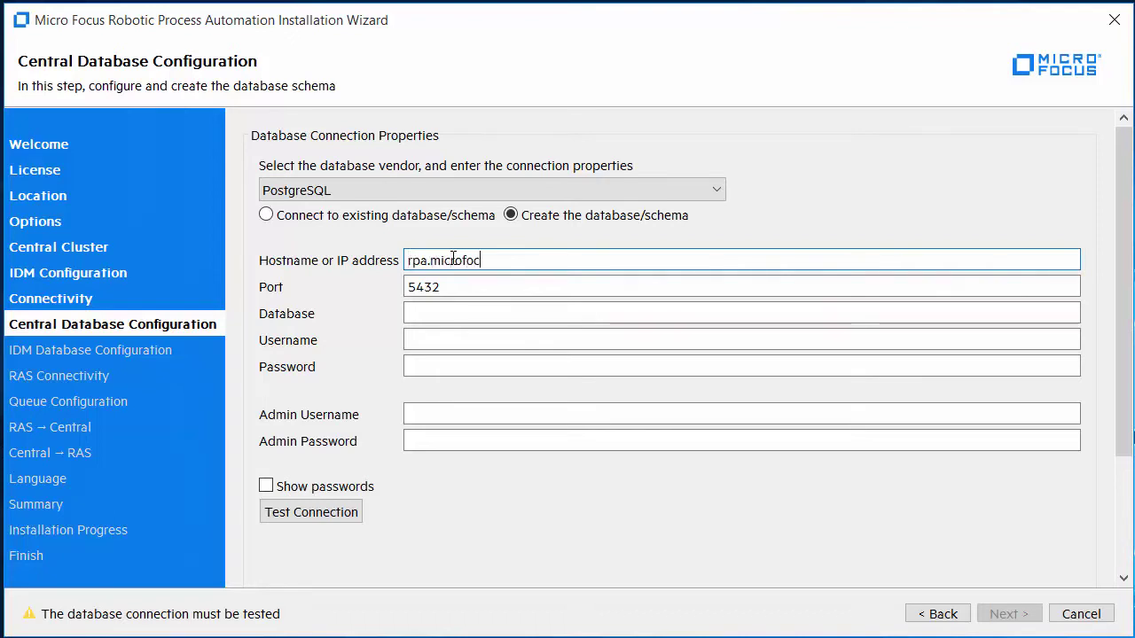
{"action": "type", "text": "us.com"}
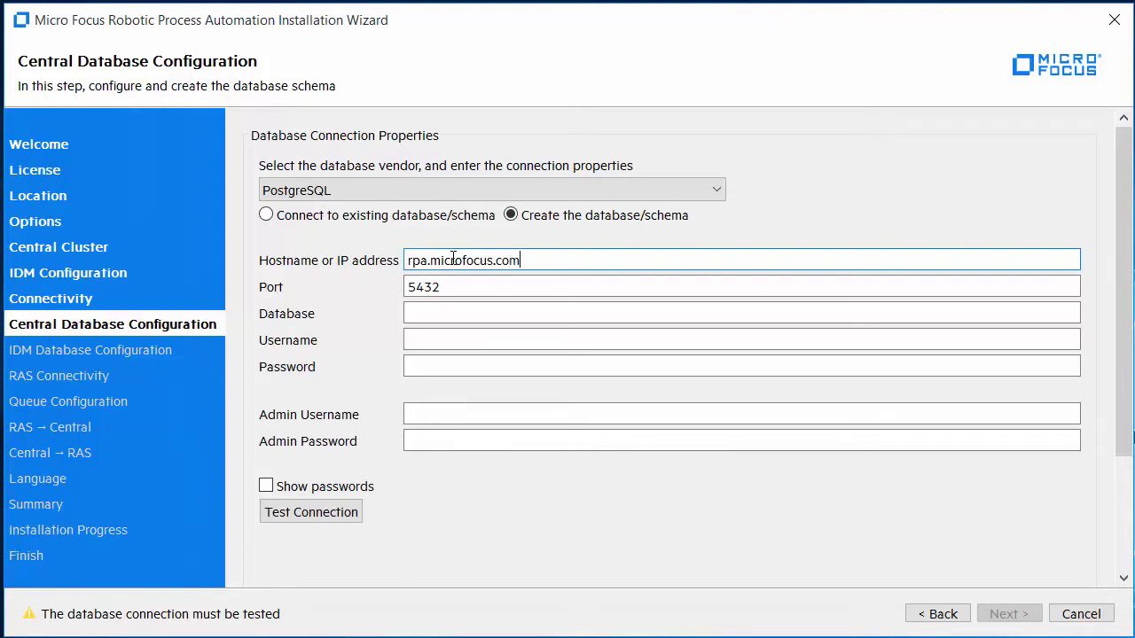
{"action": "key", "text": "Tab"}
{"action": "type", "text": "RPA"}
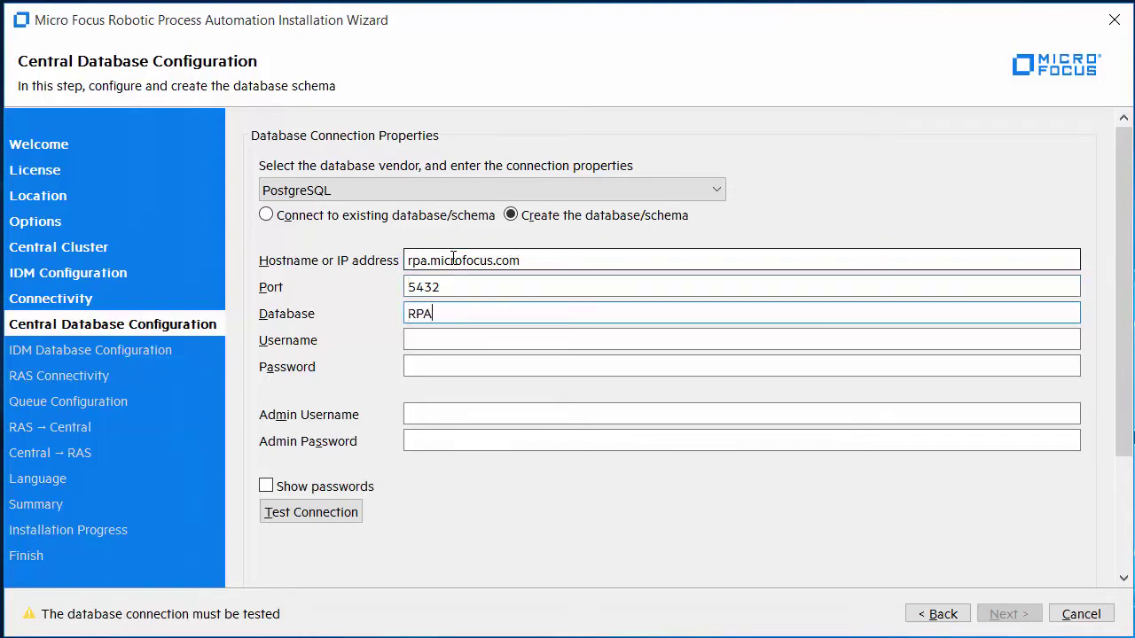
{"action": "type", "text": "Central"}
{"action": "key", "text": "Tab"}
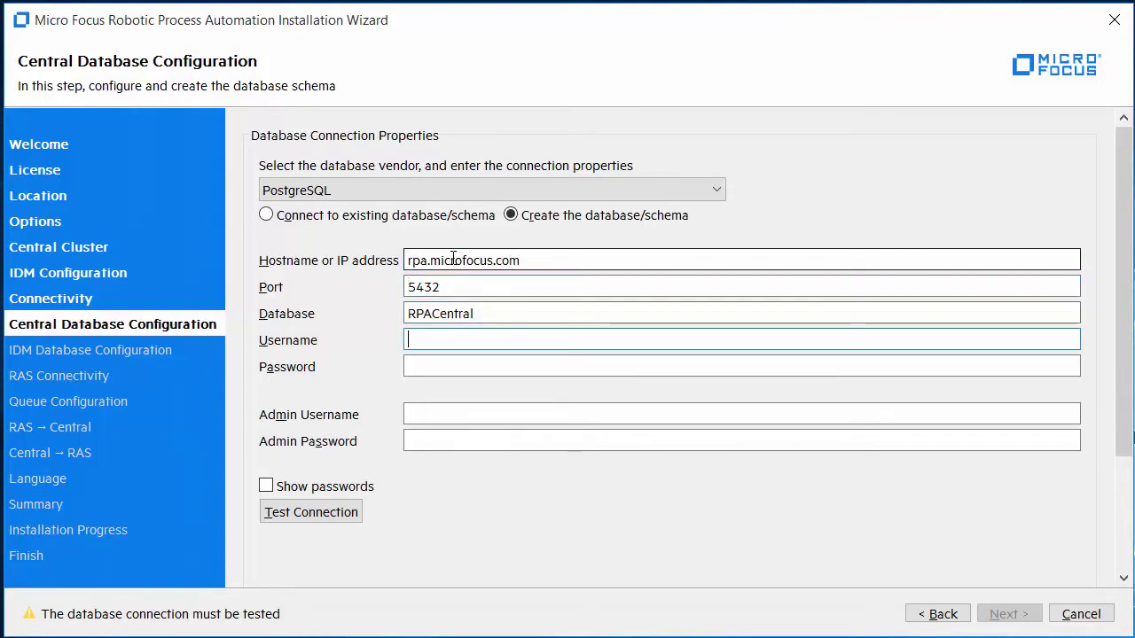
{"action": "type", "text": "RPACentral"}
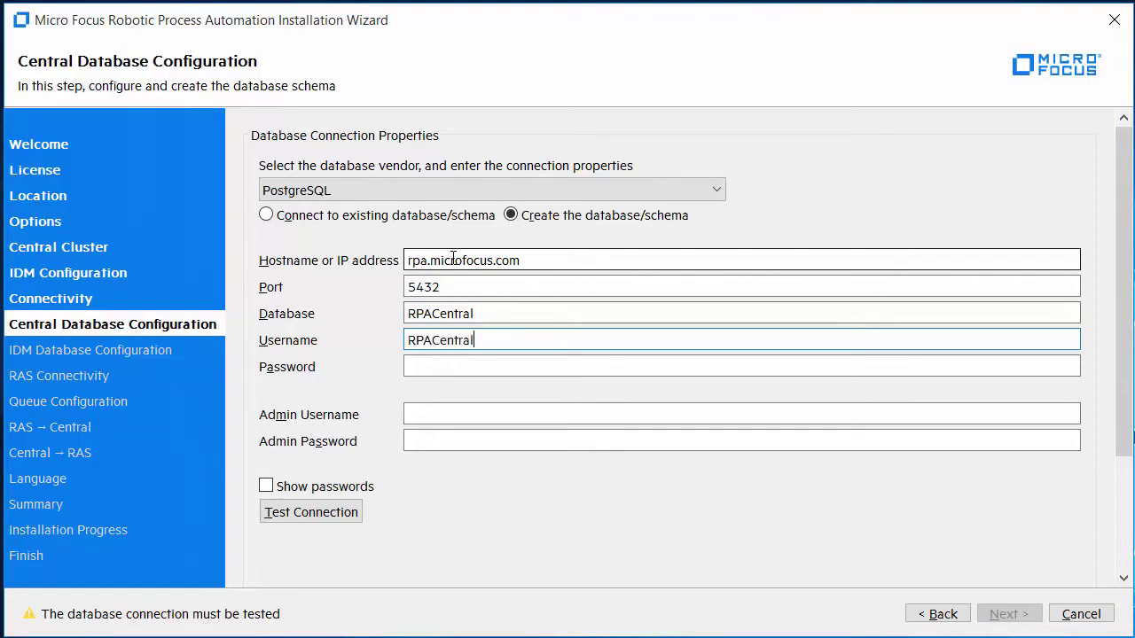
{"action": "key", "text": "Tab"}
{"action": "type", "text": "*****"}
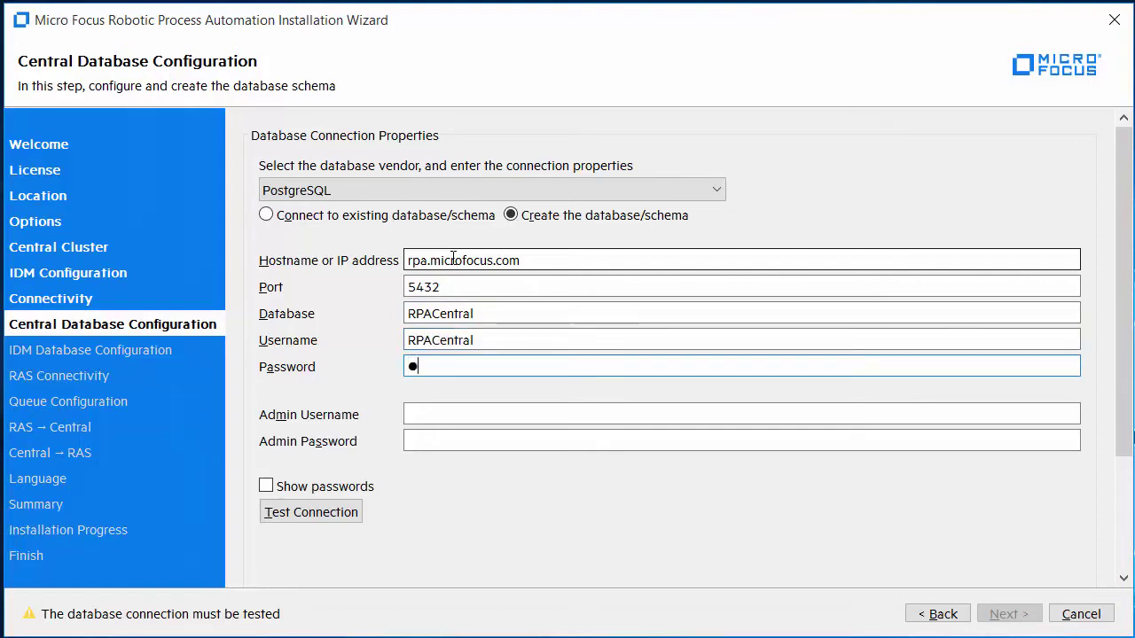
{"action": "type", "text": "*****"}
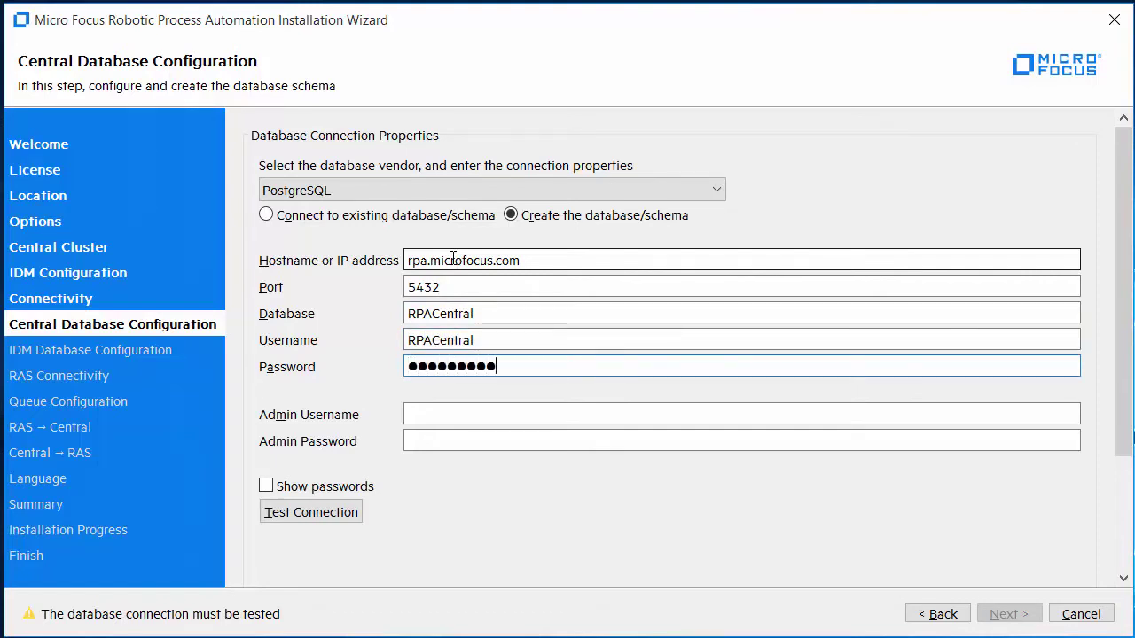
{"action": "key", "text": "Tab"}
{"action": "type", "text": "p"}
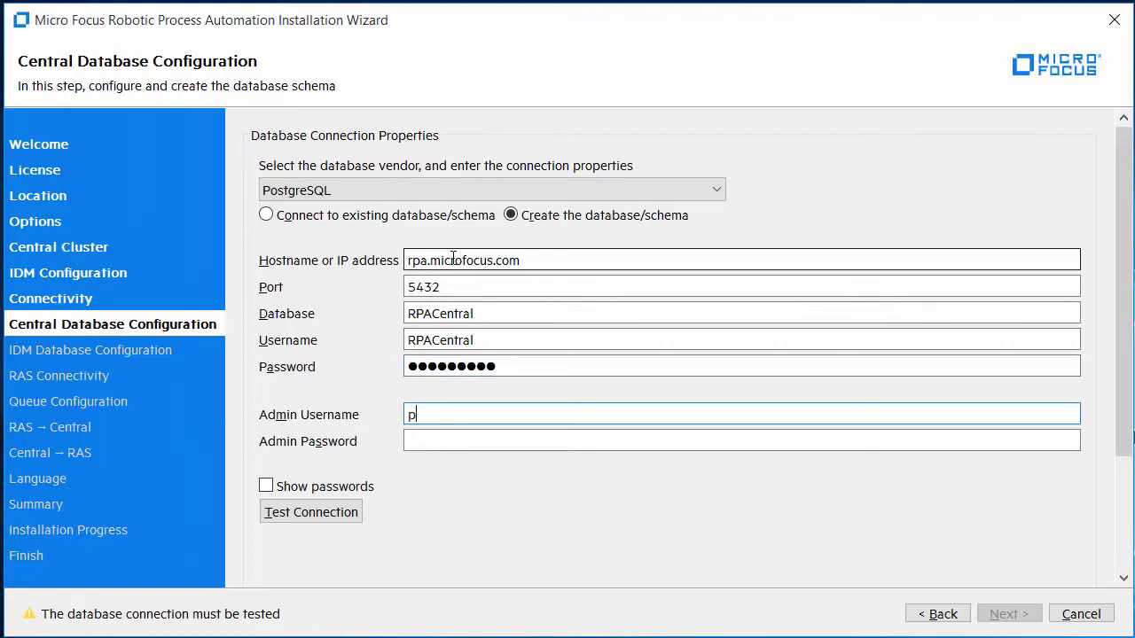
{"action": "type", "text": "ostgres"}
{"action": "key", "text": "Tab"}
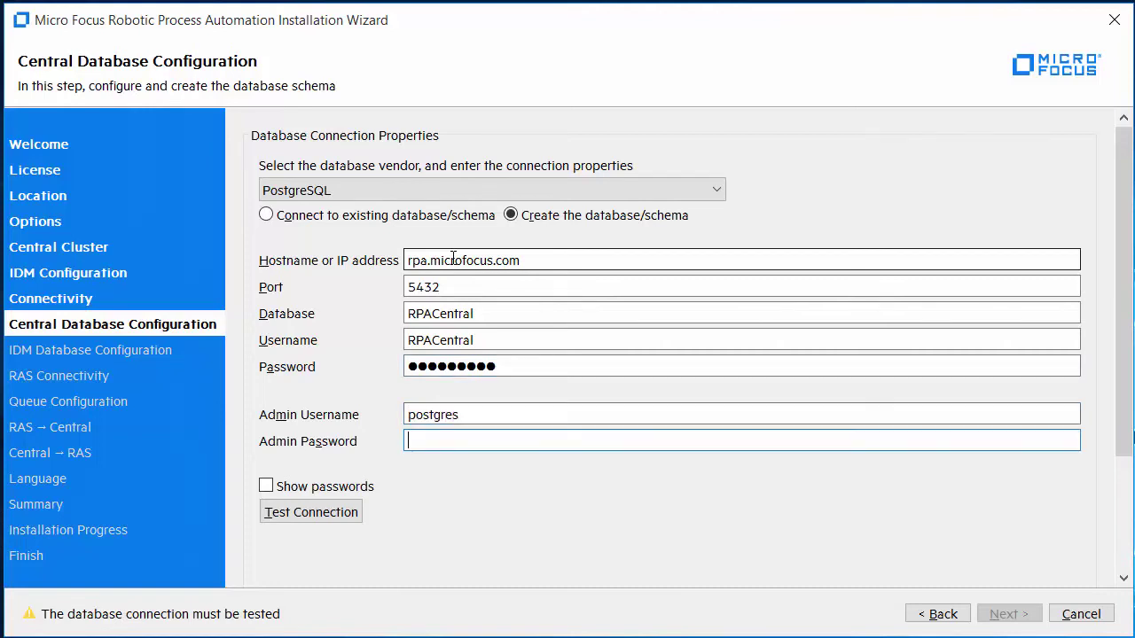
{"action": "type", "text": "*********"}
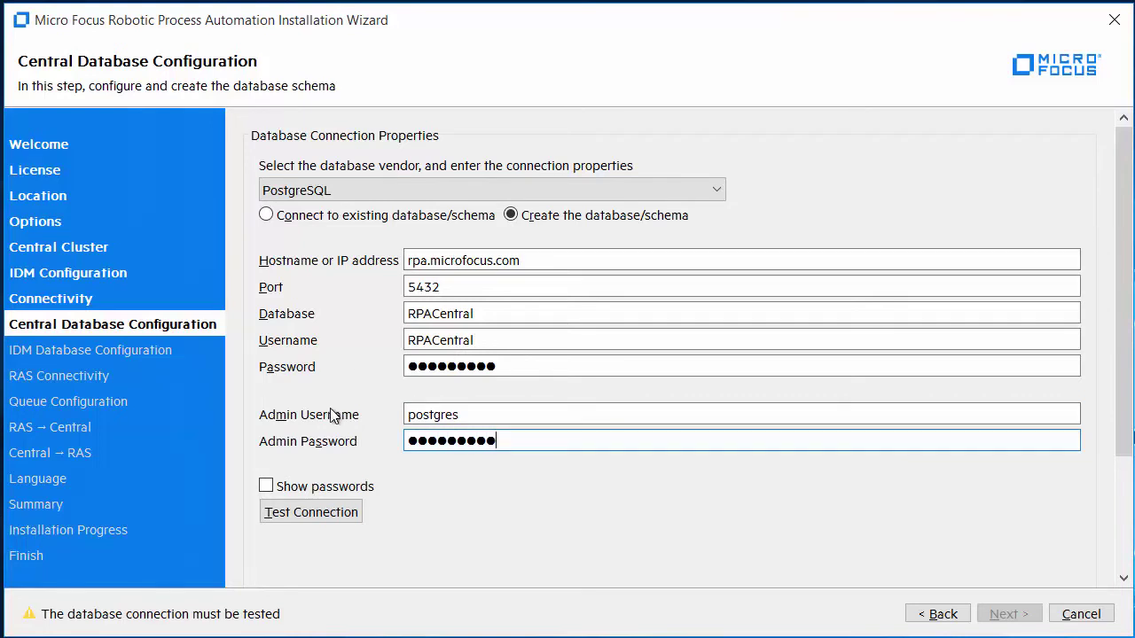
Test the PostgreSQL connection and accept the non-TLS communication risk
{"action": "left_click", "coordinate": [335, 512]}
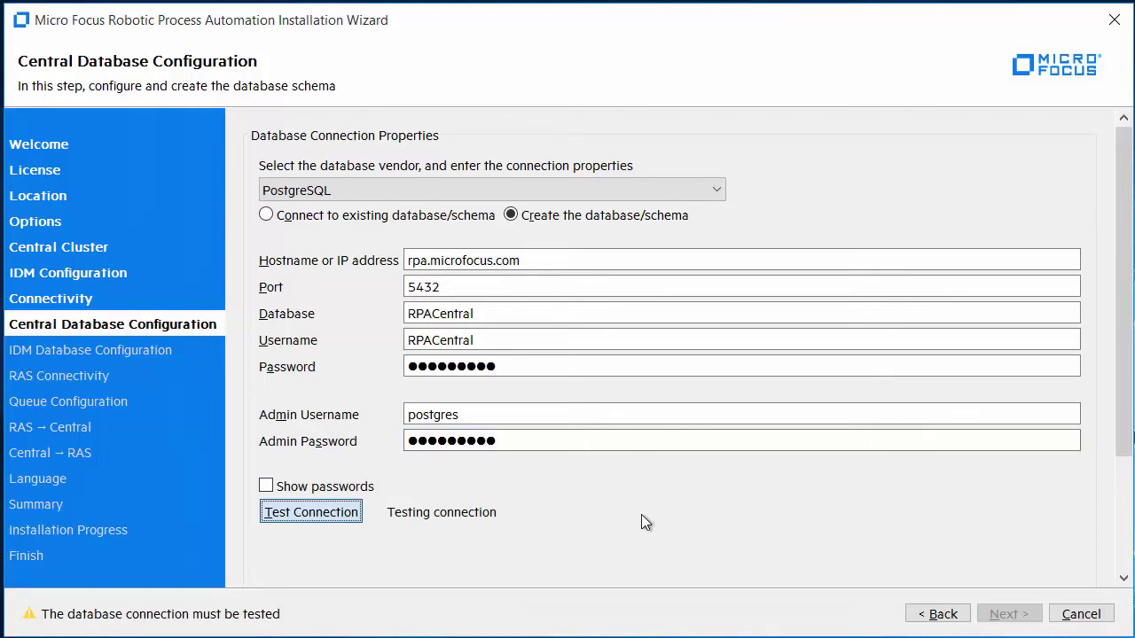
{"action": "scroll", "coordinate": [633, 512], "scroll_direction": "down", "scroll_amount": 3}
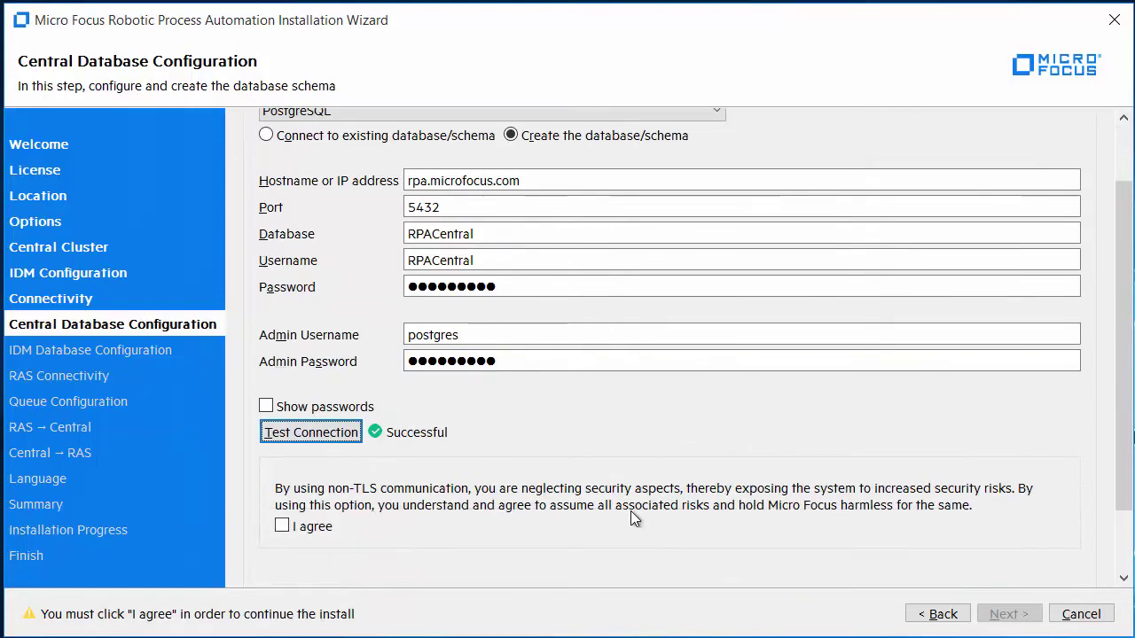
{"action": "left_click", "coordinate": [318, 529]}
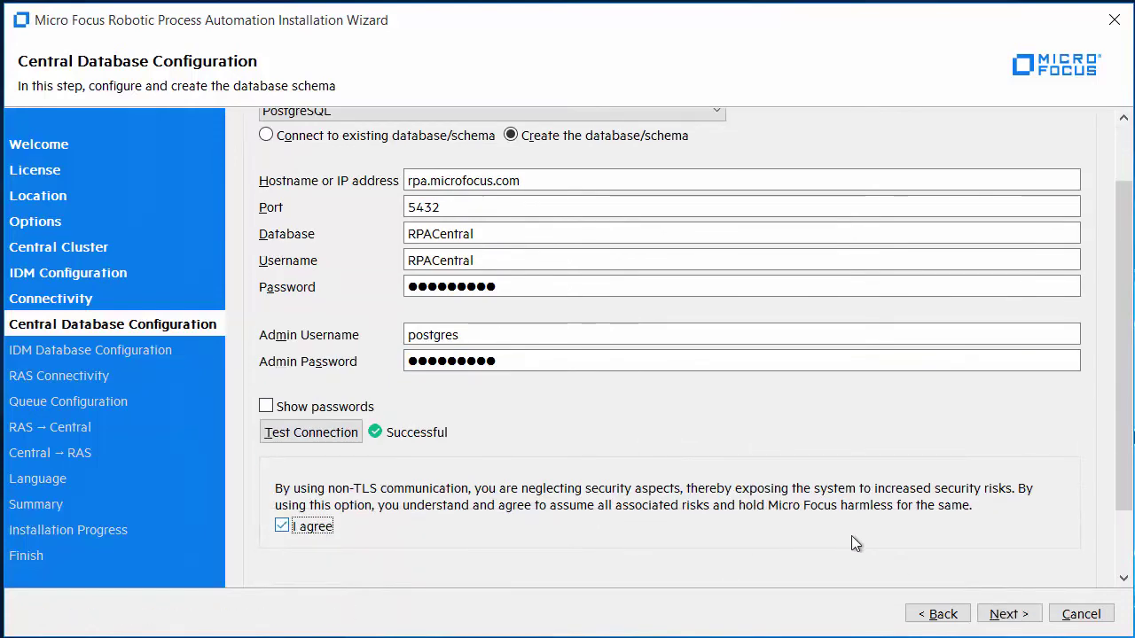
{"action": "left_click", "coordinate": [1008, 614]}
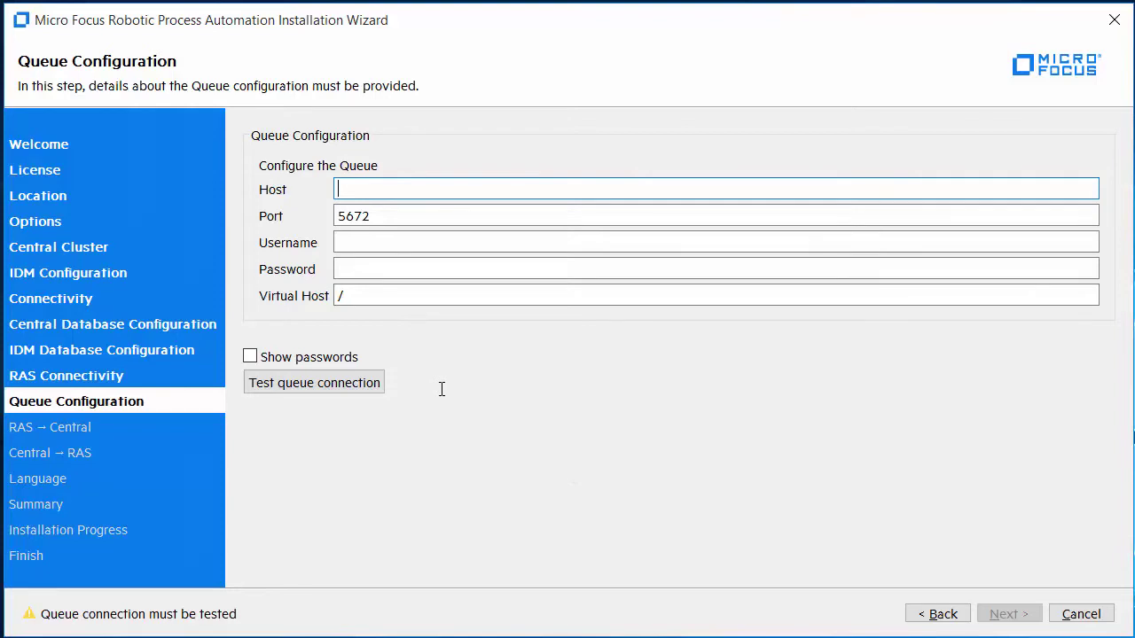
Set queue host rpa.microfocus.com, user rpa_user, its password and virtual host rpa_vhost, and test the connection
{"action": "type", "text": "rpa.microfocus.com"}
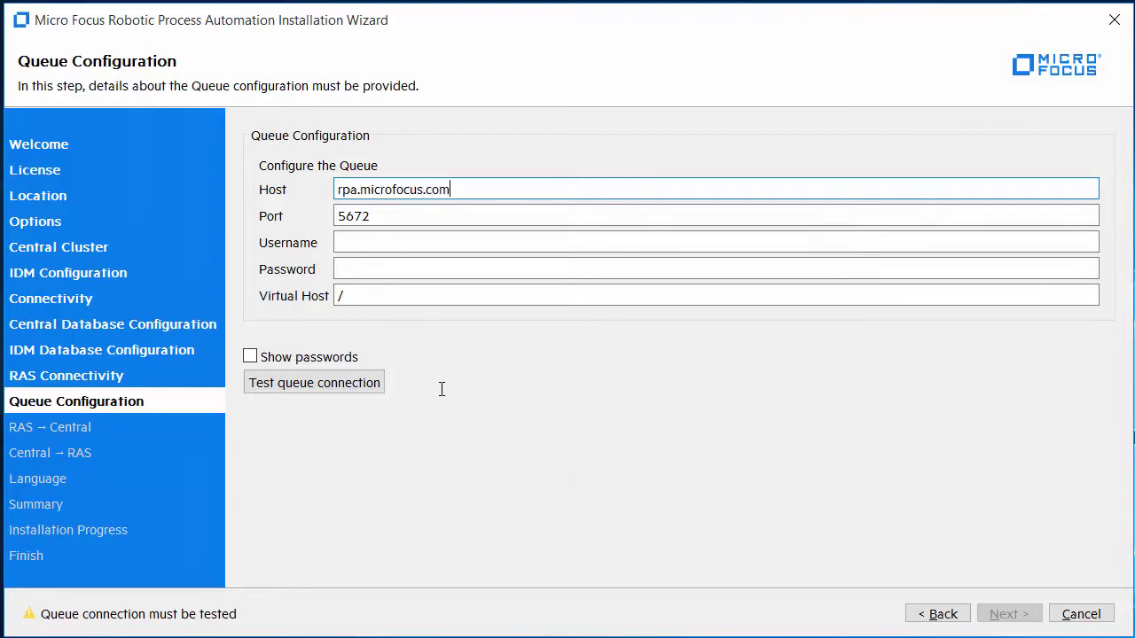
{"action": "key", "text": "Tab"}
{"action": "key", "text": "Tab"}
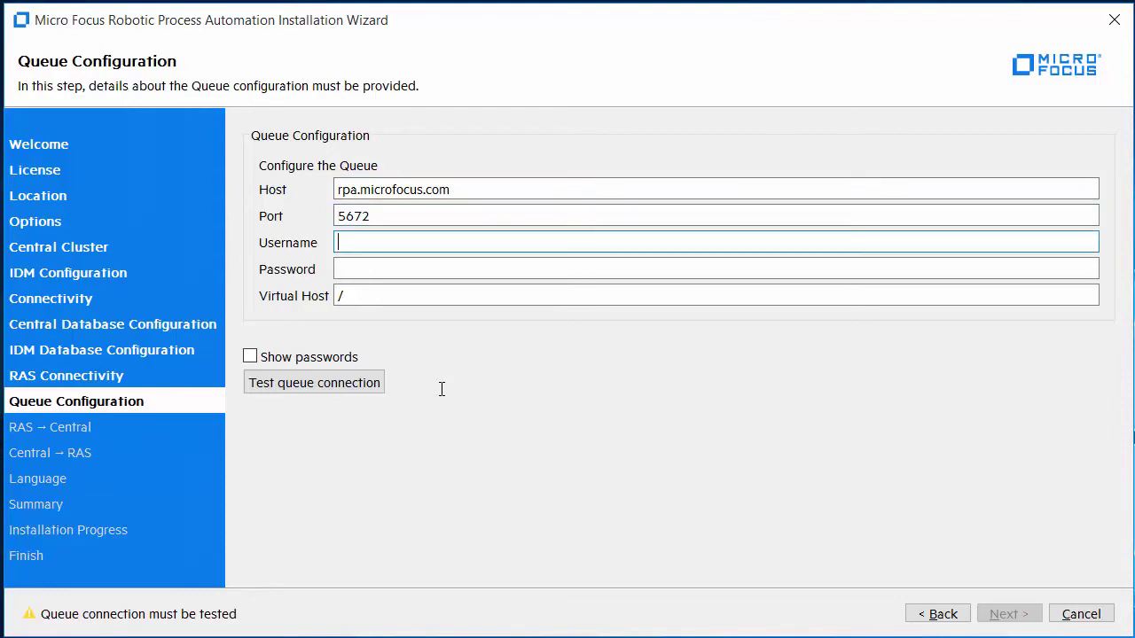
{"action": "type", "text": "rpa_user"}
{"action": "key", "text": "Tab"}
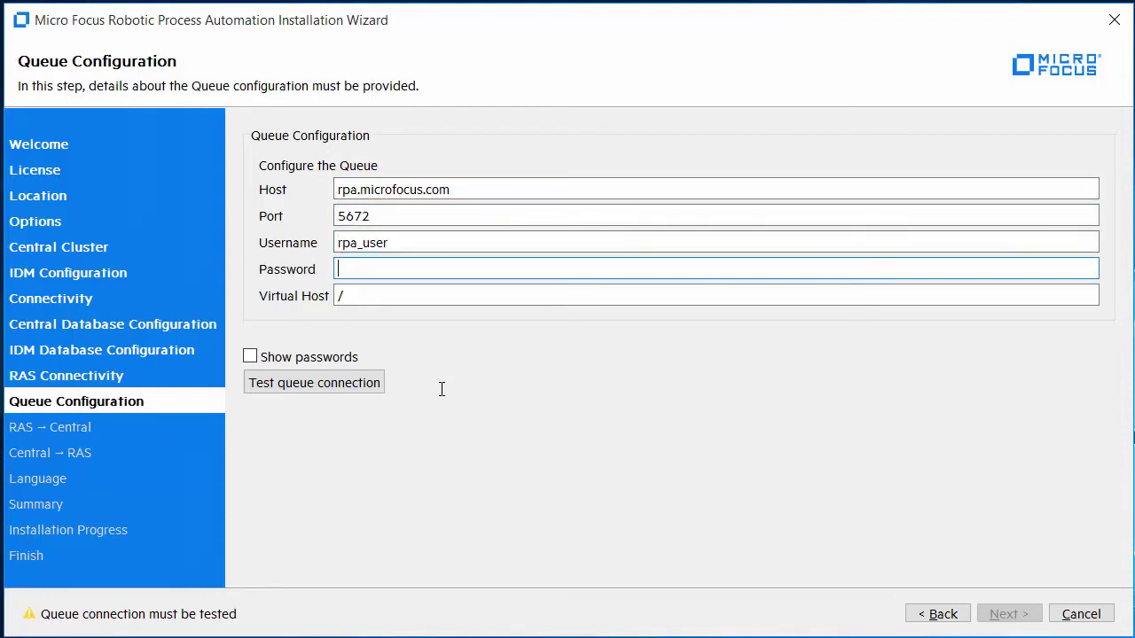
{"action": "type", "text": "******"}
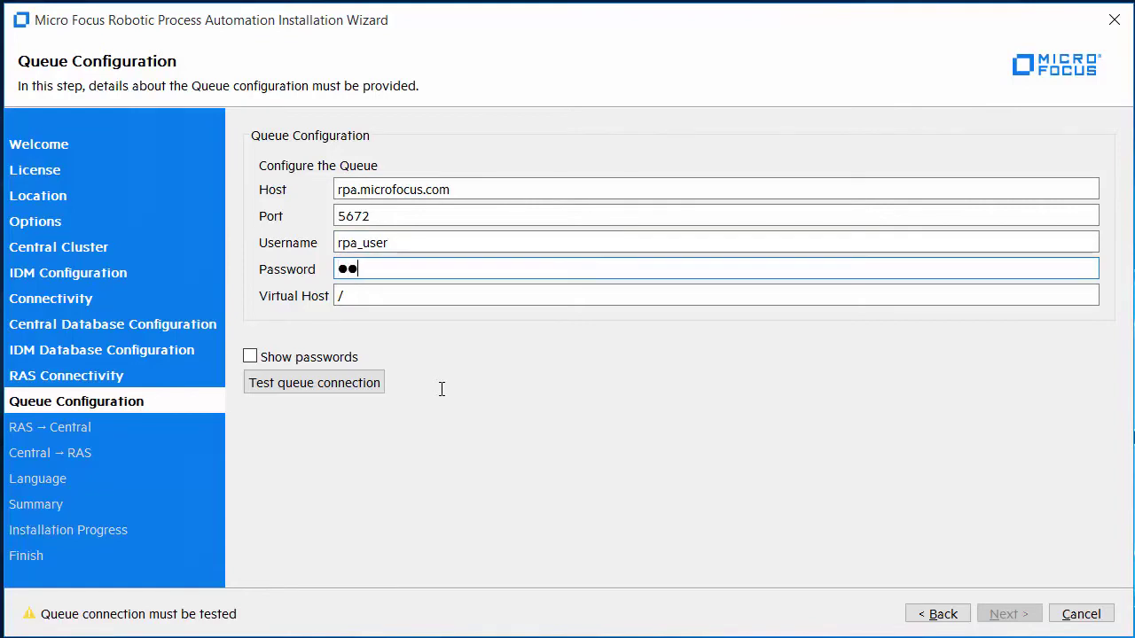
{"action": "type", "text": "***"}
{"action": "key", "text": "Tab"}
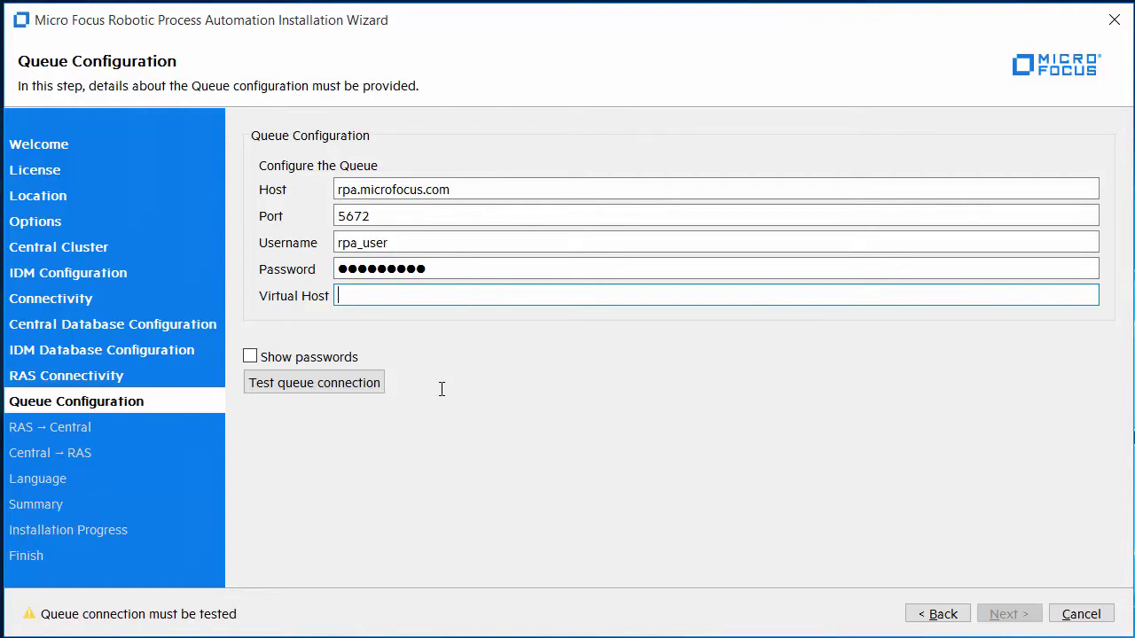
{"action": "type", "text": "rpa_vhost"}
{"action": "left_click", "coordinate": [341, 390]}
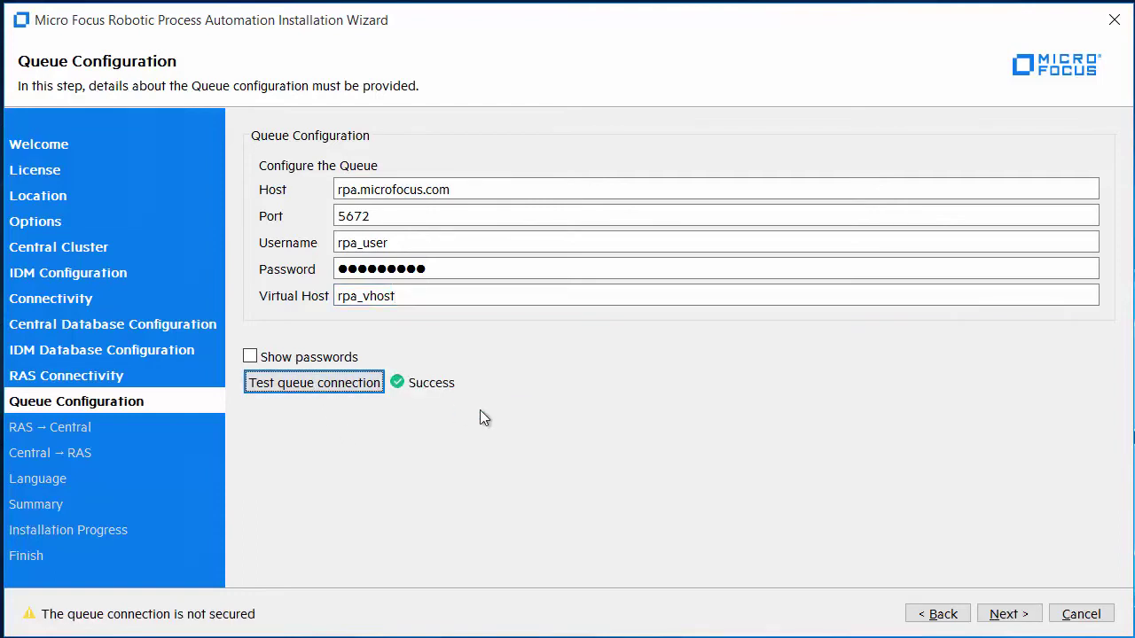
{"action": "left_click", "coordinate": [995, 614]}
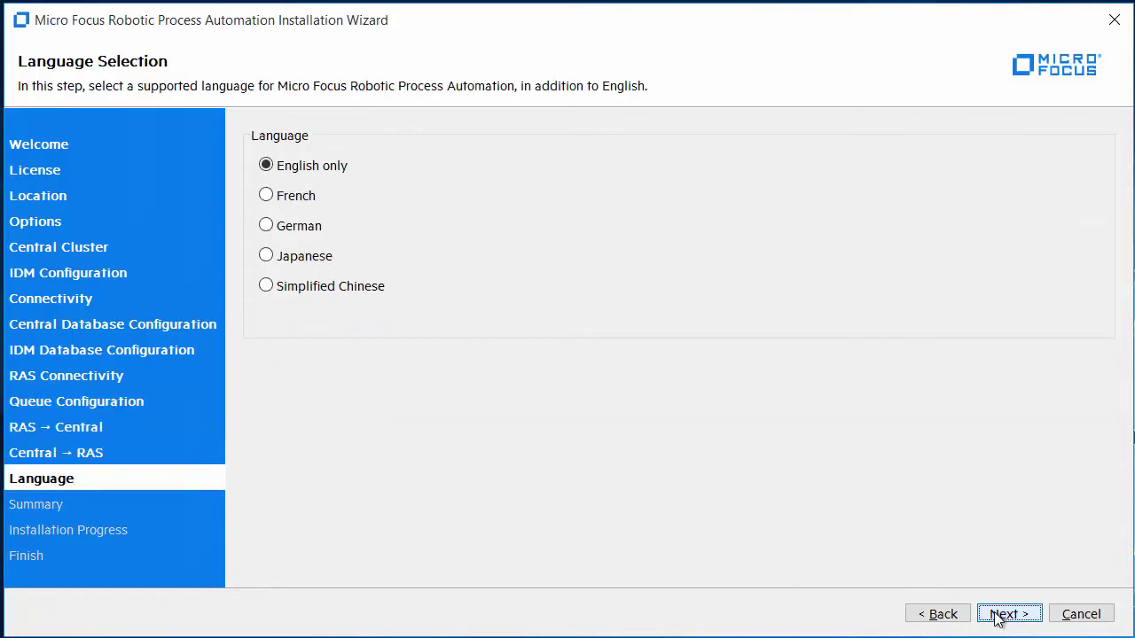
Keep English only, install Central from the summary, and finish once all configuration tasks succeed
{"action": "left_click", "coordinate": [1002, 614]}
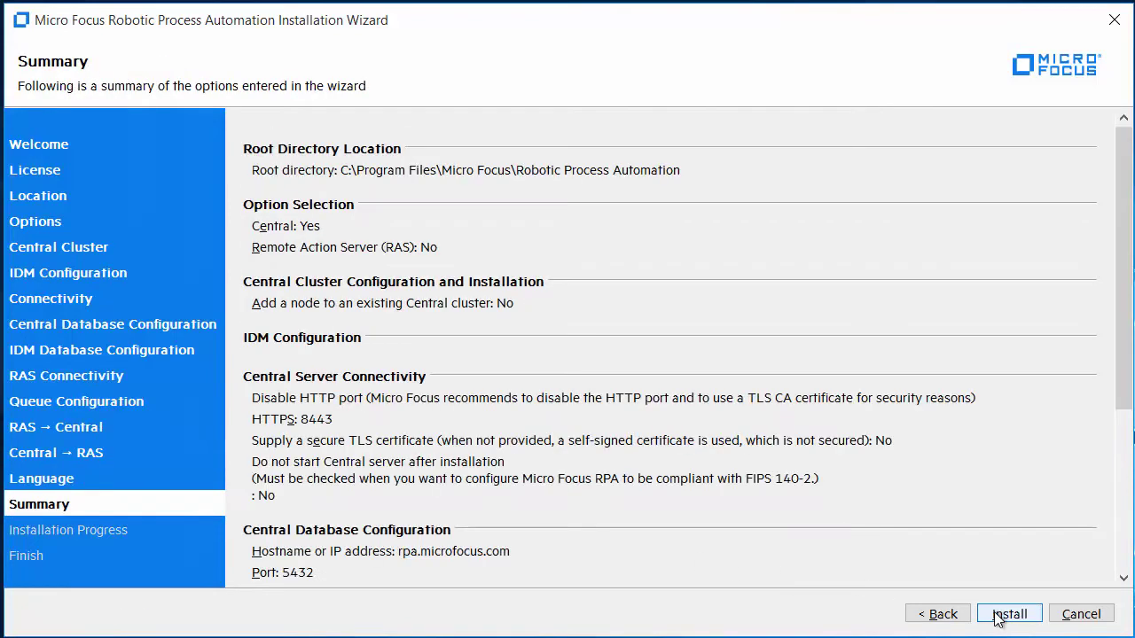
{"action": "scroll", "coordinate": [997, 505], "scroll_direction": "down", "scroll_amount": 5}
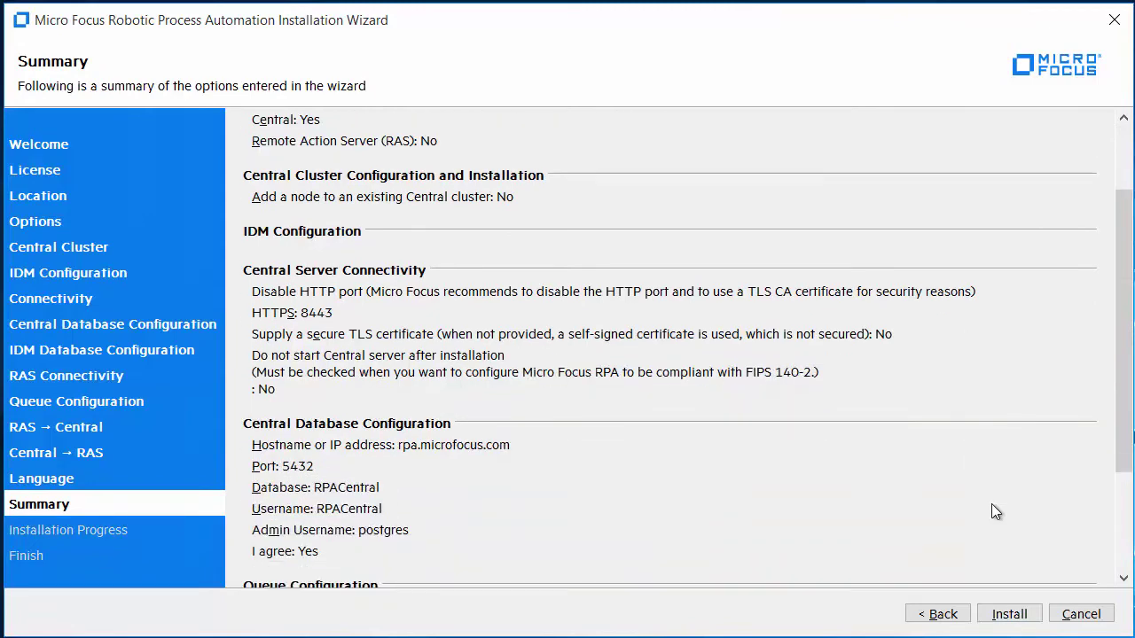
{"action": "scroll", "coordinate": [995, 514], "scroll_direction": "down", "scroll_amount": 1}
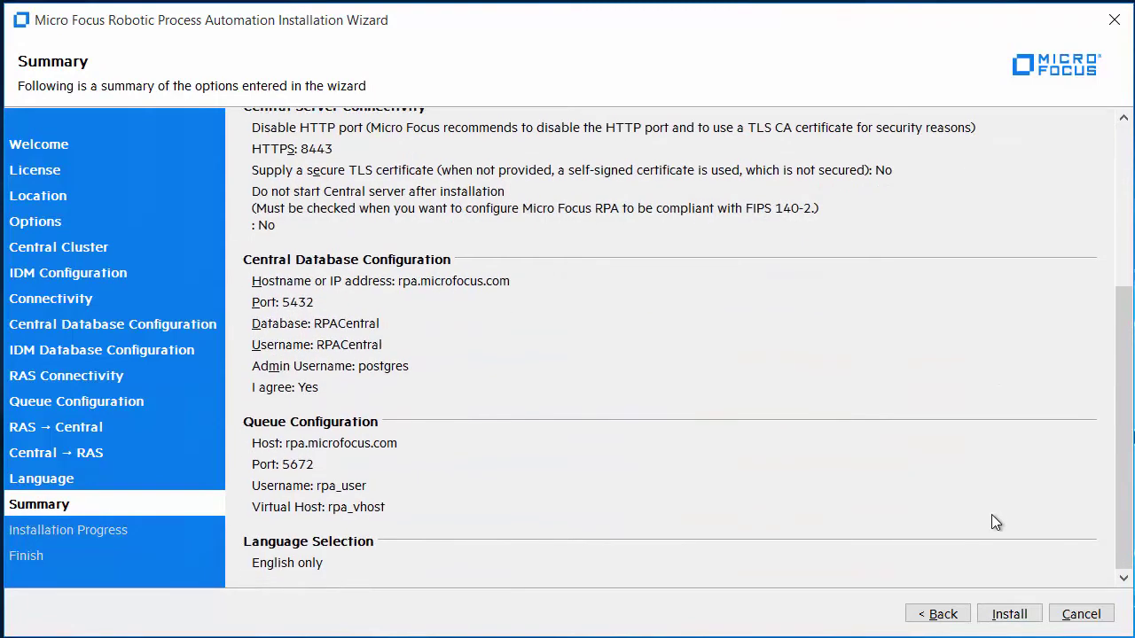
{"action": "left_click", "coordinate": [1010, 614]}
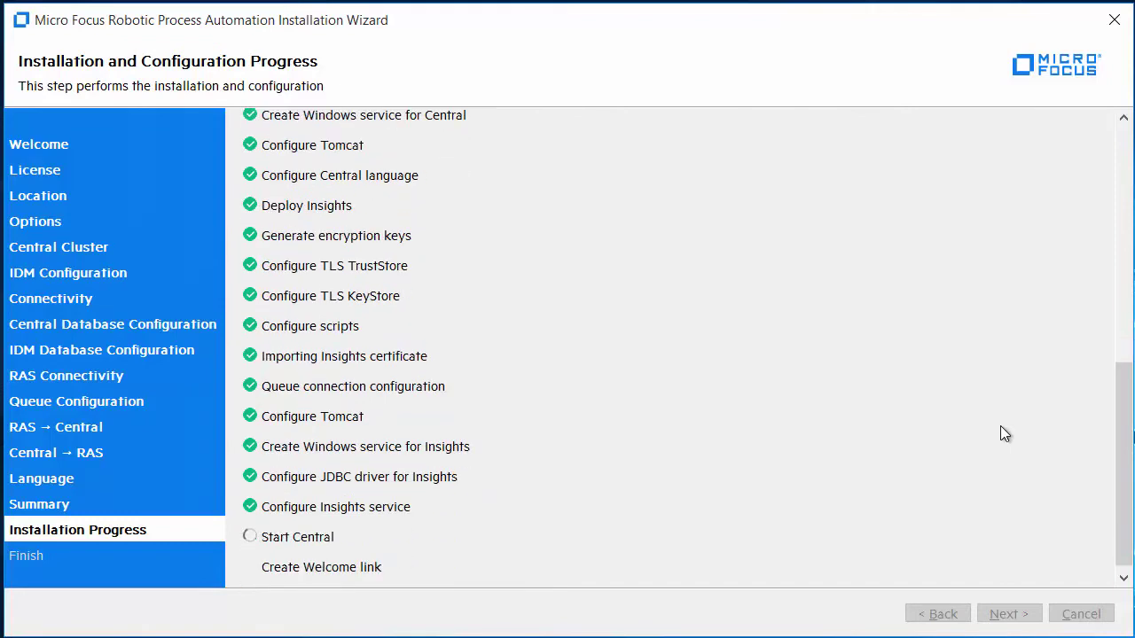
{"action": "scroll", "coordinate": [1006, 470], "scroll_direction": "down", "scroll_amount": 1}
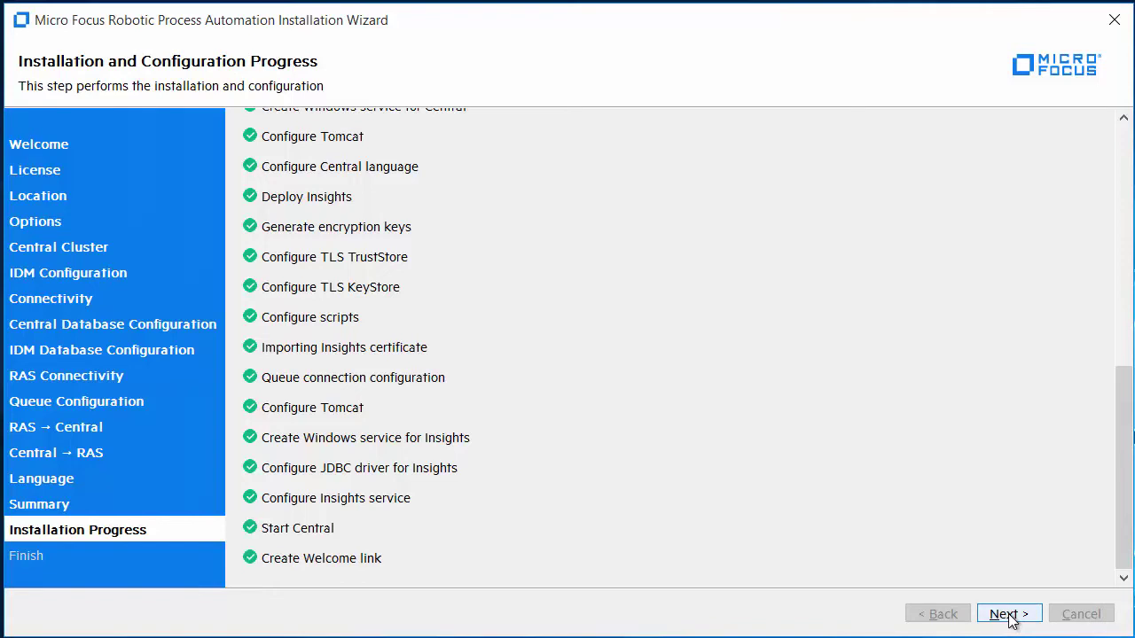
{"action": "left_click", "coordinate": [1006, 615]}
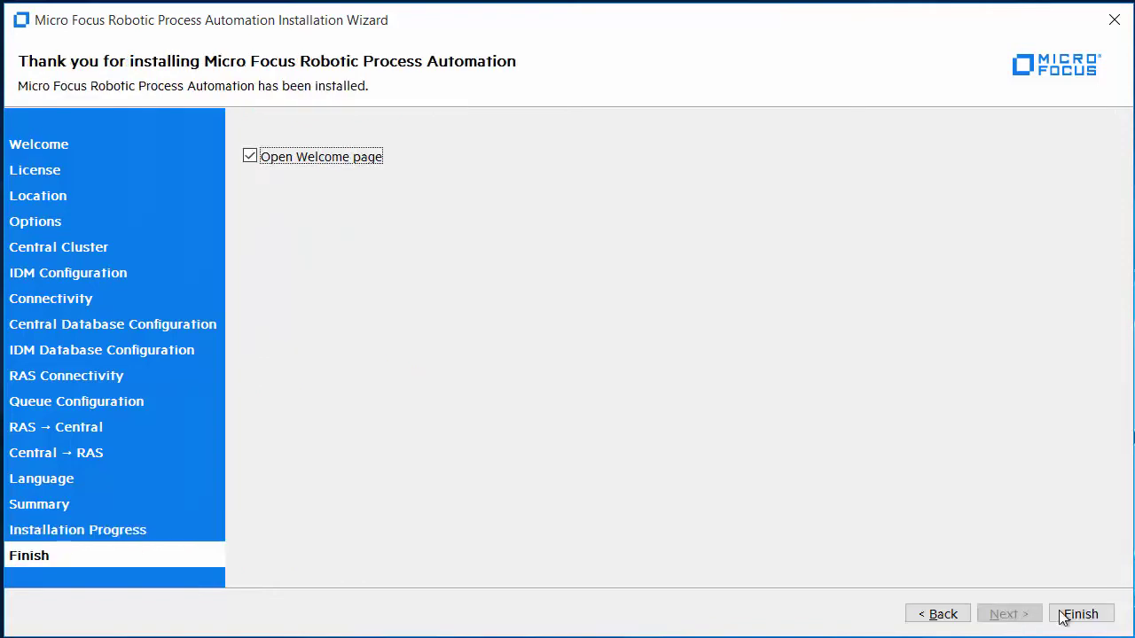
{"action": "left_click", "coordinate": [1066, 614]}
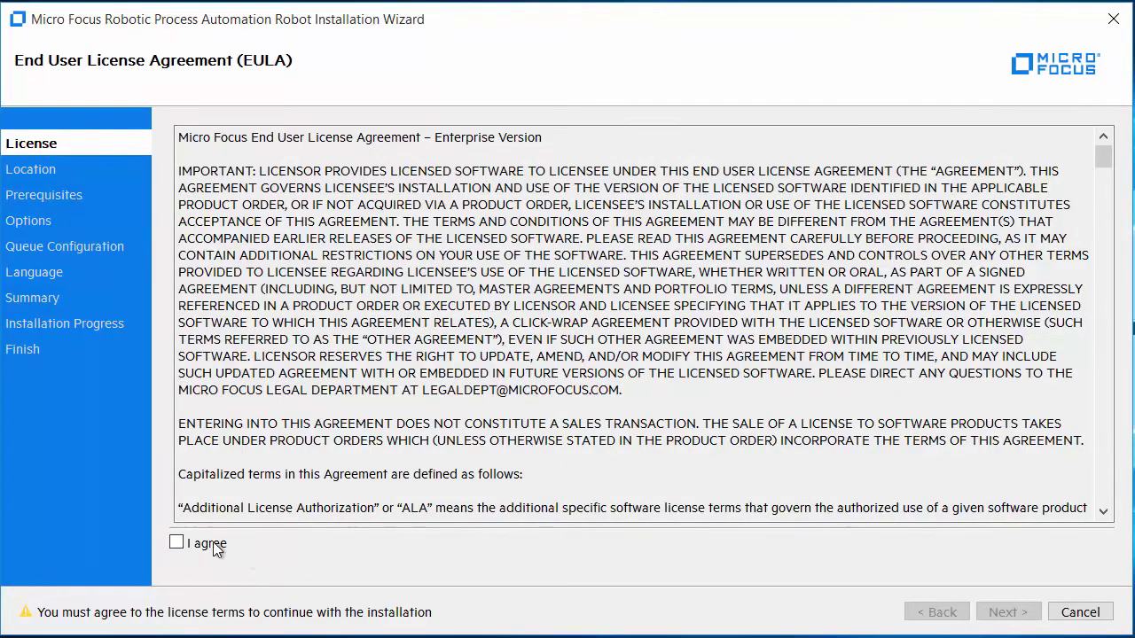
Accept the Robot licence, create its default folder, pass the Windows Updates check, keep default components
{"action": "left_click", "coordinate": [214, 547]}
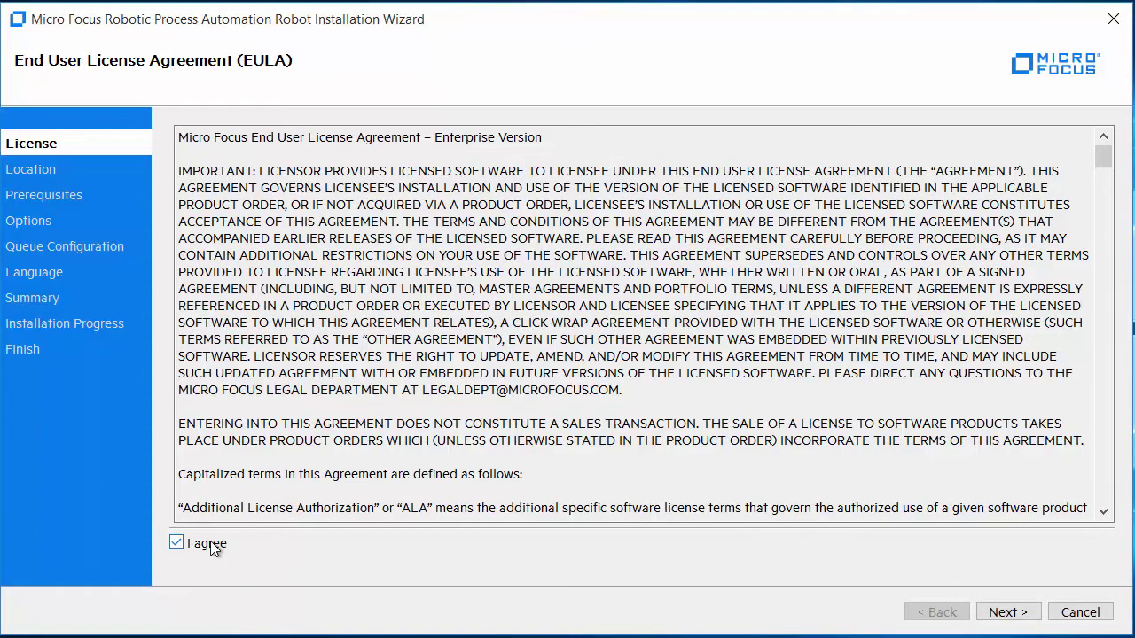
{"action": "left_click", "coordinate": [994, 619]}
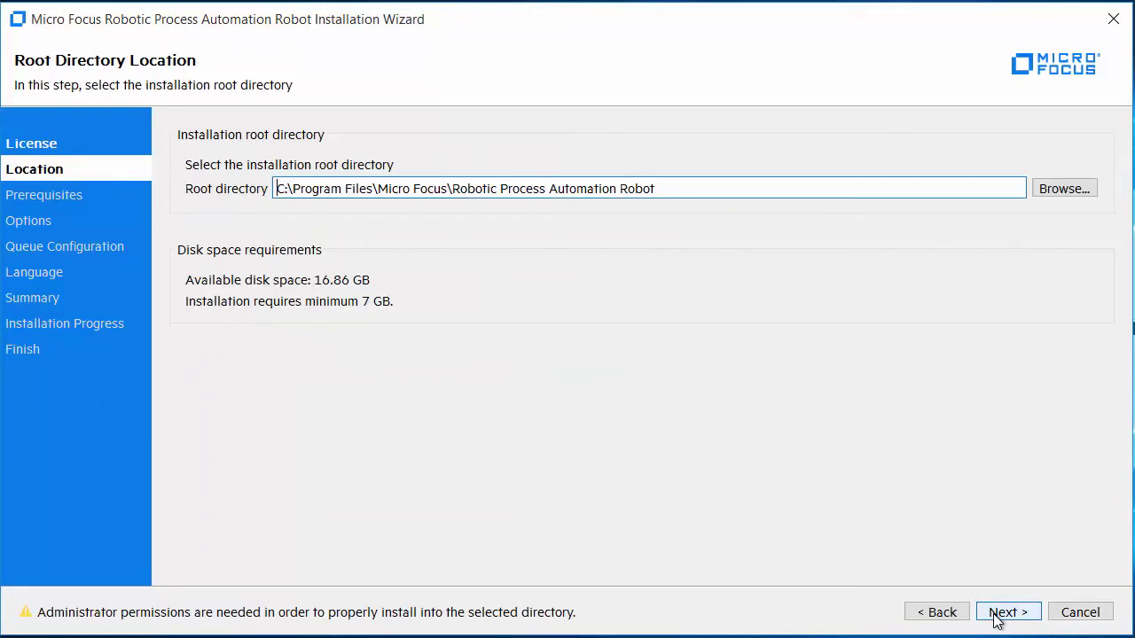
{"action": "left_click", "coordinate": [995, 613]}
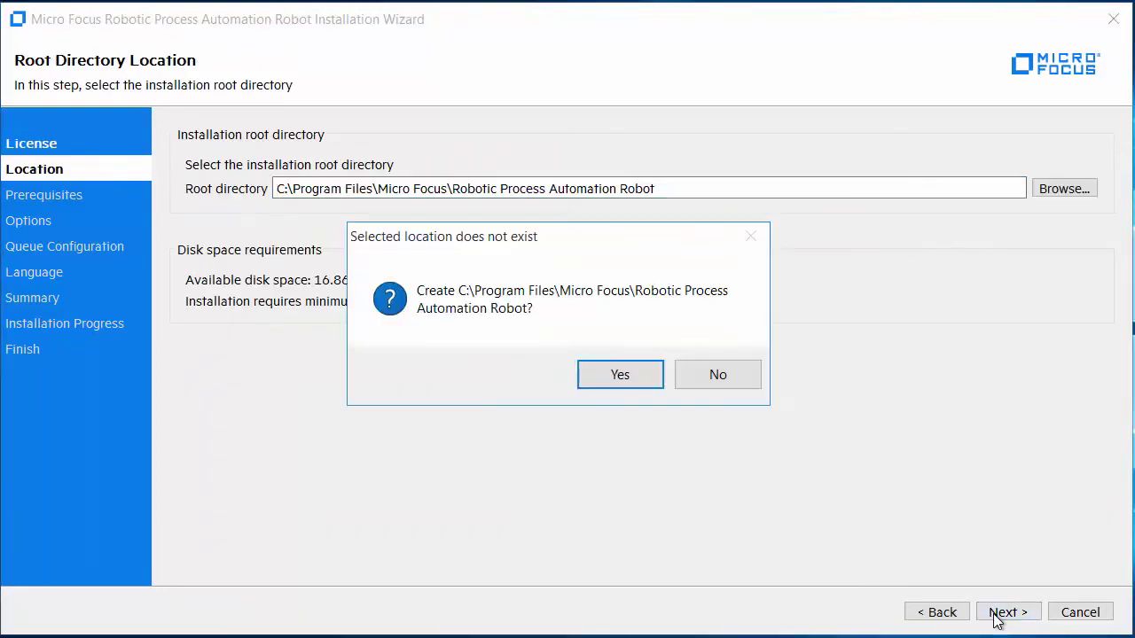
{"action": "left_click", "coordinate": [617, 376]}
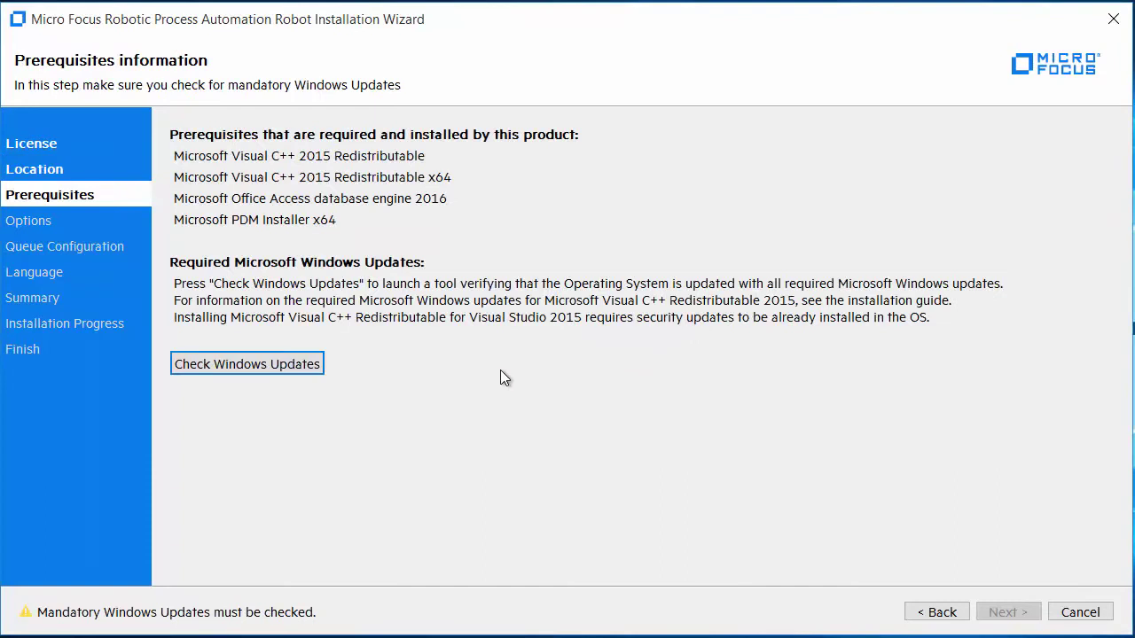
{"action": "left_click", "coordinate": [312, 370]}
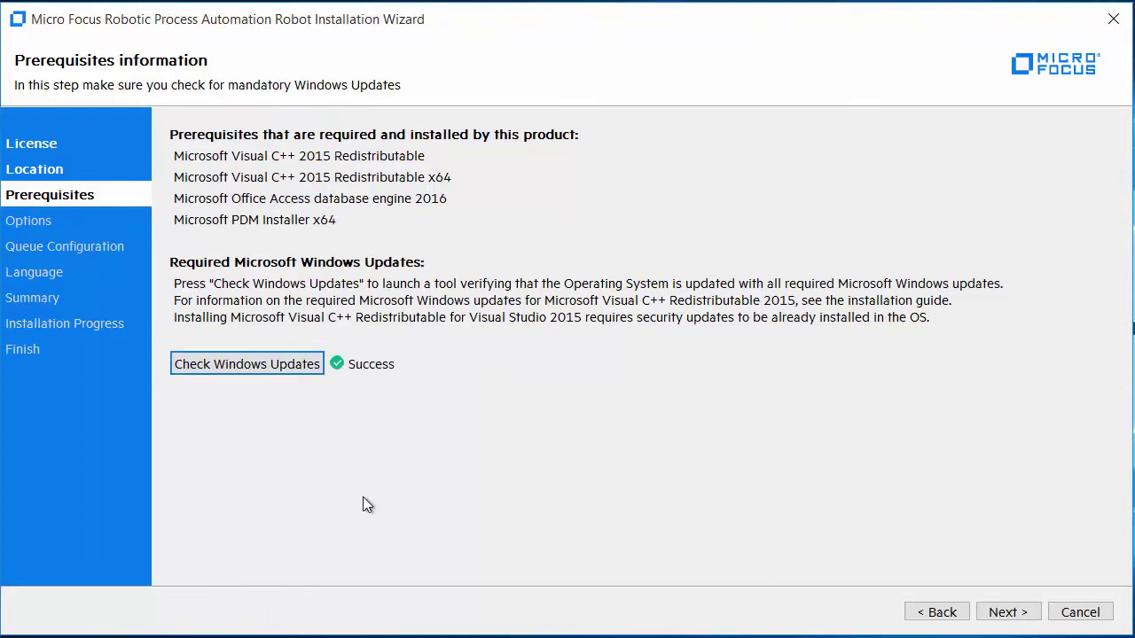
{"action": "left_click", "coordinate": [1011, 611]}
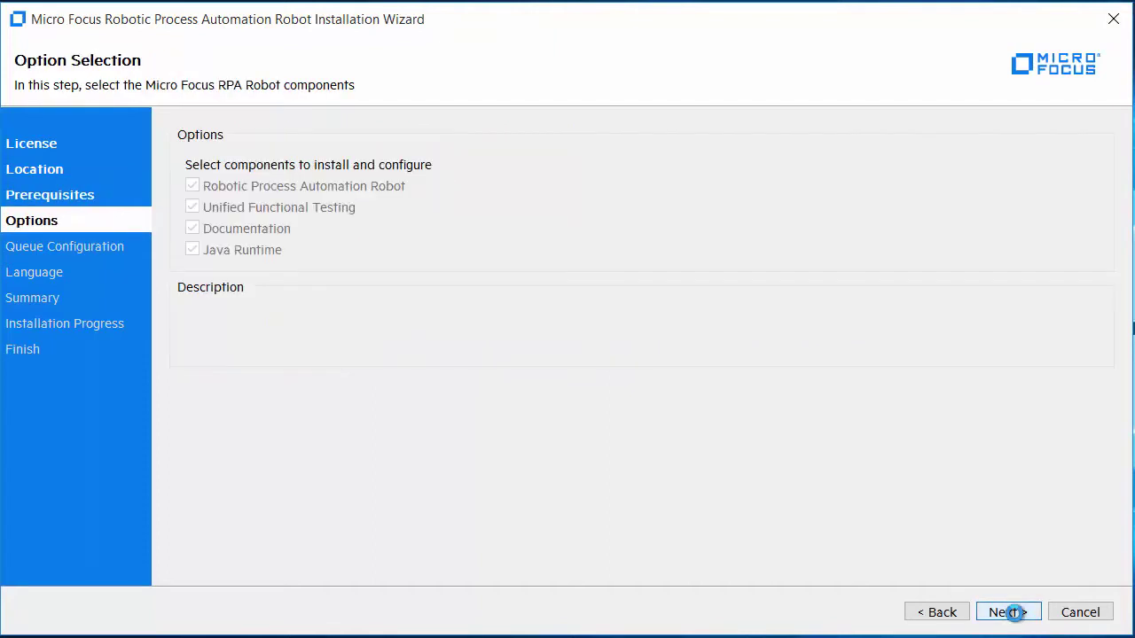
{"action": "left_click", "coordinate": [1011, 612]}
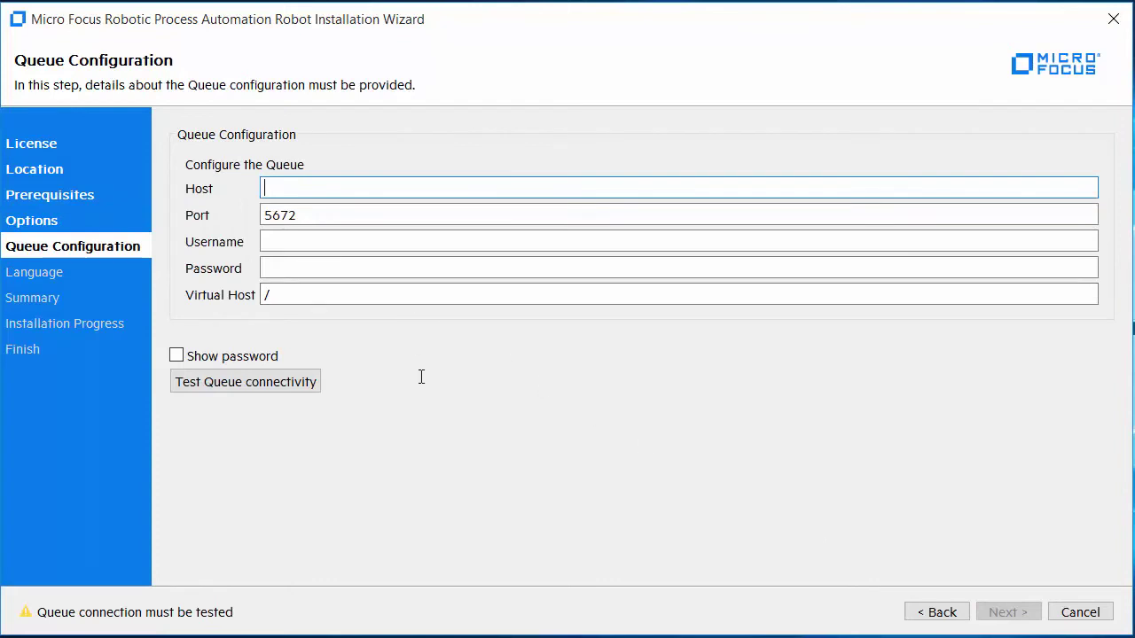
Set Robot queue host rpa.microfocus.com, user rpa_user, its password, virtual host rpa_vhost; test, keep English
{"action": "type", "text": "rpa"}
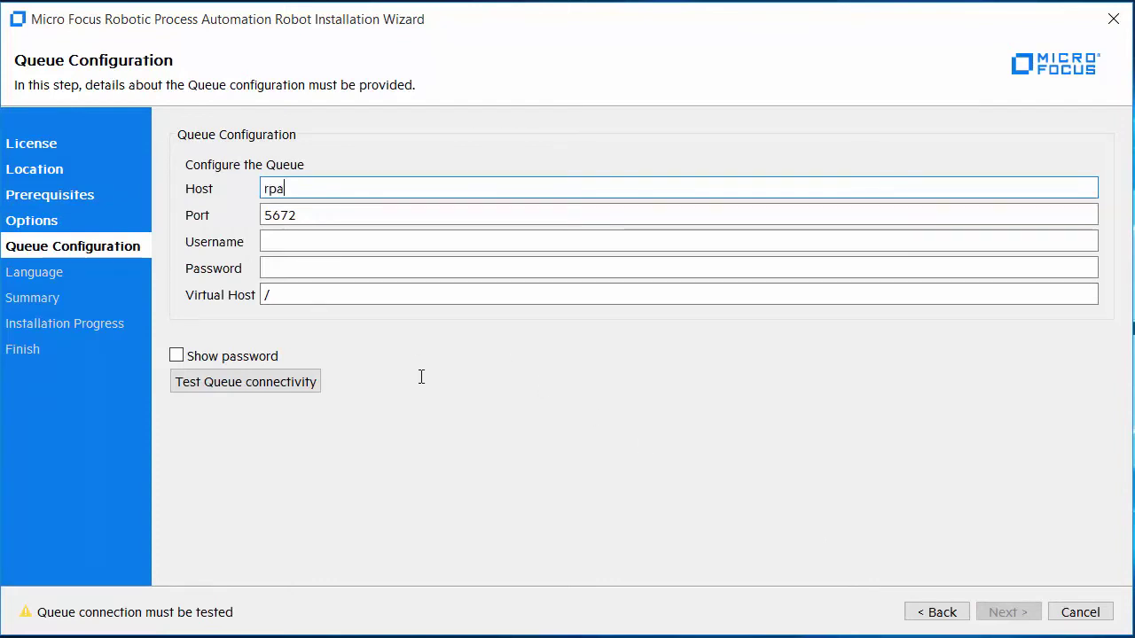
{"action": "type", "text": ".microfo"}
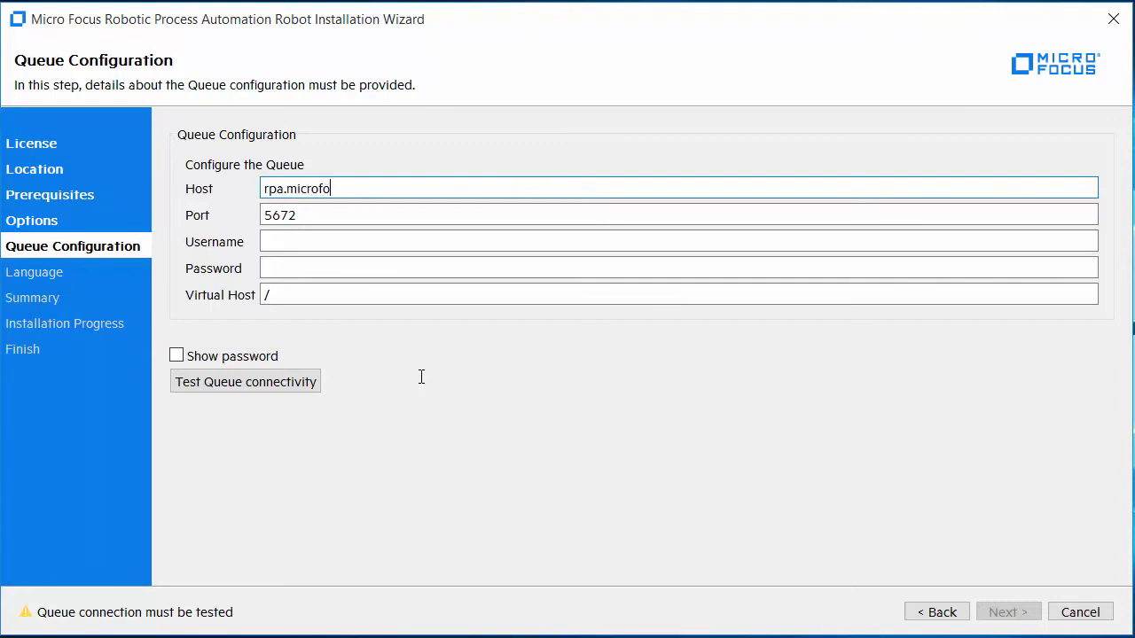
{"action": "type", "text": "cus.com"}
{"action": "key", "text": "Tab"}
{"action": "key", "text": "Tab"}
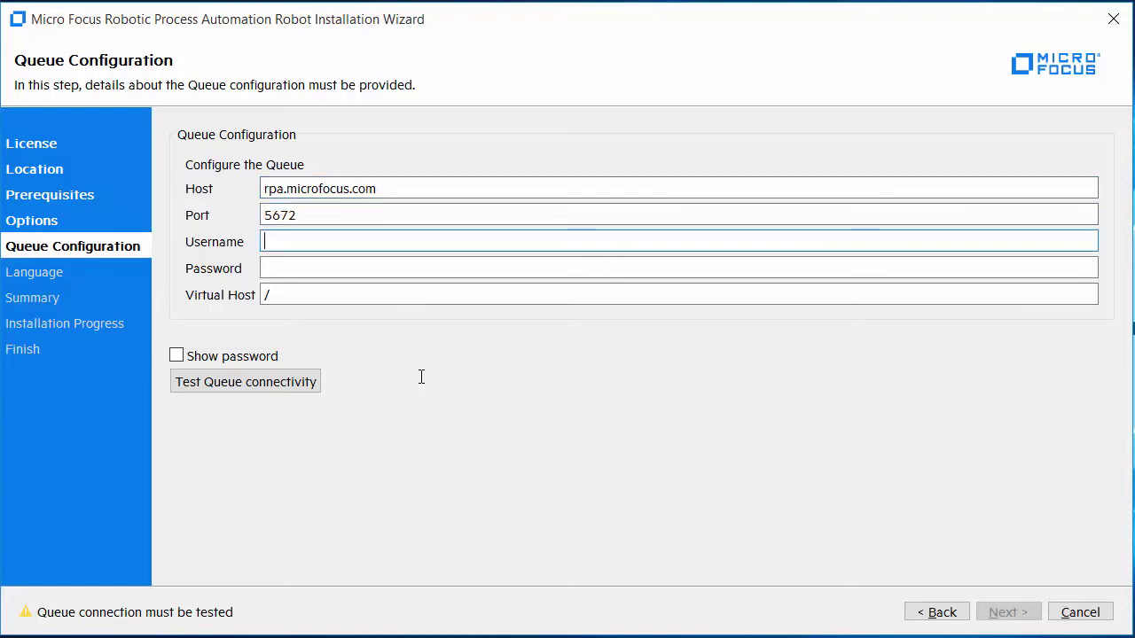
{"action": "type", "text": "rpa_user"}
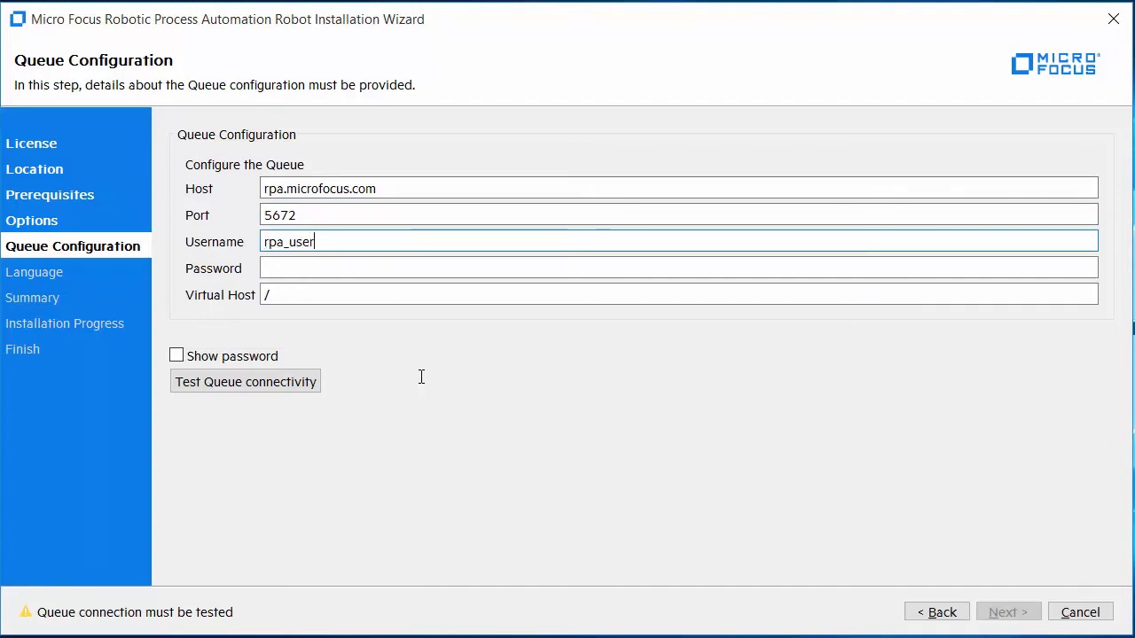
{"action": "key", "text": "Tab"}
{"action": "type", "text": "rpa_pwd"}
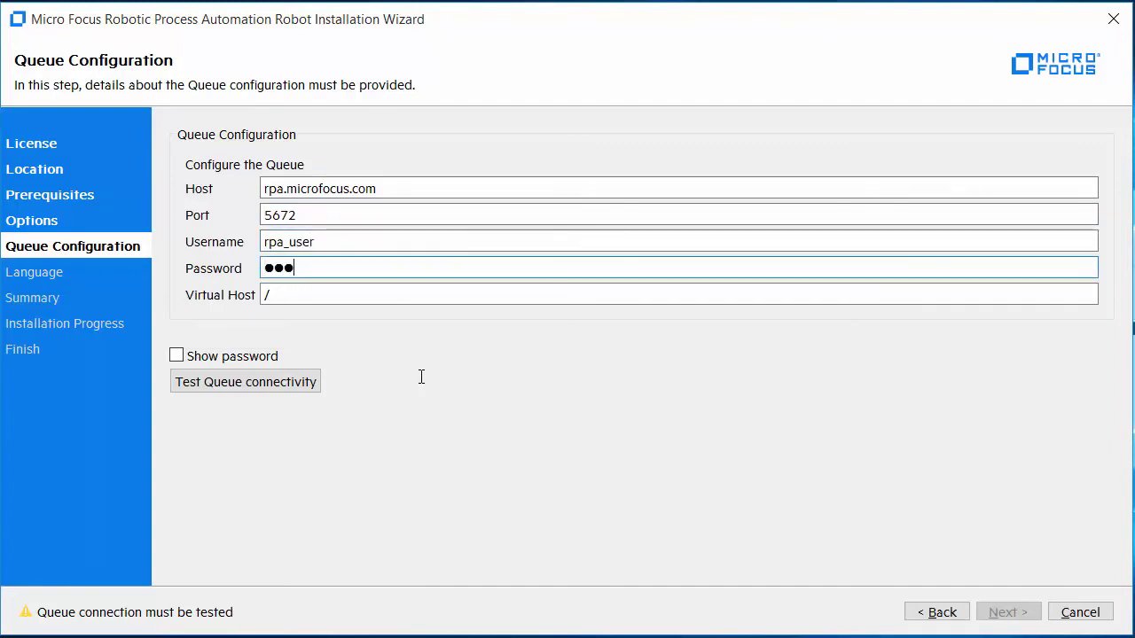
{"action": "type", "text": "12"}
{"action": "key", "text": "Tab"}
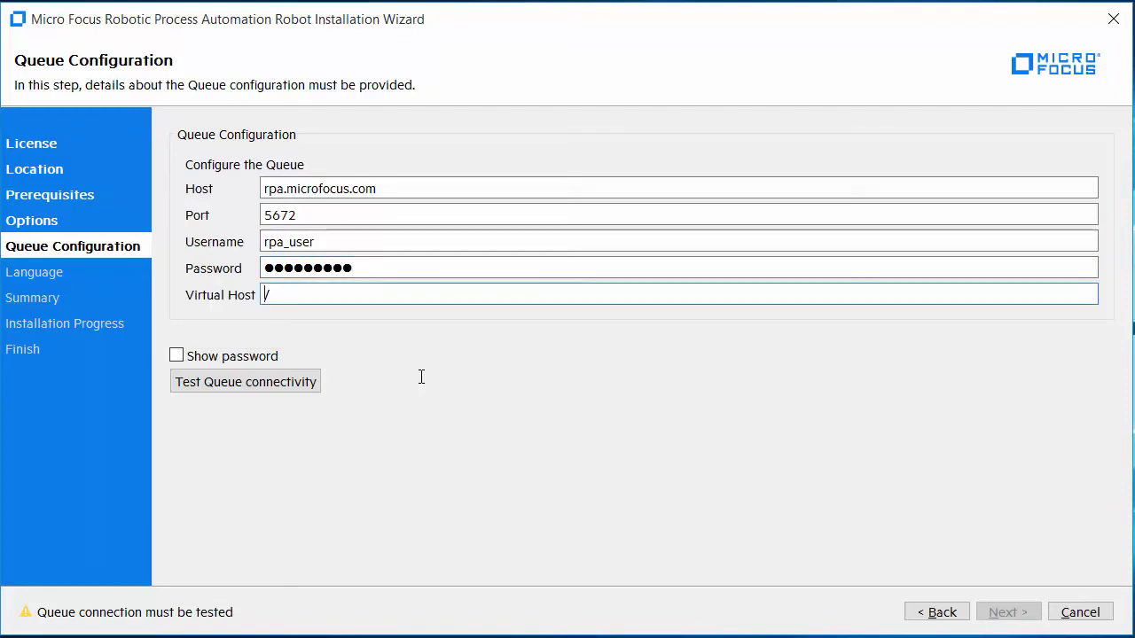
{"action": "key", "text": "BackSpace"}
{"action": "type", "text": "rpa_vh"}
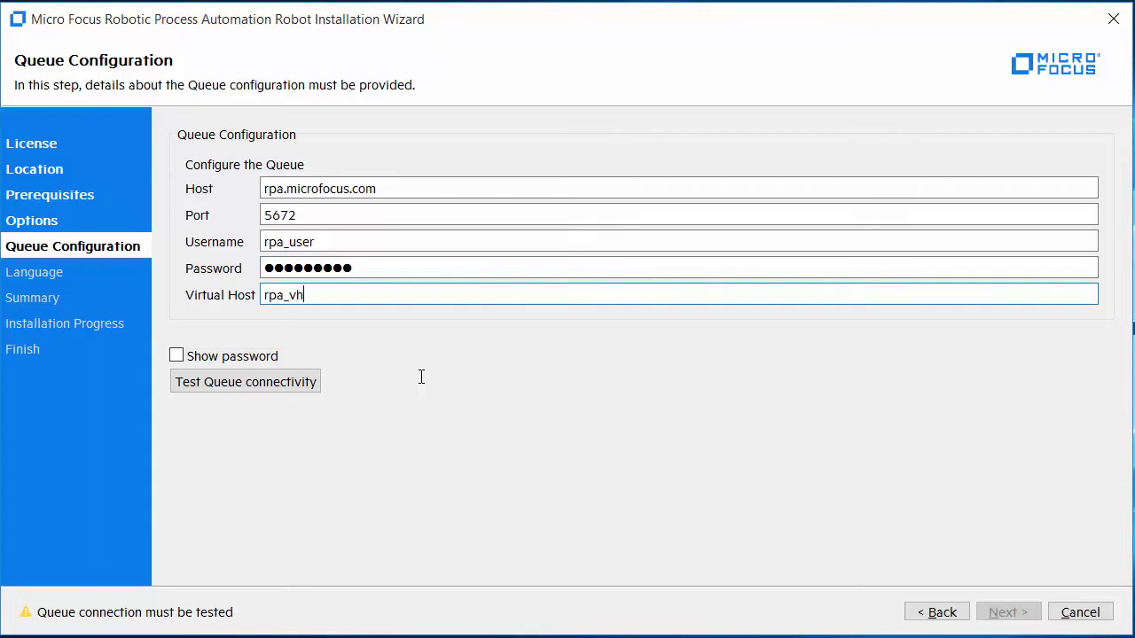
{"action": "type", "text": "ost"}
{"action": "left_click", "coordinate": [187, 386]}
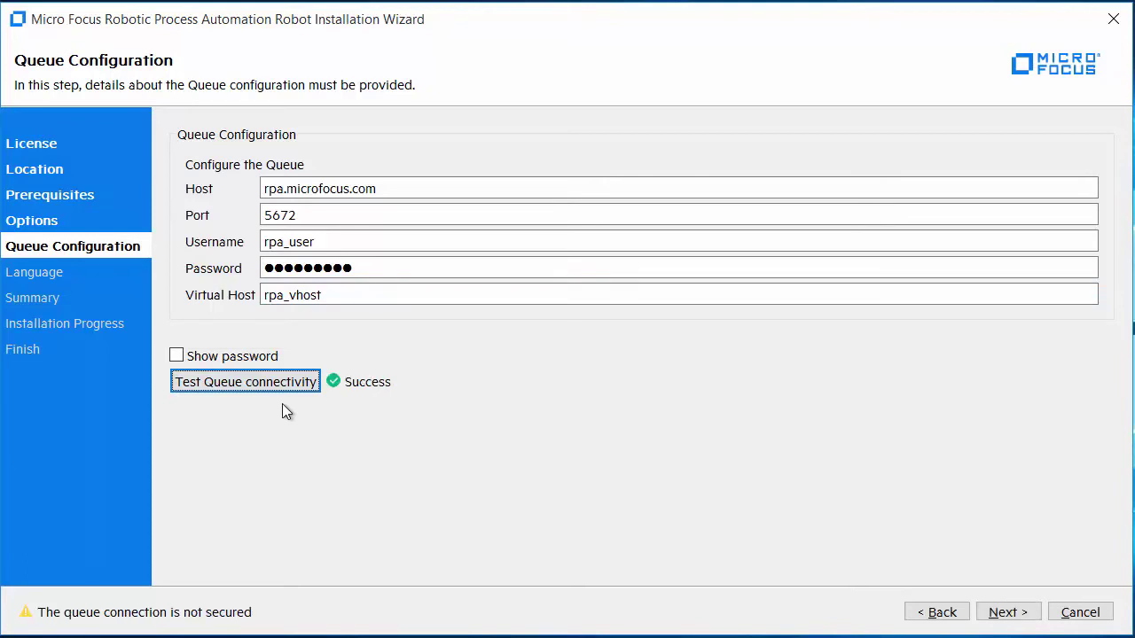
{"action": "left_click", "coordinate": [1002, 613]}
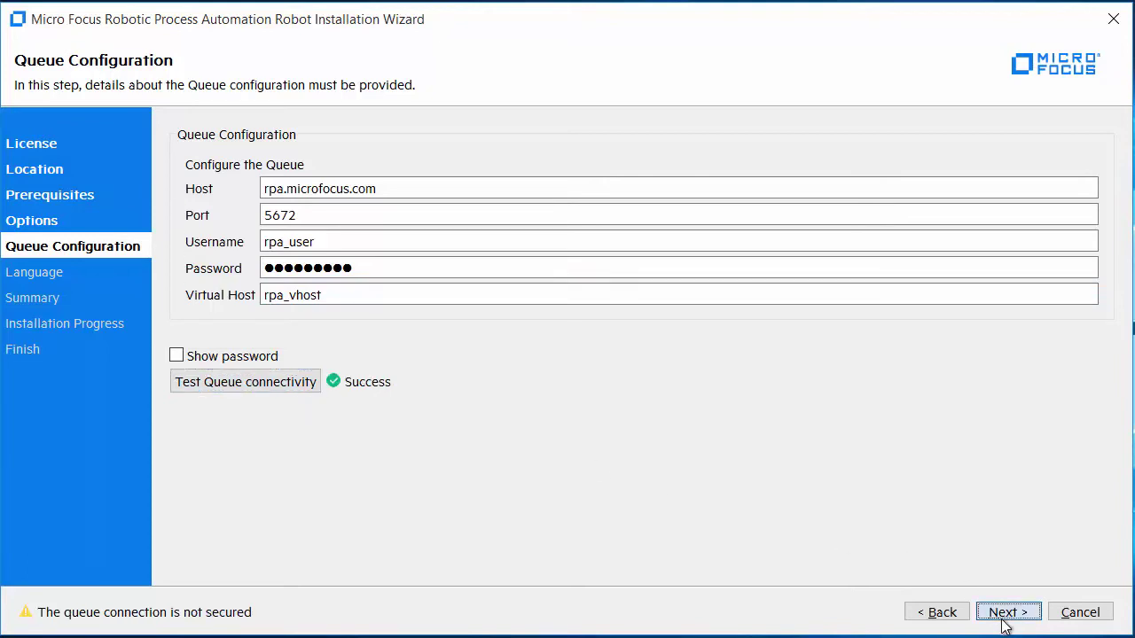
{"action": "left_click", "coordinate": [1002, 611]}
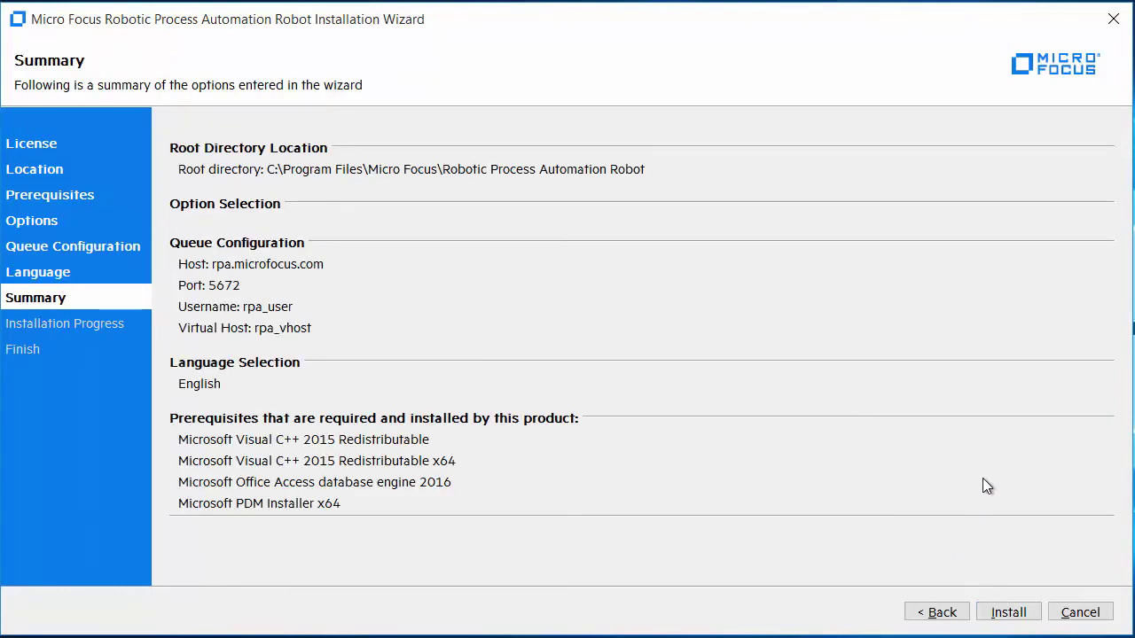
{"action": "left_click", "coordinate": [1007, 612]}
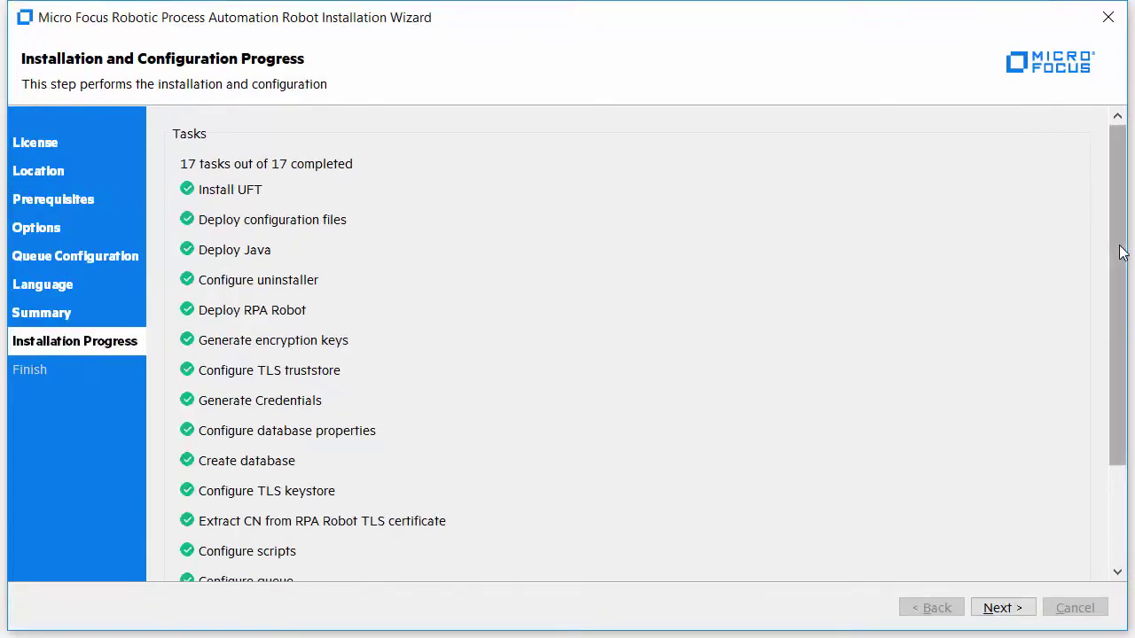
{"action": "left_click_drag", "start_coordinate": [1116, 251], "coordinate": [1106, 372]}
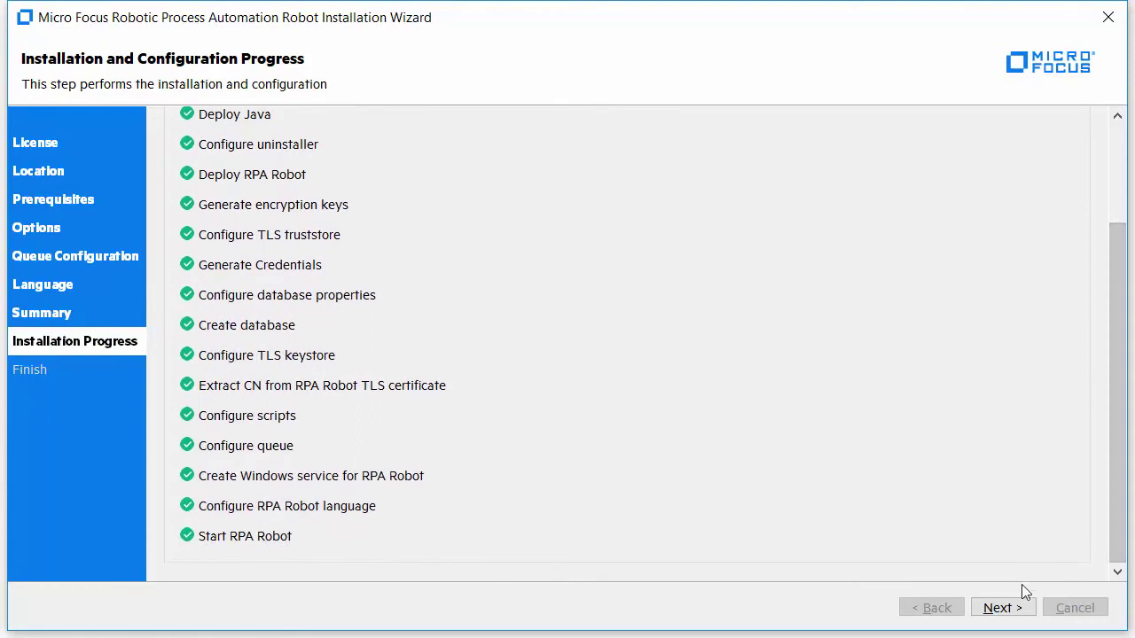
{"action": "left_click", "coordinate": [1005, 614]}
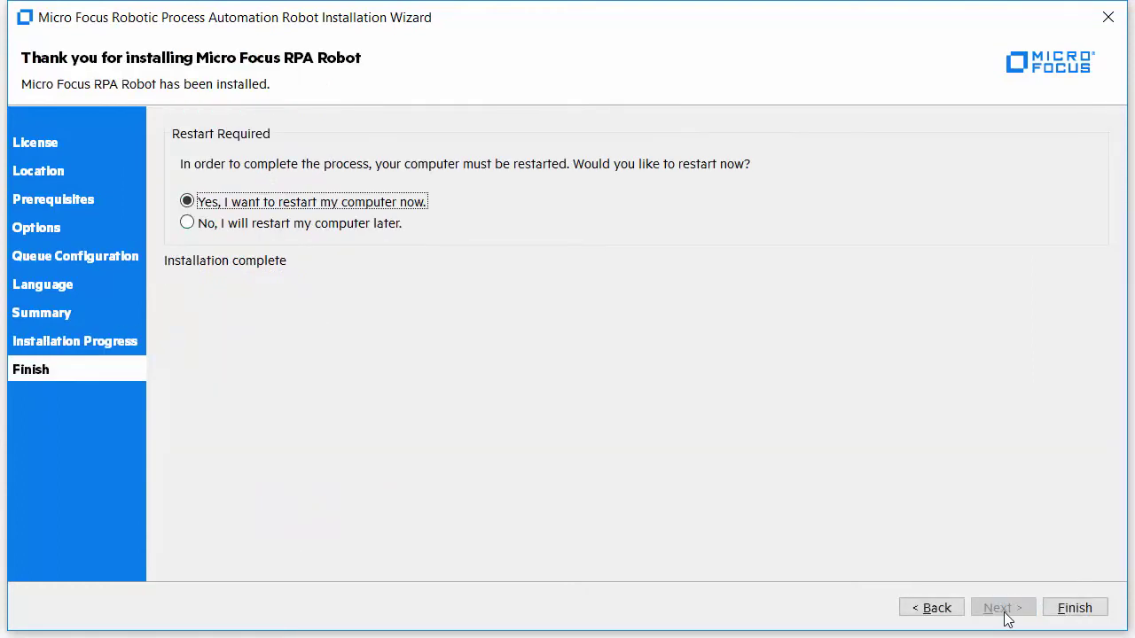
{"action": "left_click", "coordinate": [316, 233]}
{"action": "left_click", "coordinate": [1068, 612]}
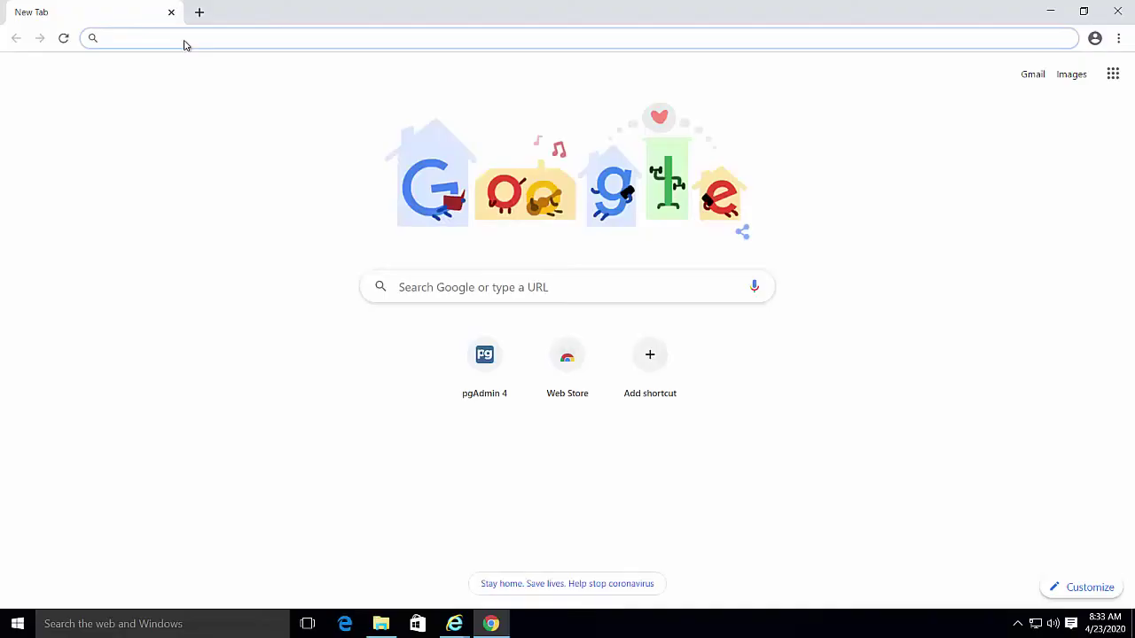
{"action": "type", "text": "https"}
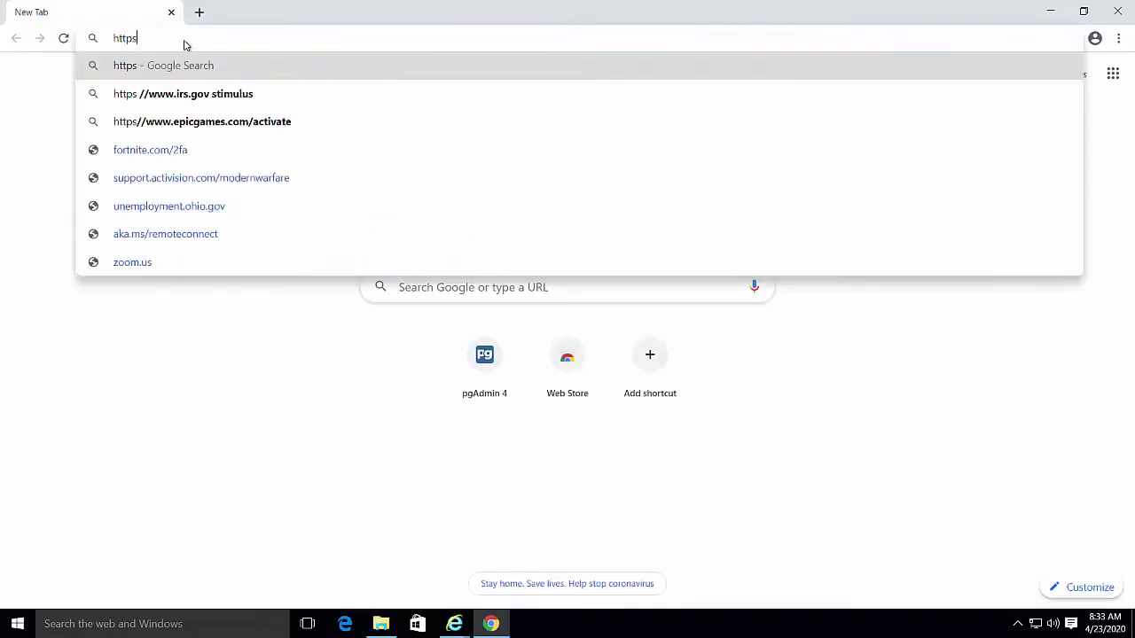
{"action": "type", "text": "://"}
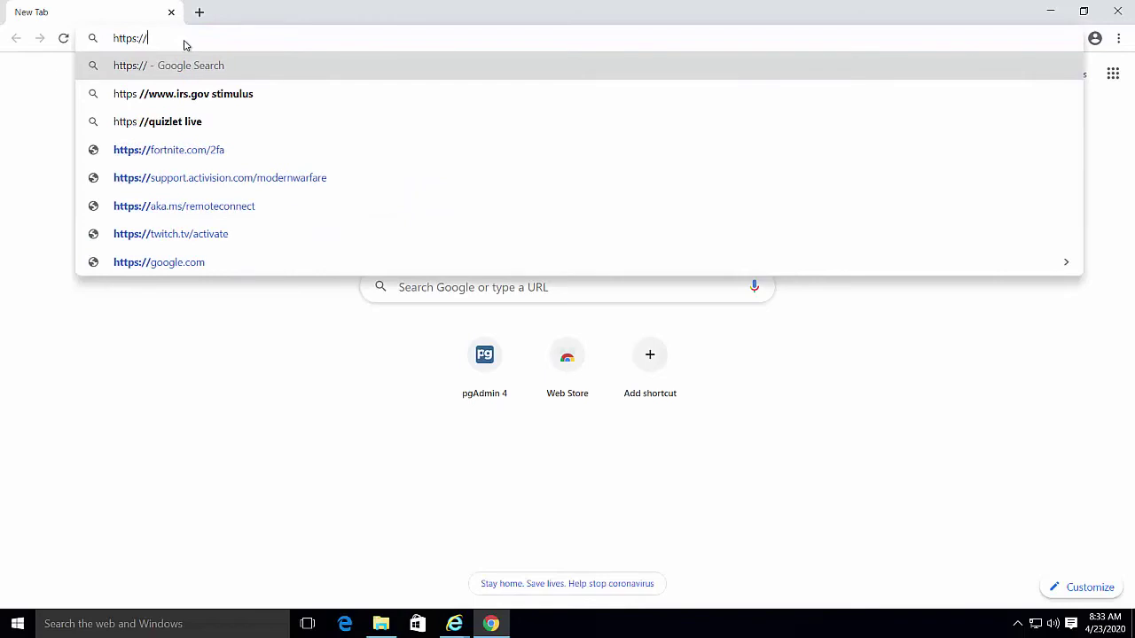
{"action": "type", "text": "rpa"}
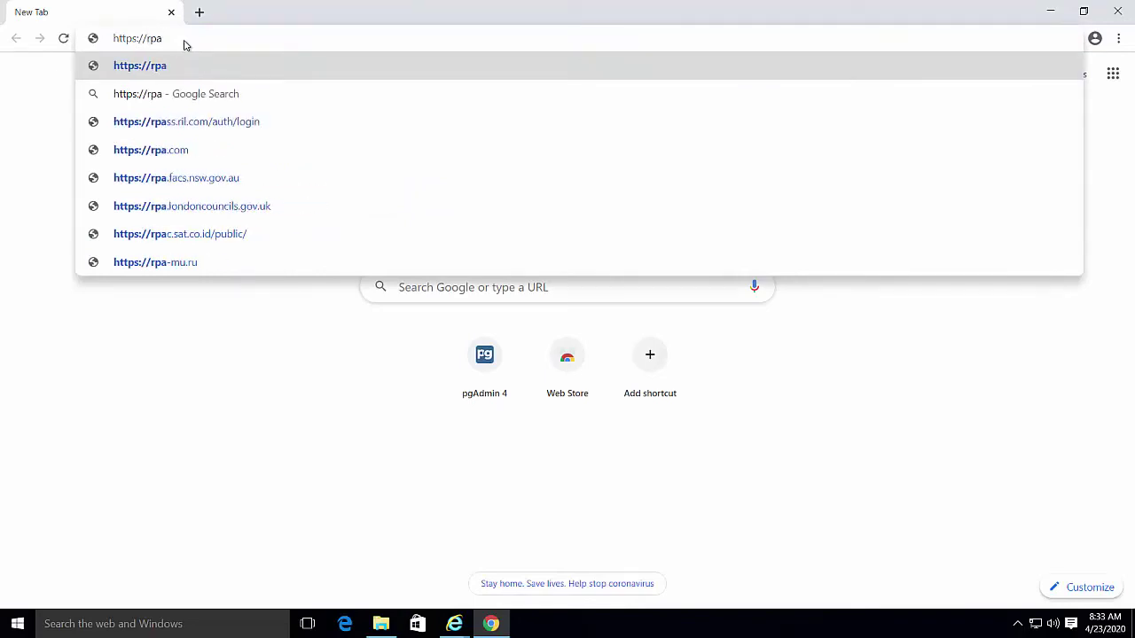
{"action": "type", "text": ".microfocus"}
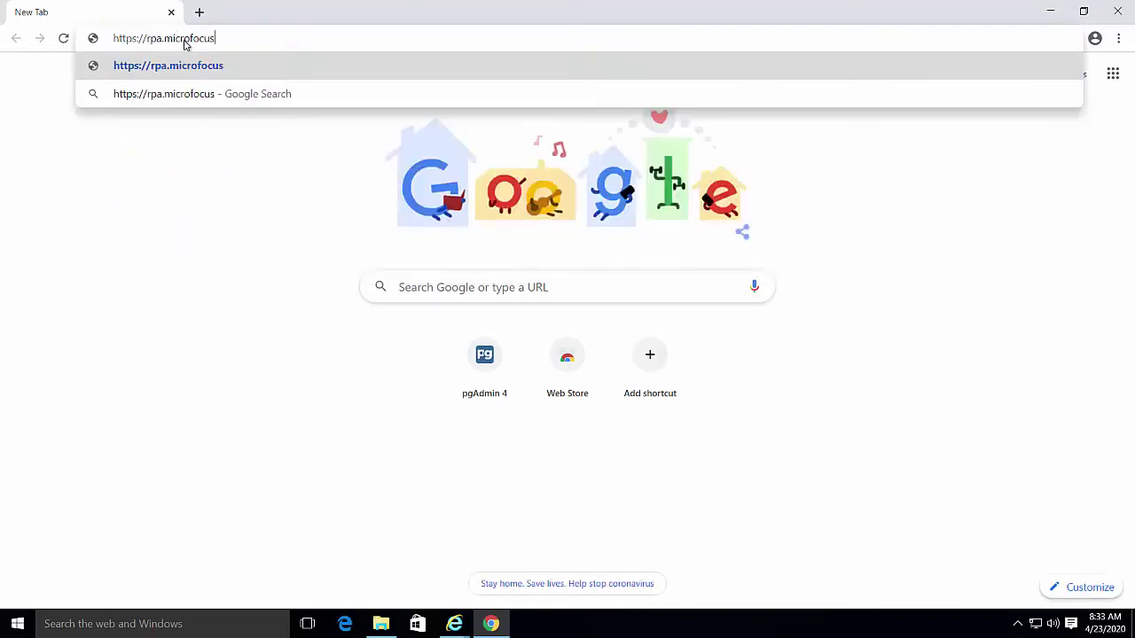
{"action": "type", "text": ".com:8"}
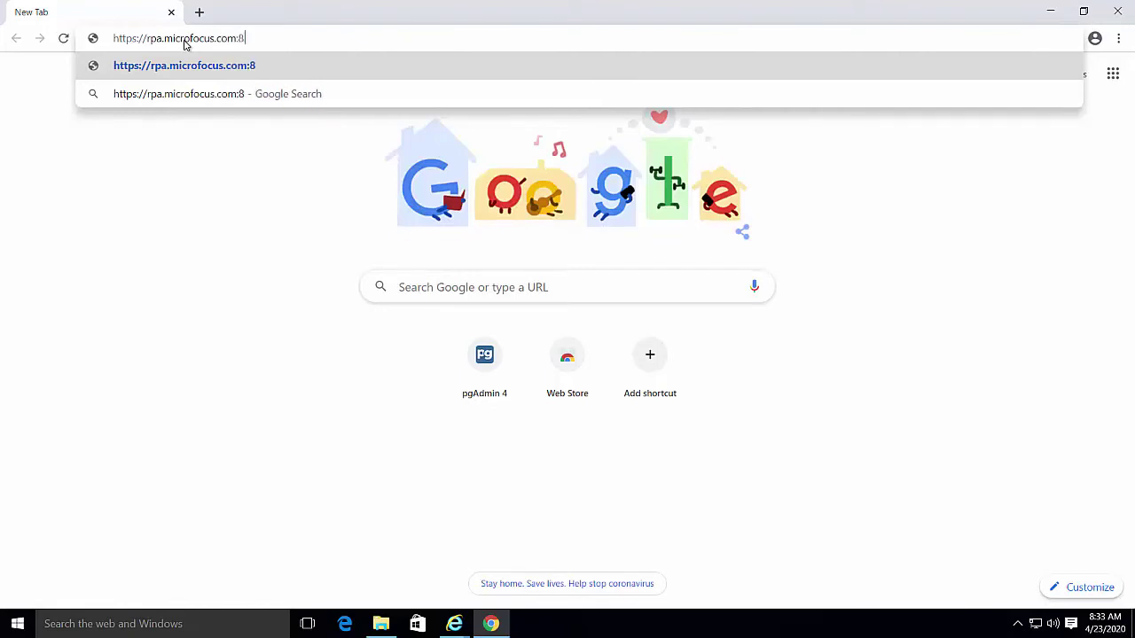
{"action": "type", "text": "443"}
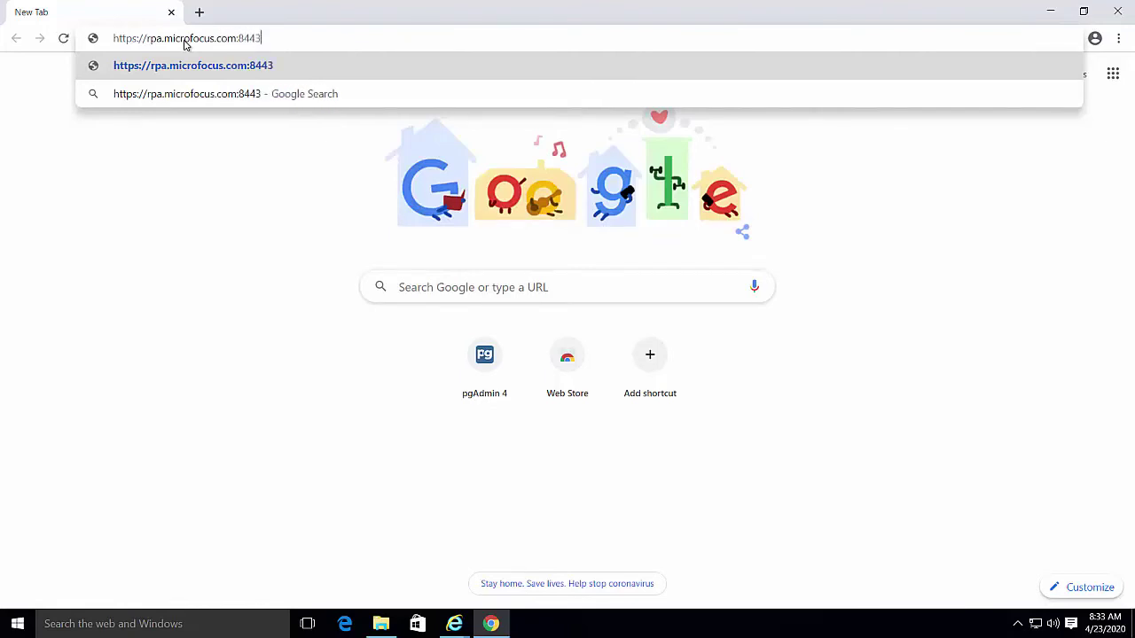
{"action": "type", "text": "/oo"}
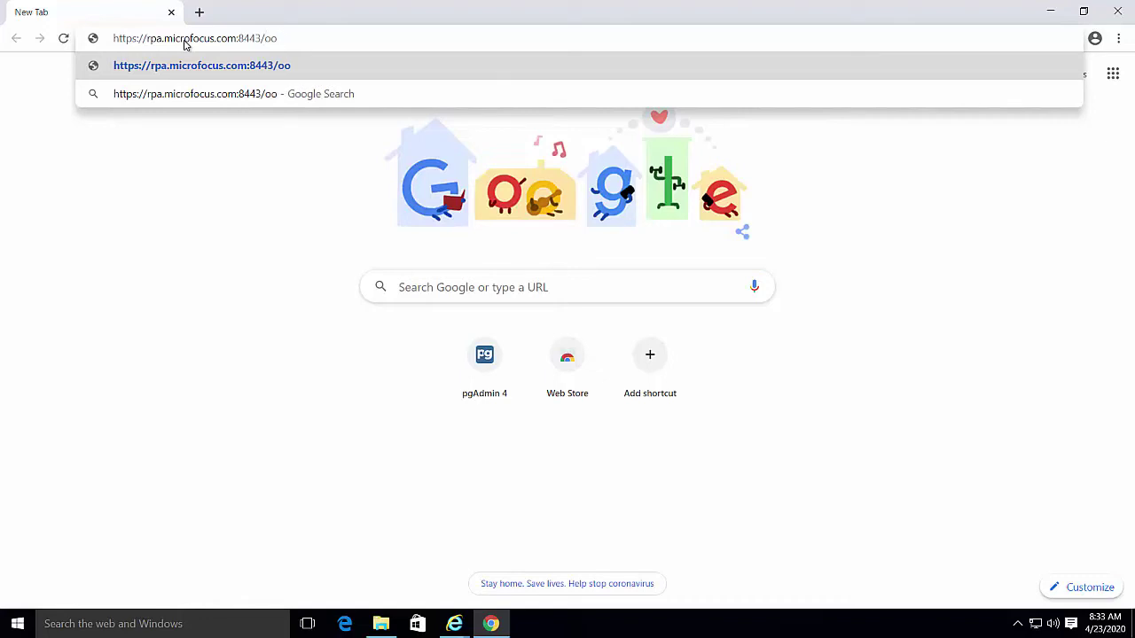
Load rpa.microfocus.com:8443/oo and proceed past the untrusted certificate warning
{"action": "key", "text": "Return"}
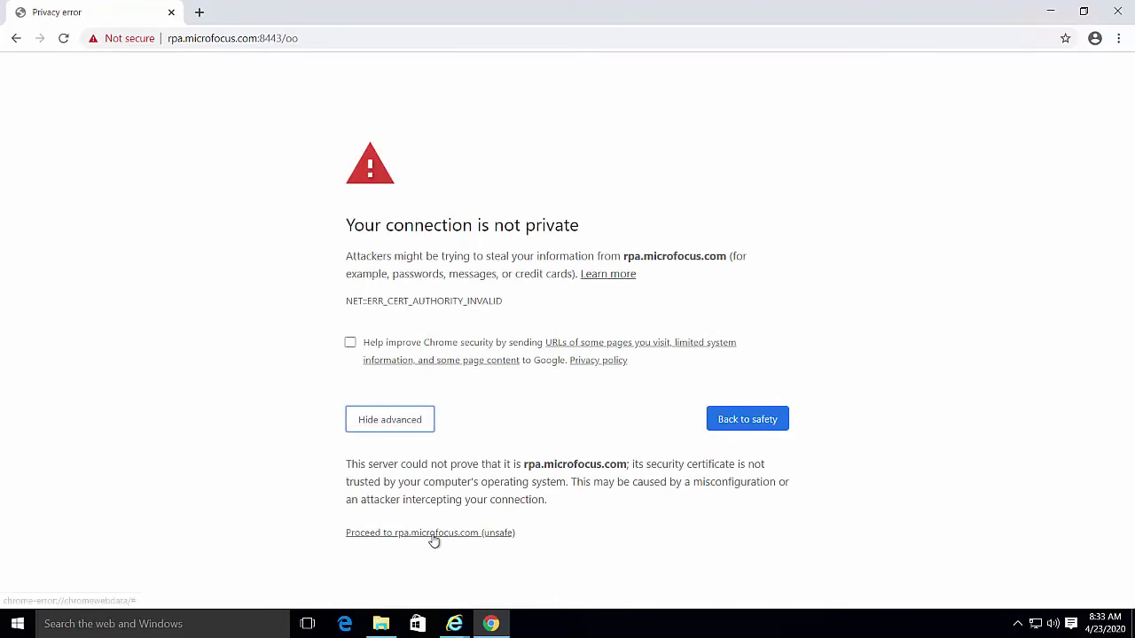
{"action": "left_click", "coordinate": [432, 534]}
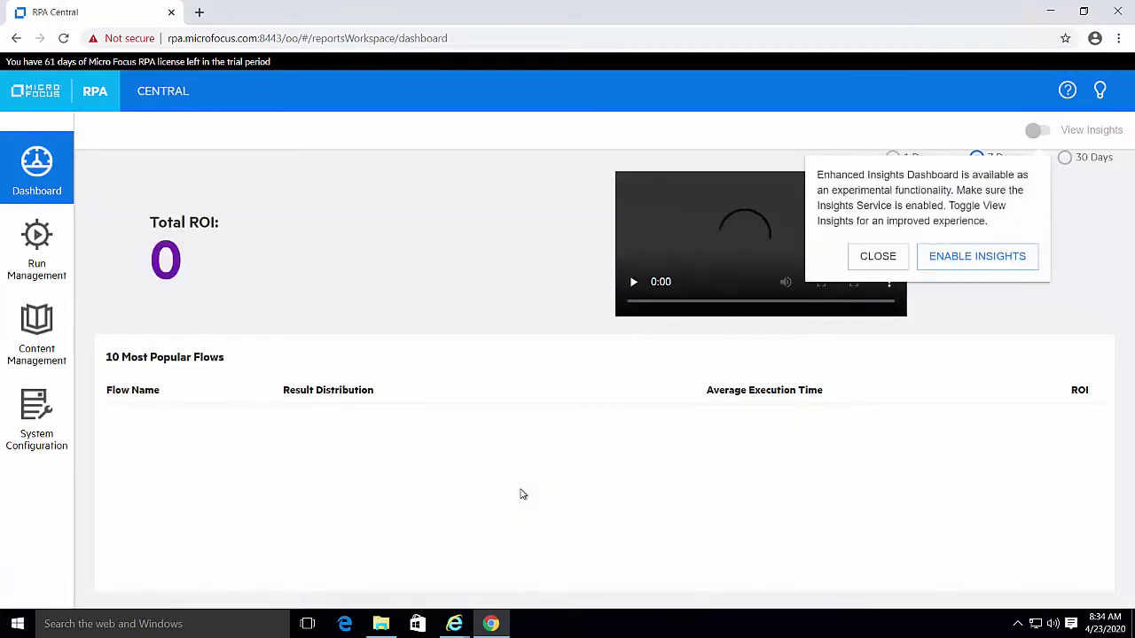
Dismiss the Enhanced Insights notice and go to System Configuration's Internal Users list
{"action": "left_click", "coordinate": [872, 265]}
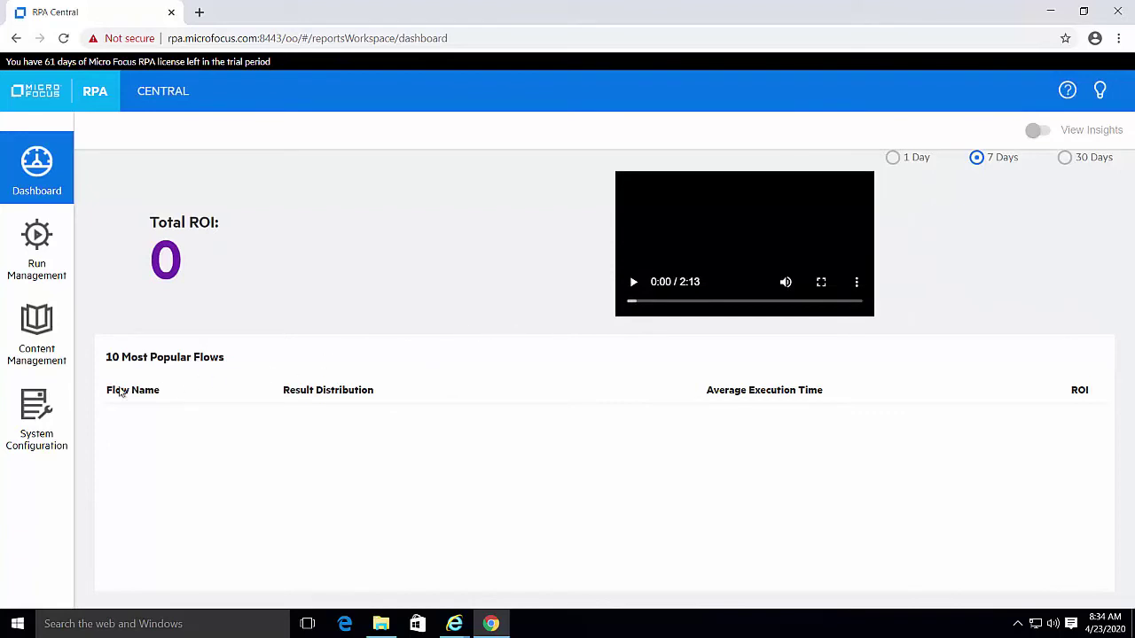
{"action": "left_click", "coordinate": [38, 403]}
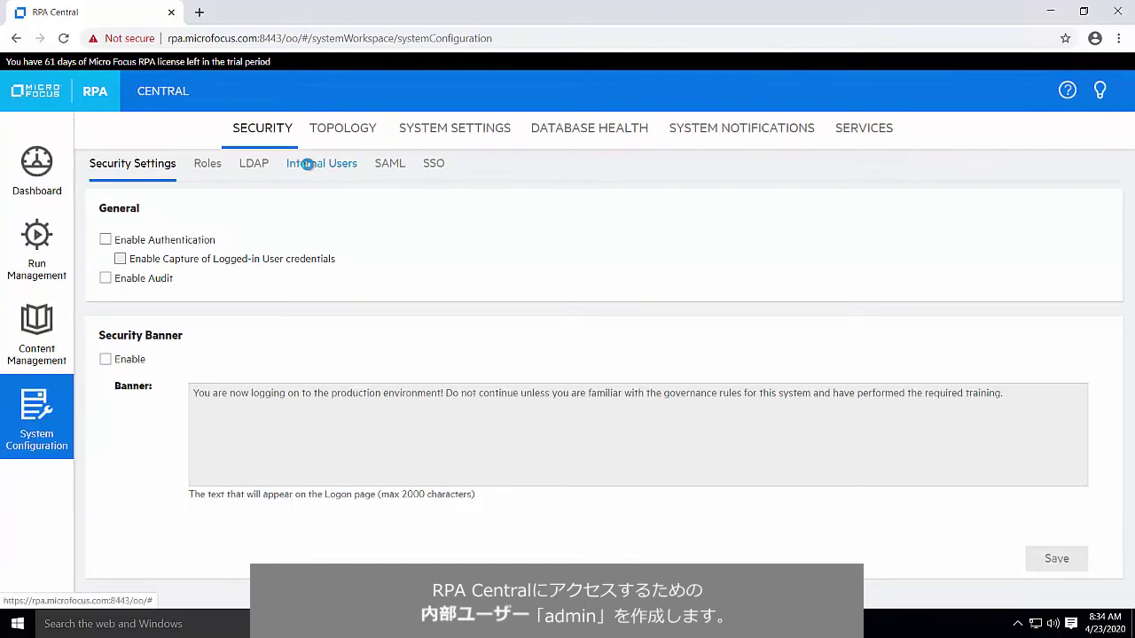
{"action": "left_click", "coordinate": [306, 165]}
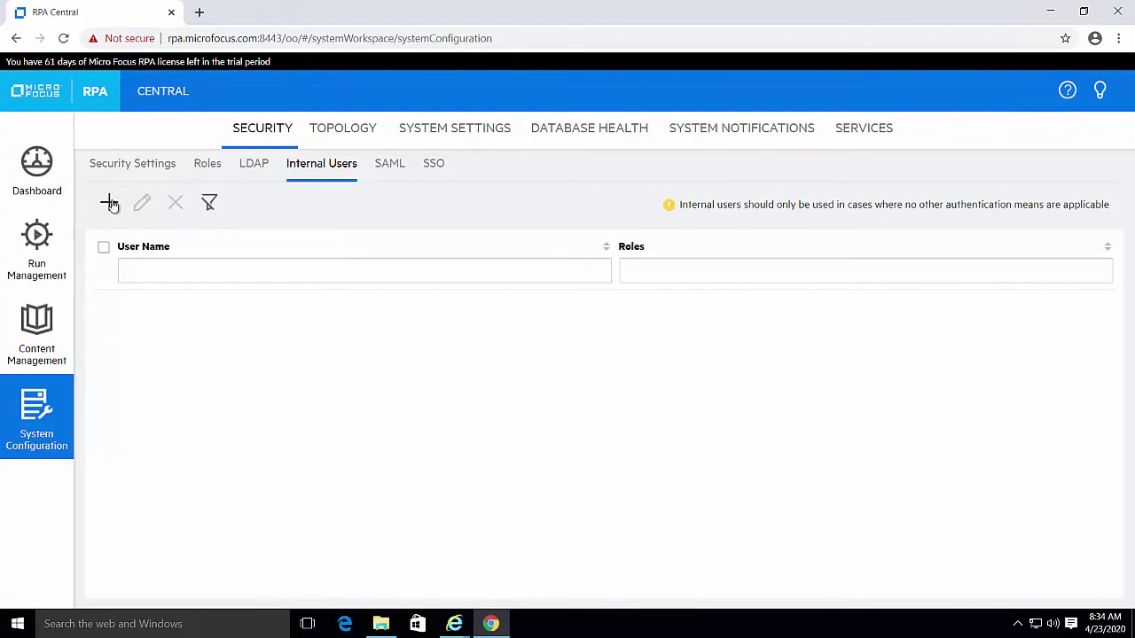
Create internal user admin with a confirmed password and the ADMINISTRATOR role, then open Security Settings
{"action": "left_click", "coordinate": [110, 203]}
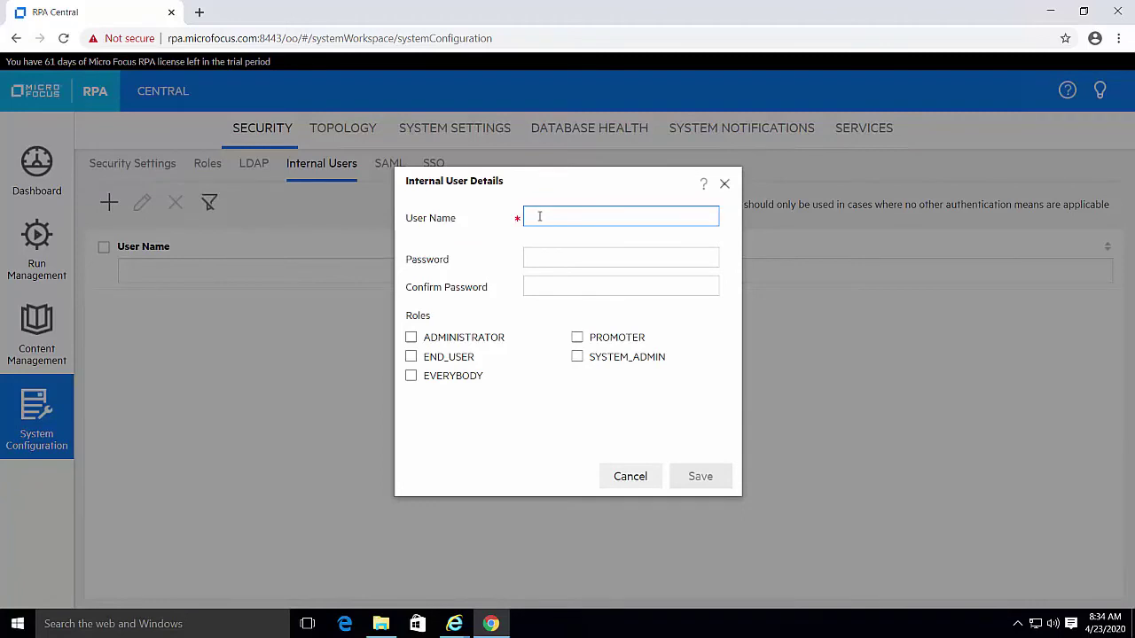
{"action": "type", "text": "admin"}
{"action": "key", "text": "Tab"}
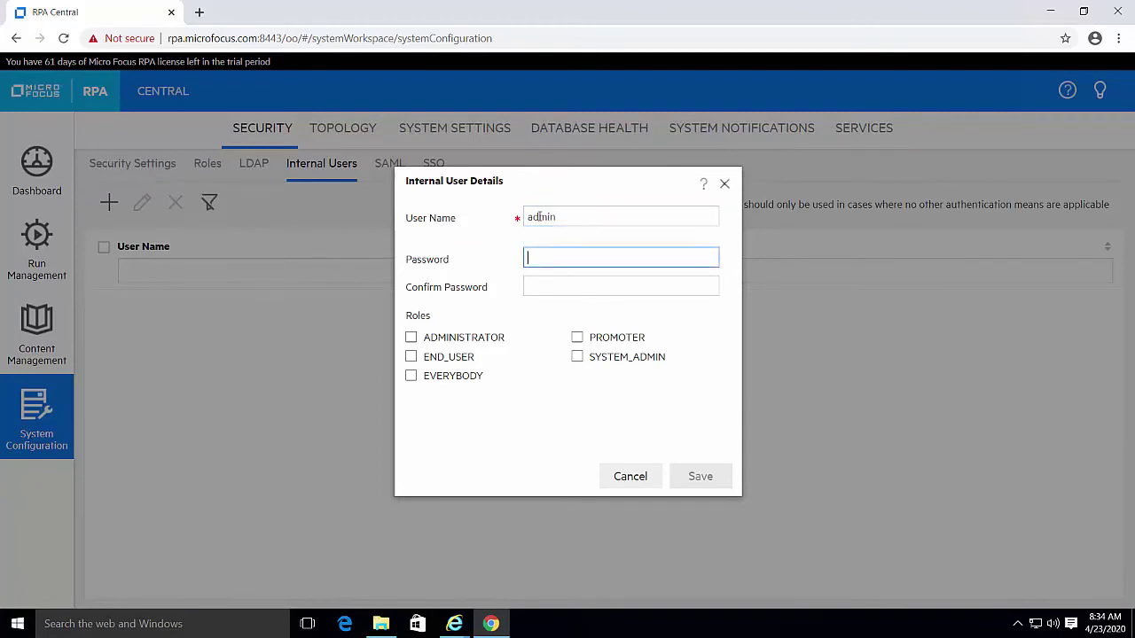
{"action": "type", "text": "••••••"}
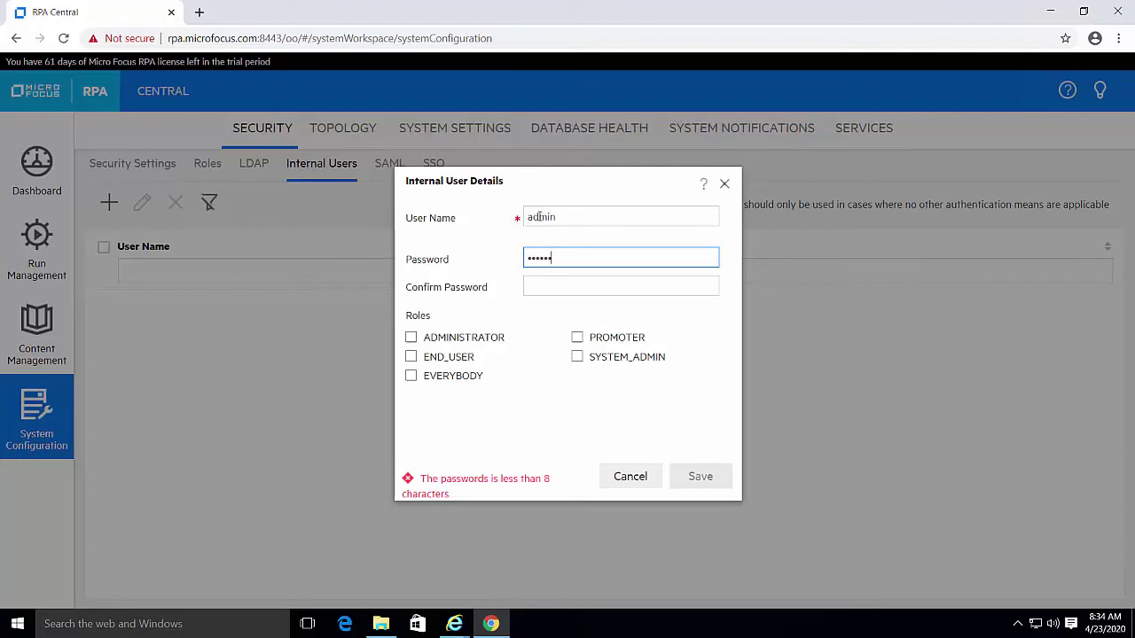
{"action": "type", "text": "•••"}
{"action": "key", "text": "Tab"}
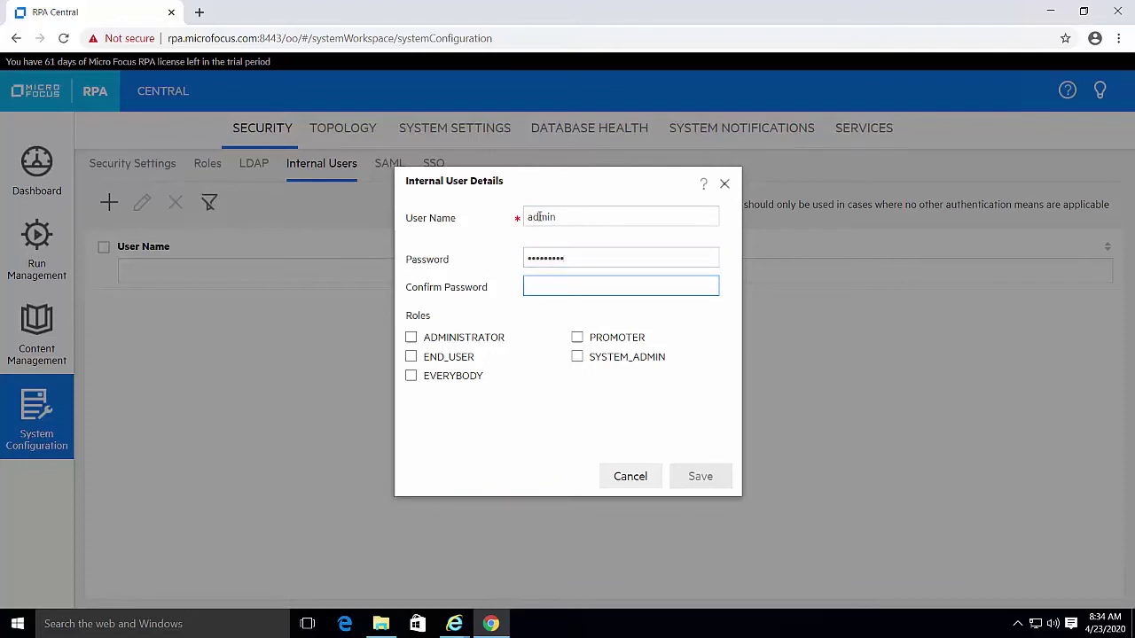
{"action": "type", "text": "•••"}
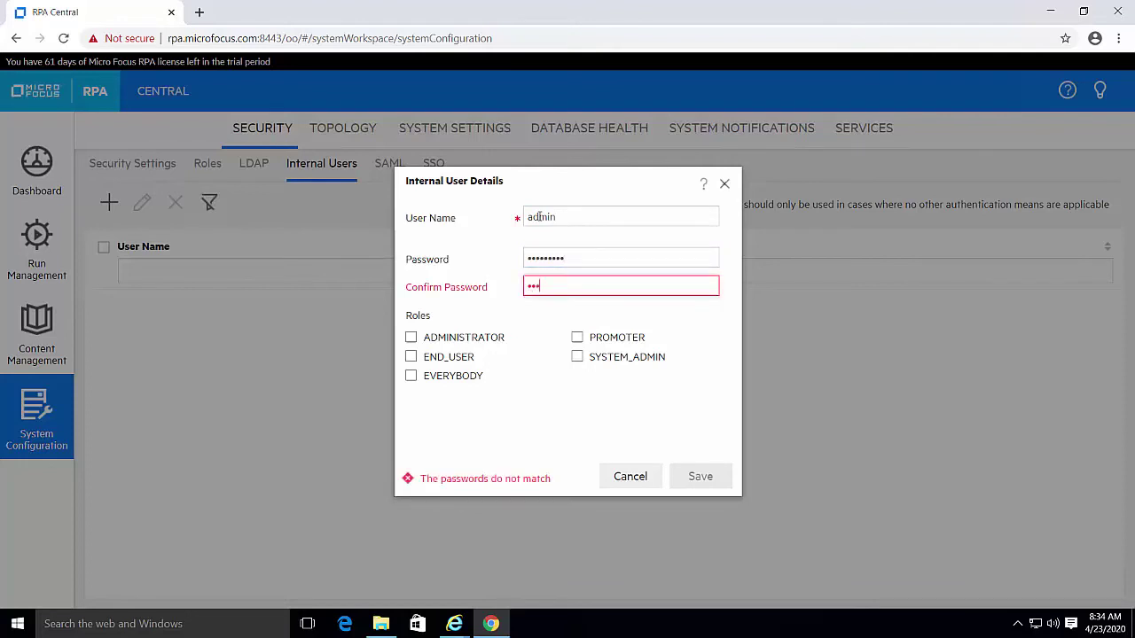
{"action": "type", "text": "••••••"}
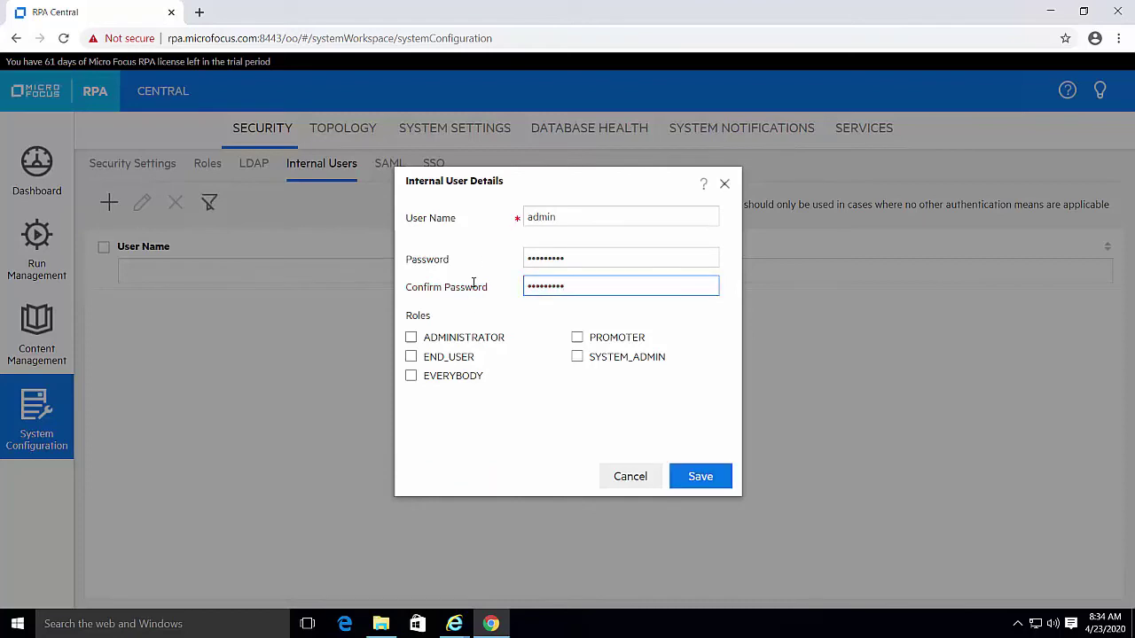
{"action": "left_click", "coordinate": [411, 339]}
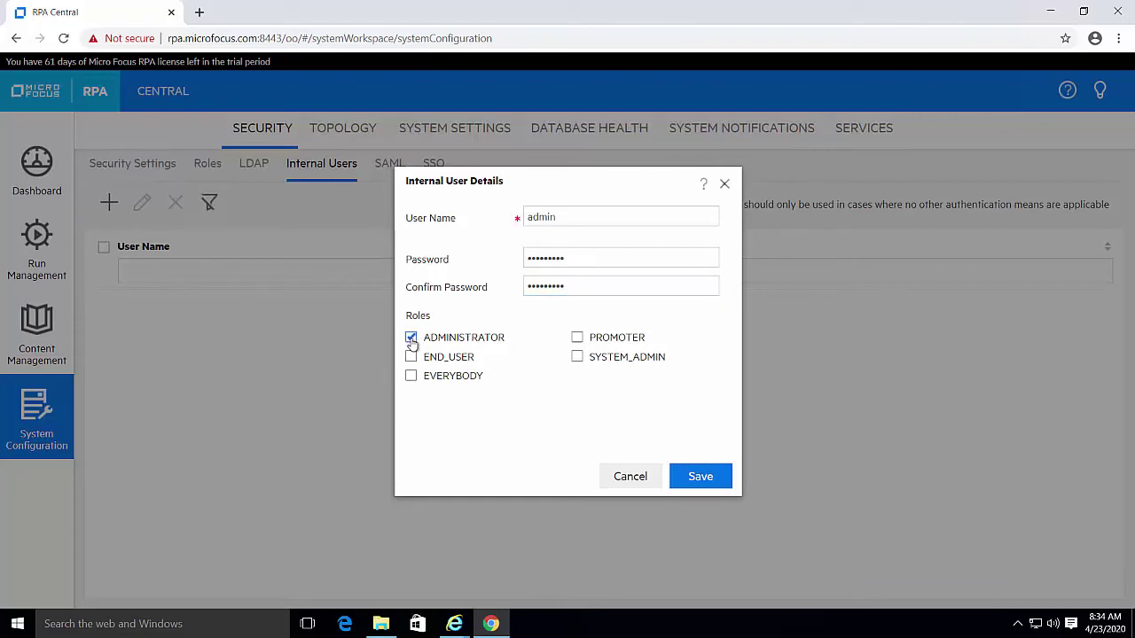
{"action": "left_click", "coordinate": [702, 482]}
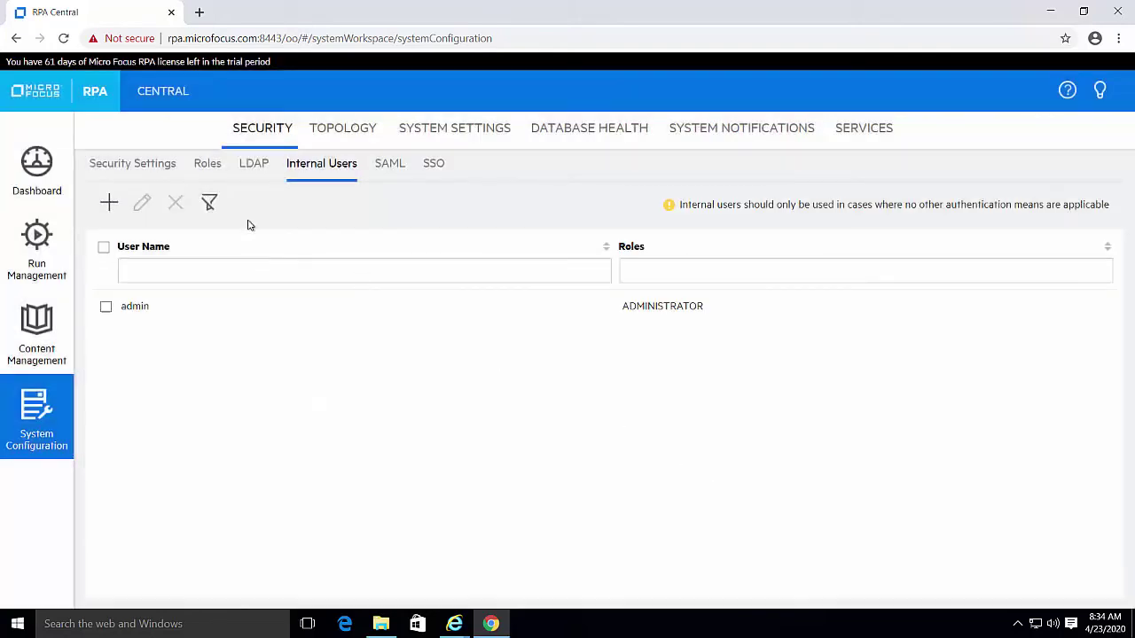
{"action": "left_click", "coordinate": [116, 169]}
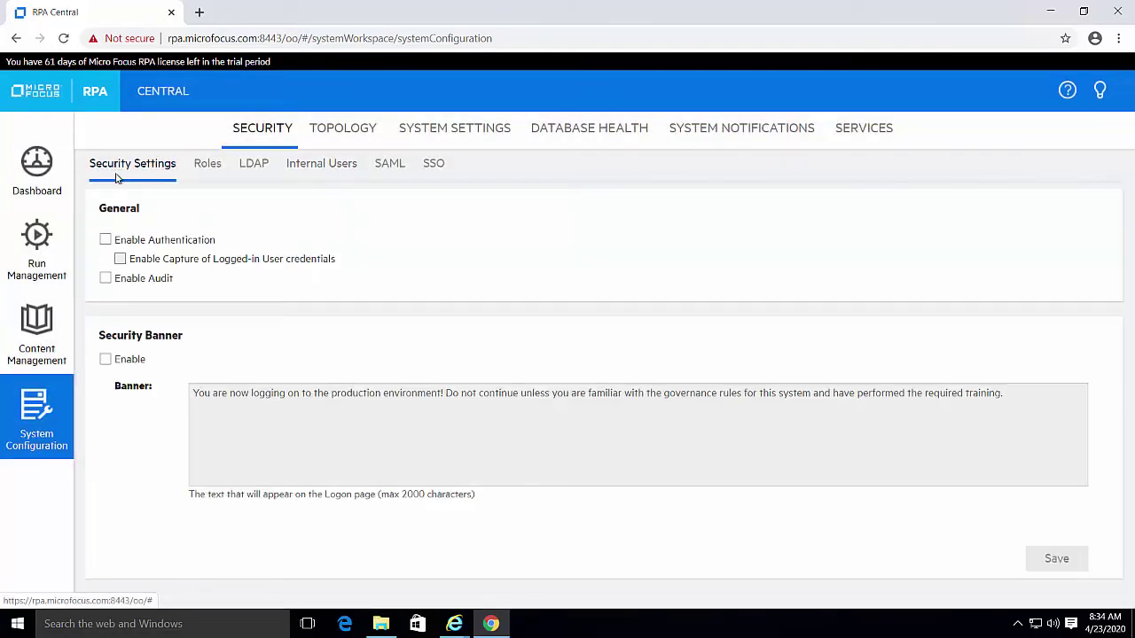
Enable authentication in RPA Central using the admin user name and its password
{"action": "left_click", "coordinate": [105, 241]}
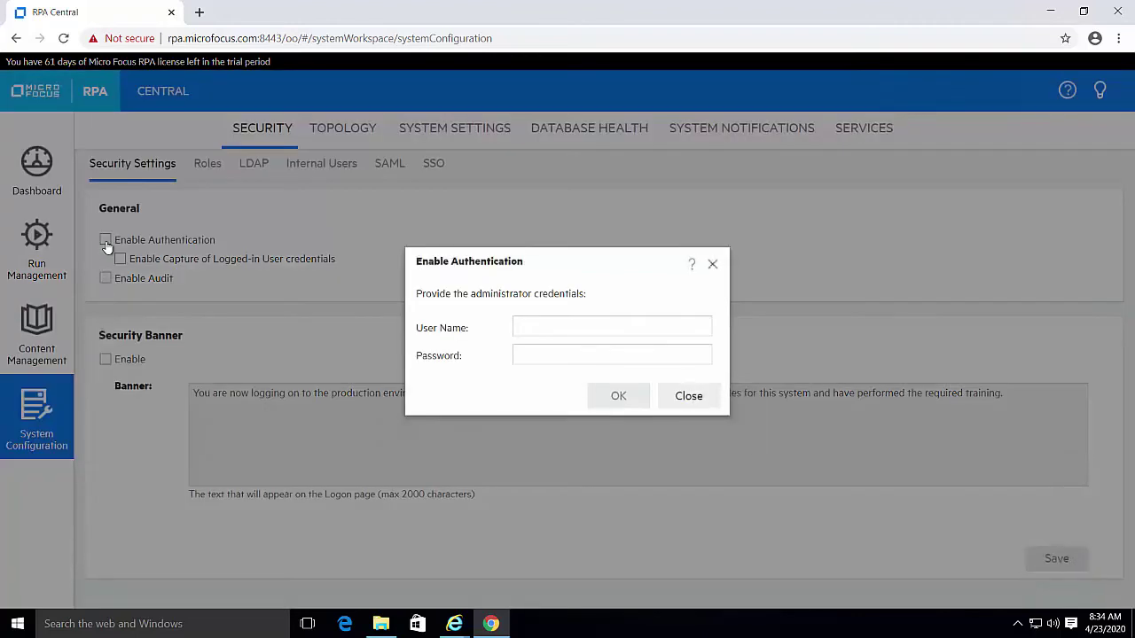
{"action": "left_click", "coordinate": [527, 328]}
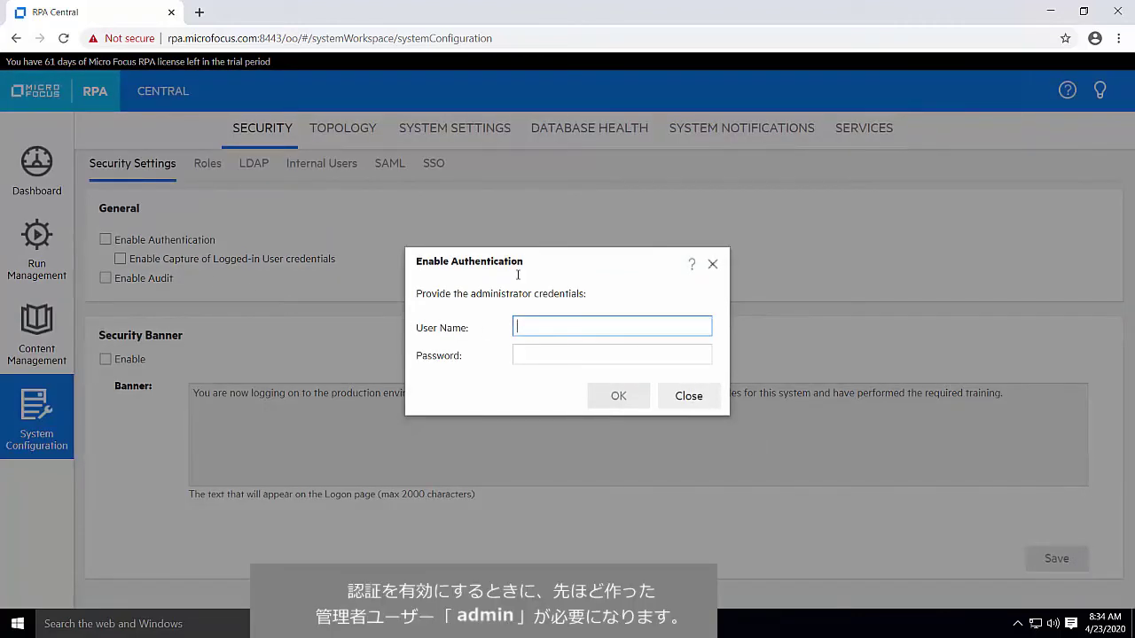
{"action": "type", "text": "adminadmin"}
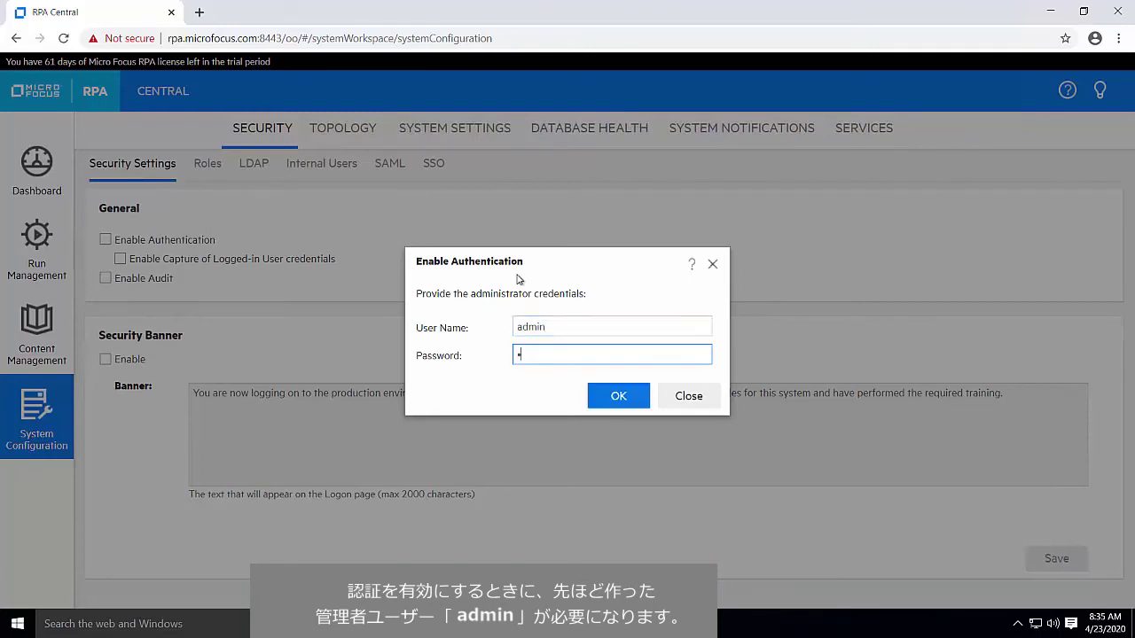
{"action": "type", "text": "1234"}
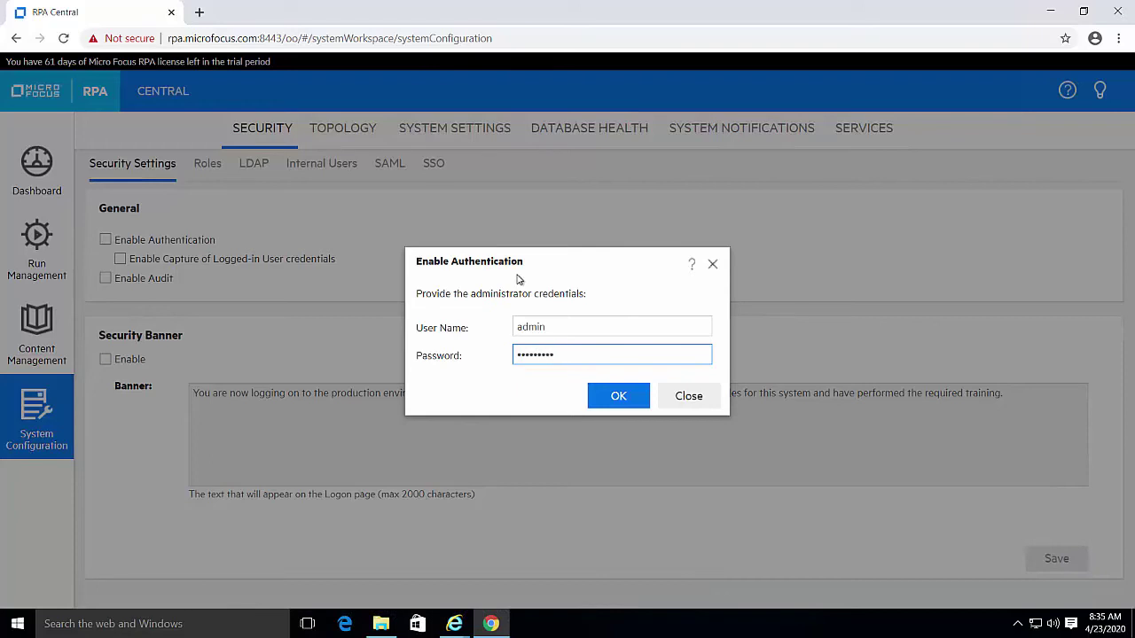
{"action": "left_click", "coordinate": [606, 399]}
{"action": "left_click", "coordinate": [605, 399]}
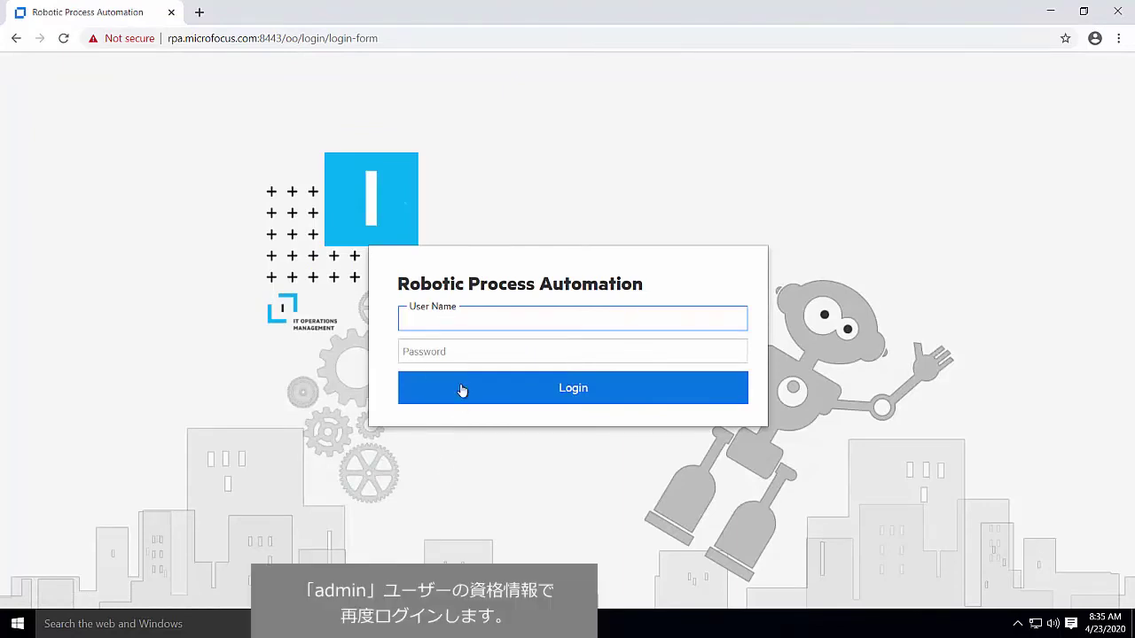
Log in to RPA Central as admin with the administrator password
{"action": "type", "text": "admin"}
{"action": "key", "text": "Tab"}
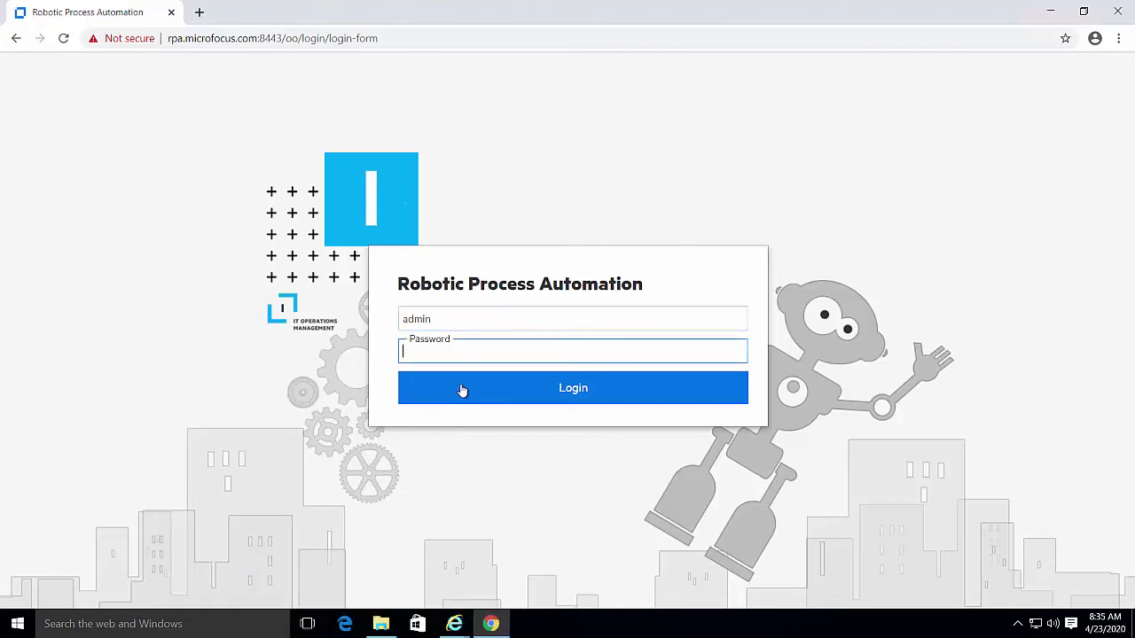
{"action": "type", "text": "ad"}
{"action": "type", "text": "*******"}
{"action": "left_click", "coordinate": [462, 386]}
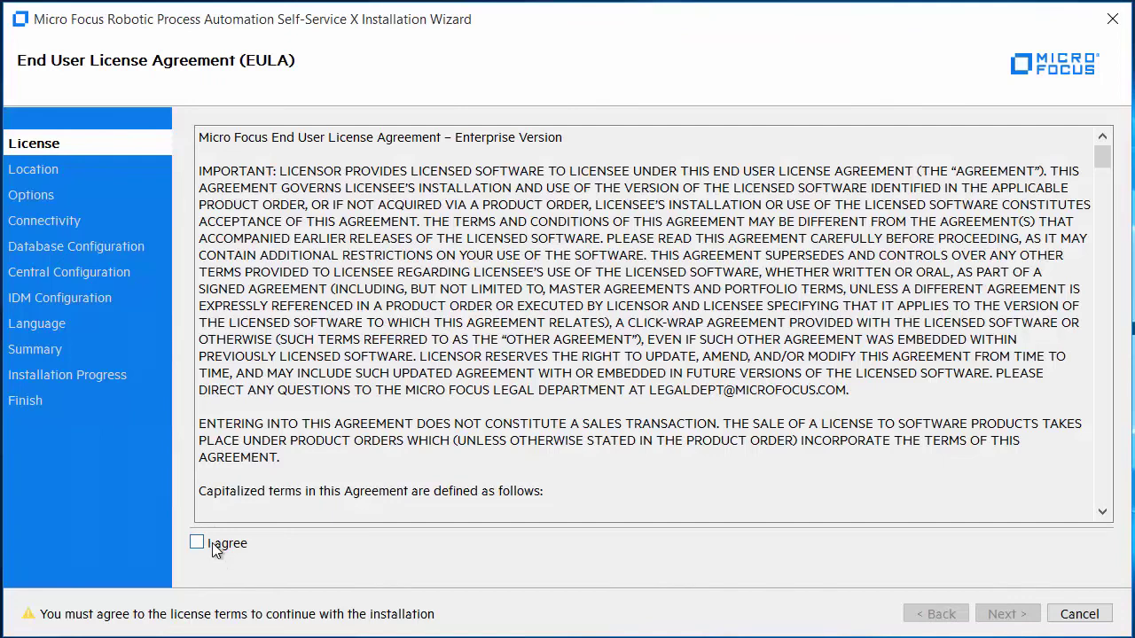
Accept the Self-Service X licence agreement and create the default installation folder
{"action": "left_click", "coordinate": [215, 547]}
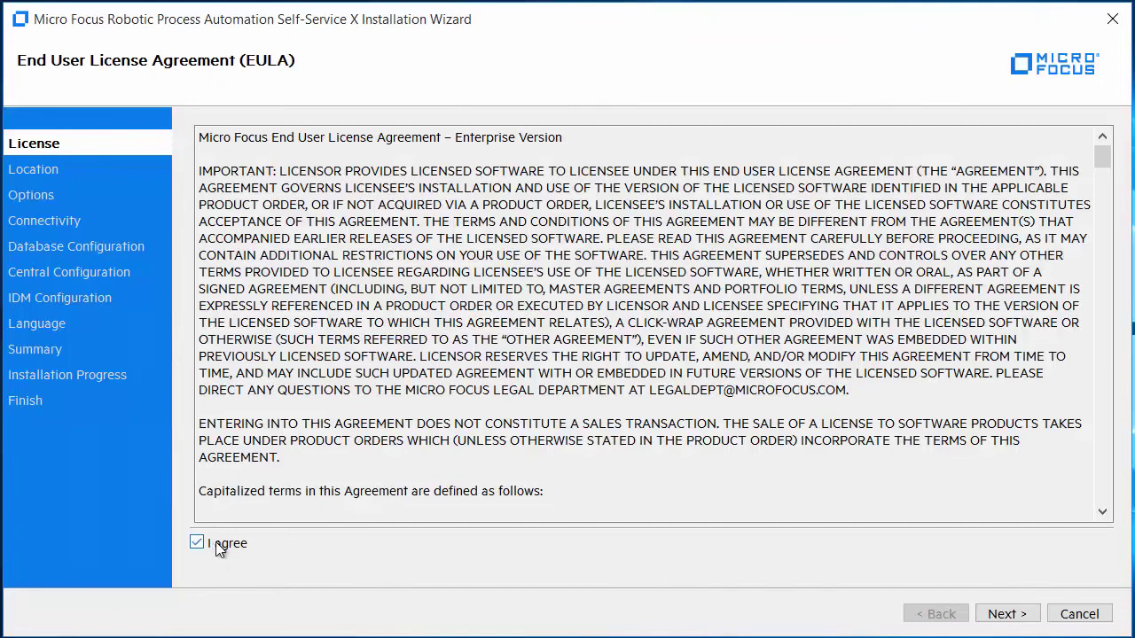
{"action": "left_click", "coordinate": [991, 617]}
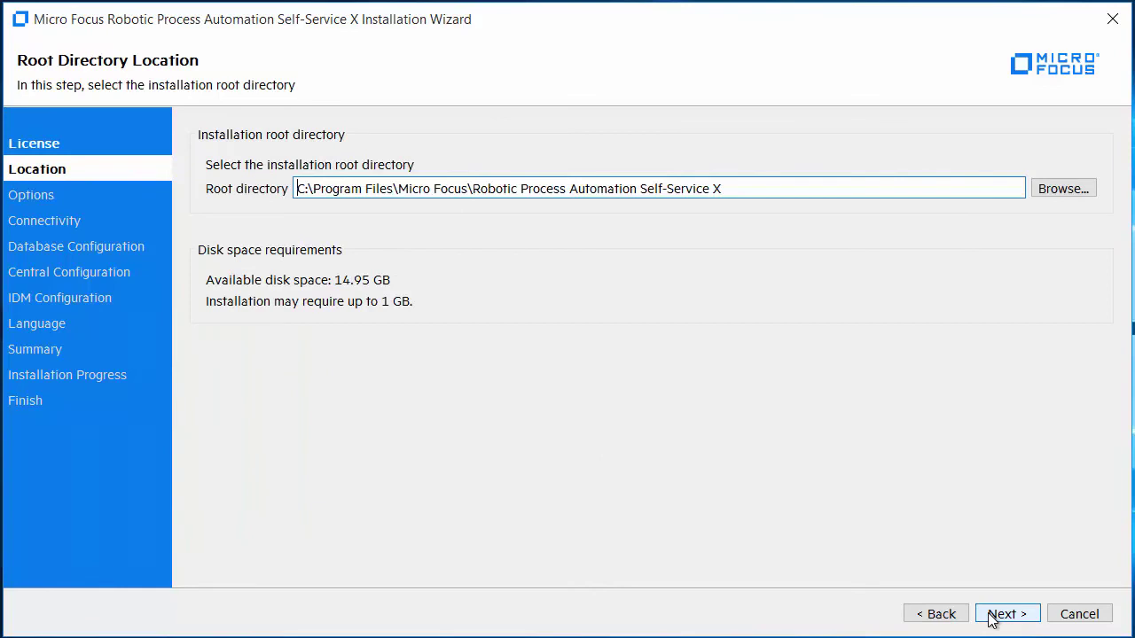
{"action": "left_click", "coordinate": [991, 618]}
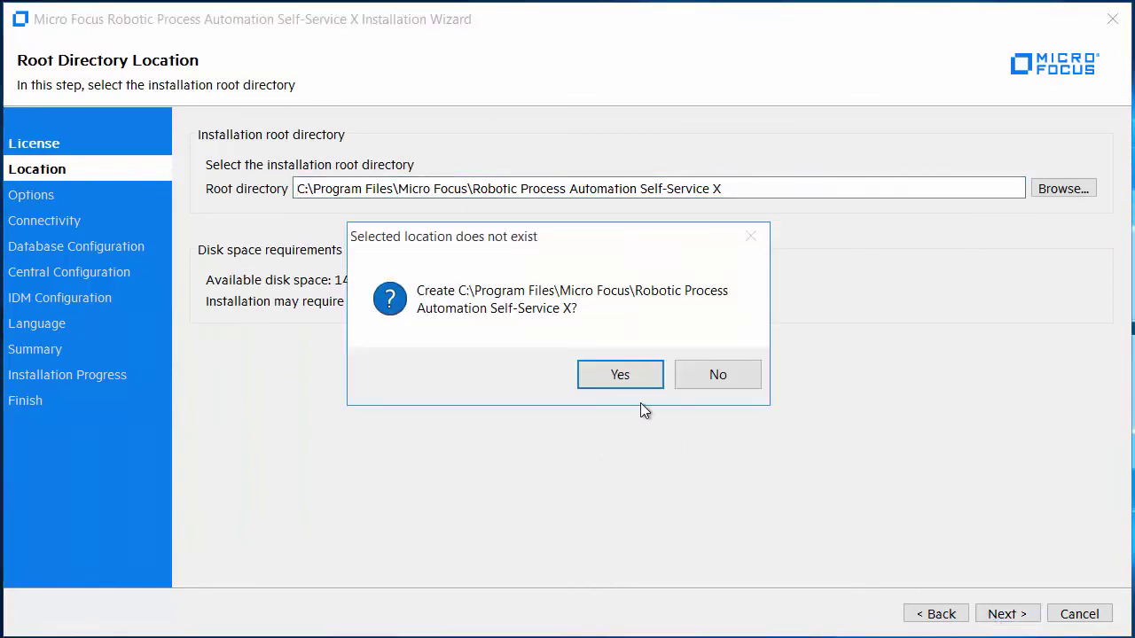
{"action": "left_click", "coordinate": [626, 376]}
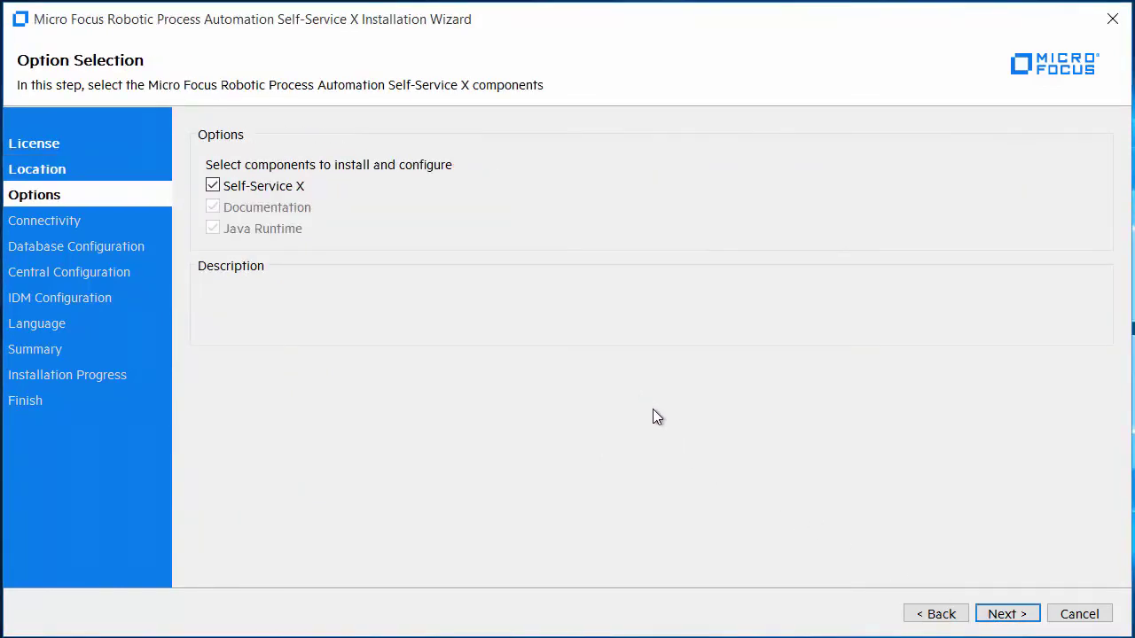
Skip the secure TLS certificate and verify HTTPS port 8446 is available
{"action": "left_click", "coordinate": [1006, 613]}
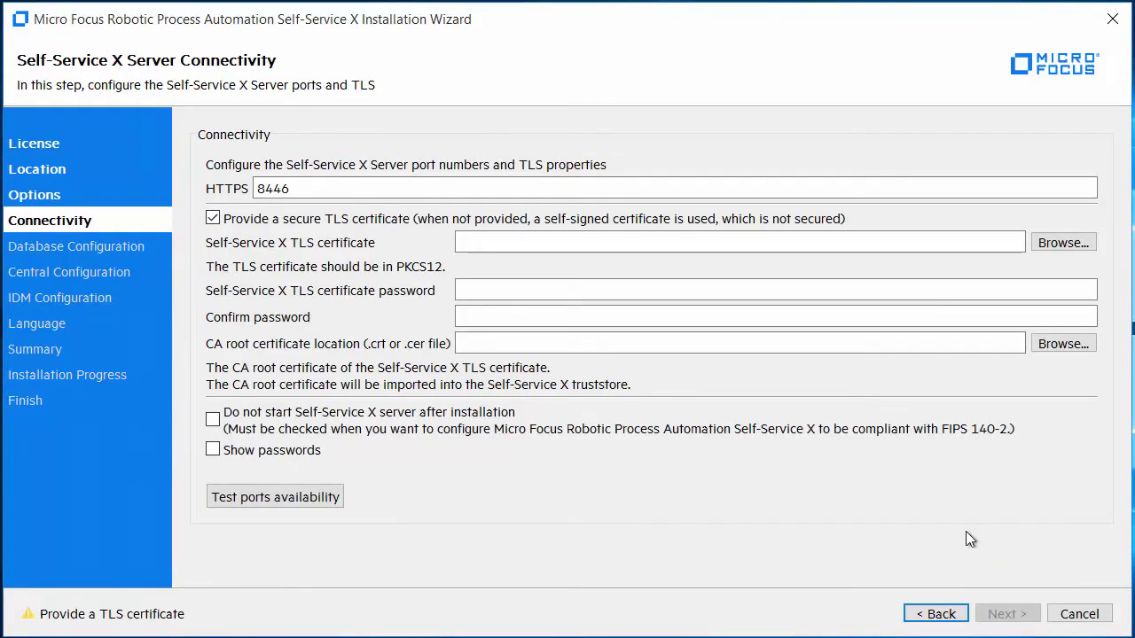
{"action": "left_click", "coordinate": [268, 221]}
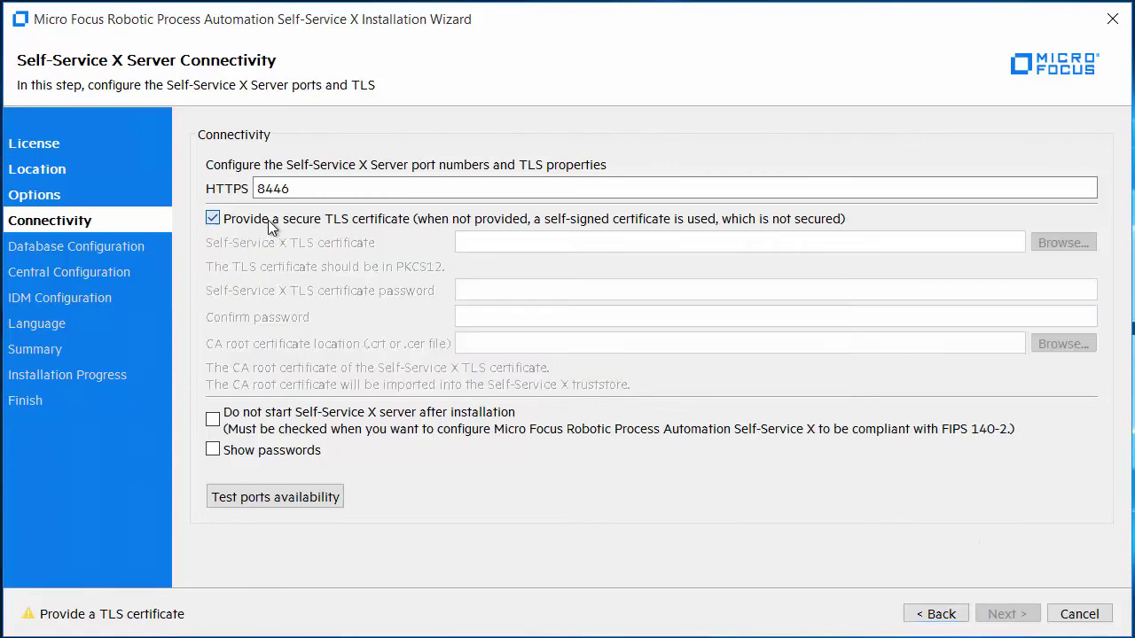
{"action": "left_click", "coordinate": [300, 495]}
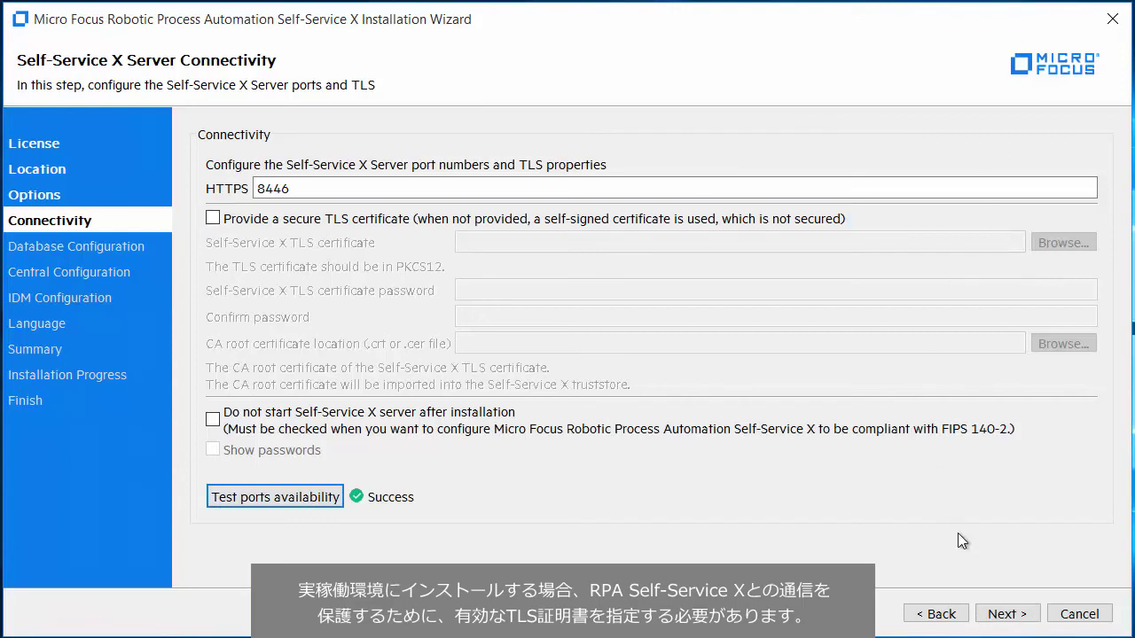
{"action": "left_click", "coordinate": [994, 617]}
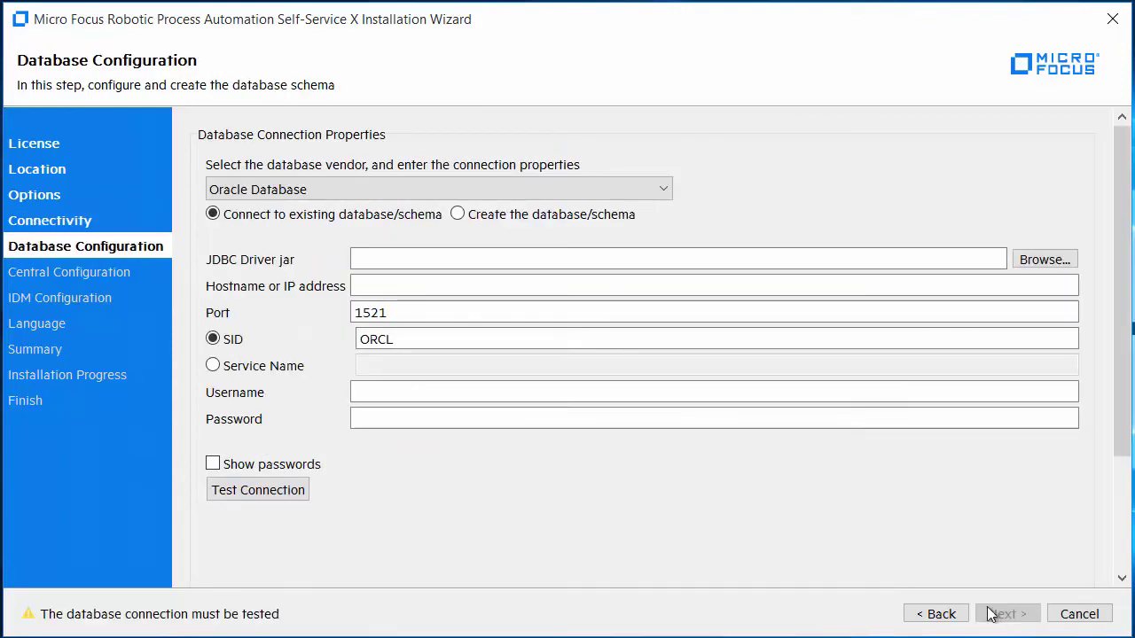
Choose PostgreSQL to create a new database RPASSX on host rpa.microfocus.com
{"action": "left_click", "coordinate": [437, 185]}
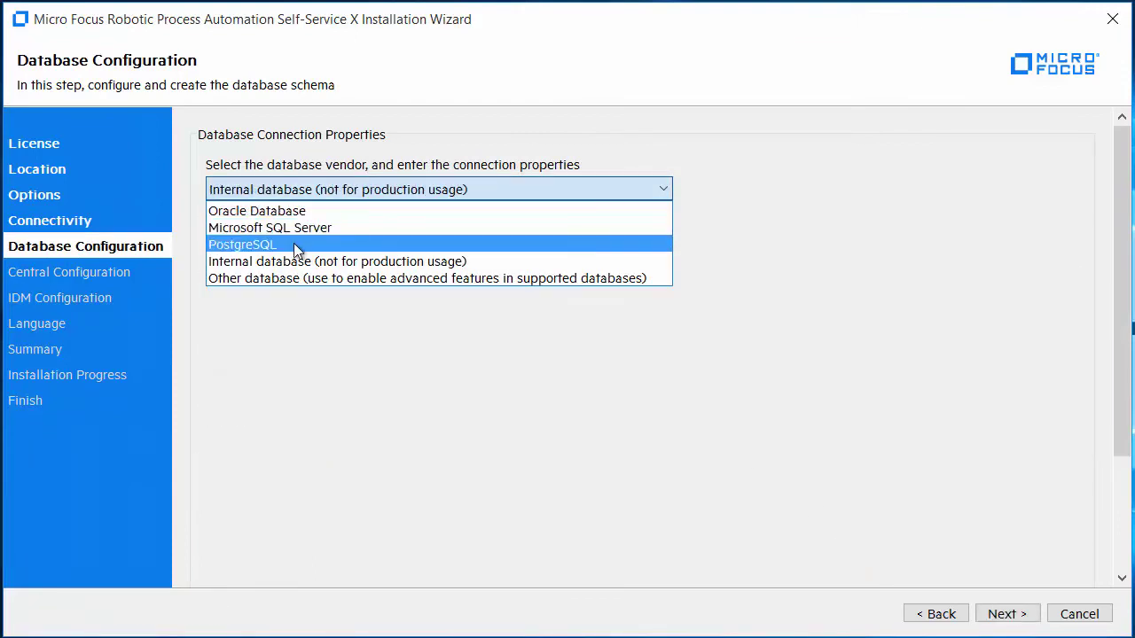
{"action": "left_click", "coordinate": [294, 244]}
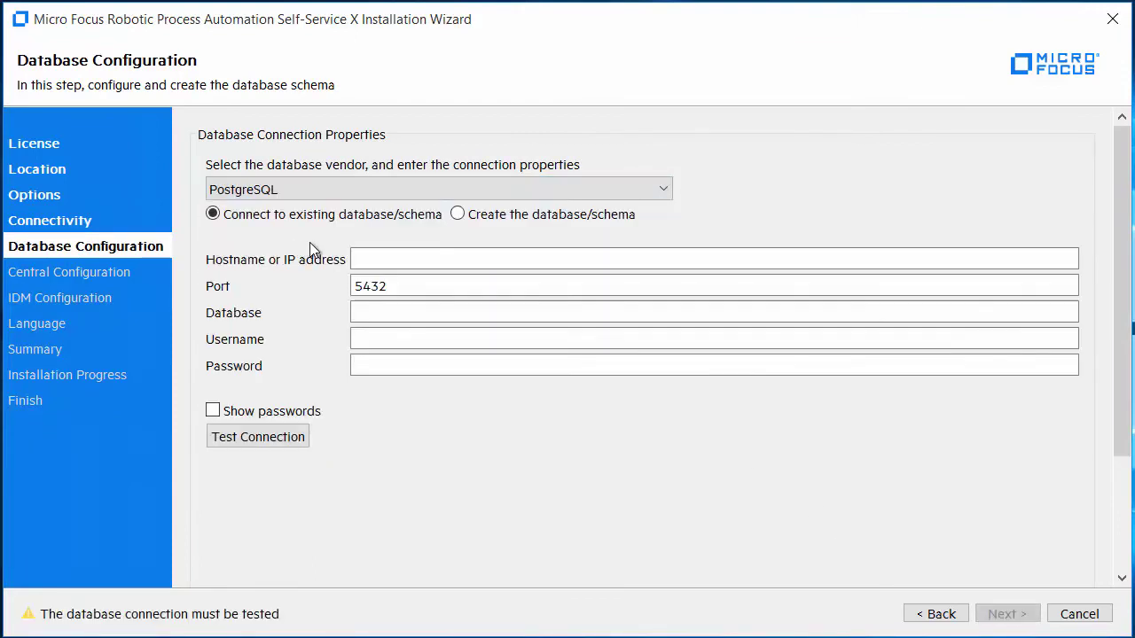
{"action": "left_click", "coordinate": [455, 216]}
{"action": "left_click", "coordinate": [387, 257]}
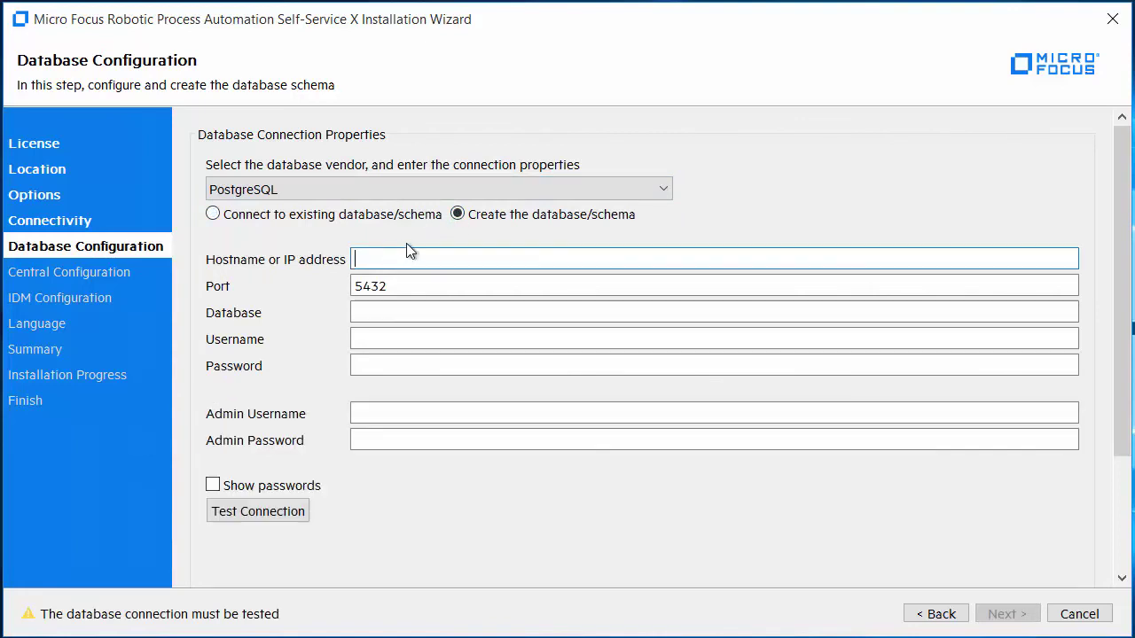
{"action": "type", "text": "r"}
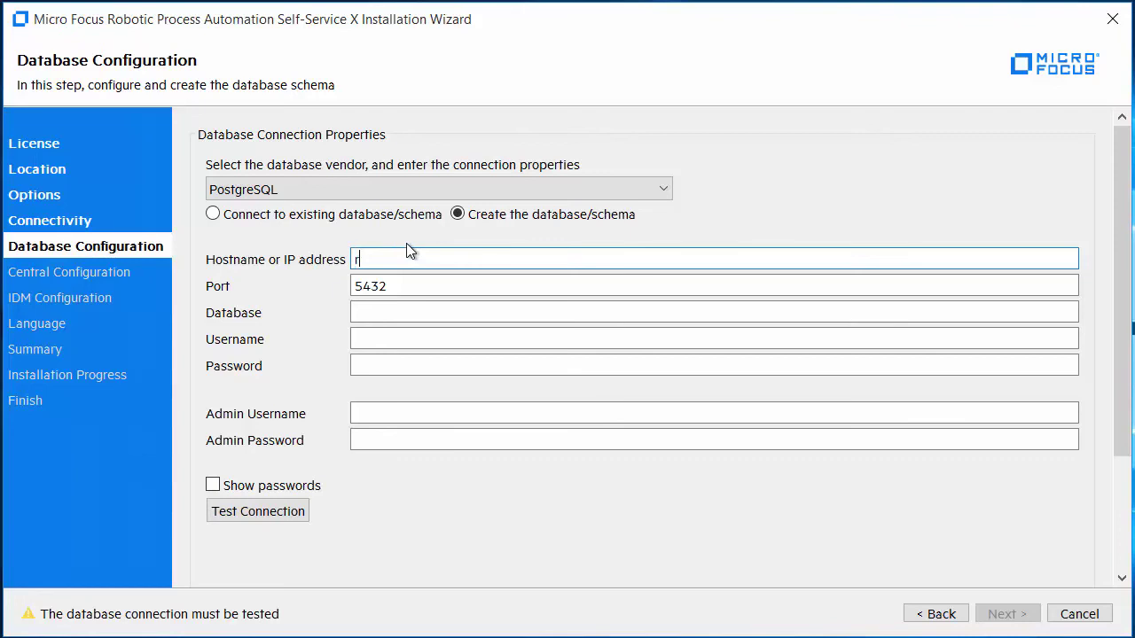
{"action": "type", "text": "pa.microfocus.com"}
{"action": "key", "text": "Tab"}
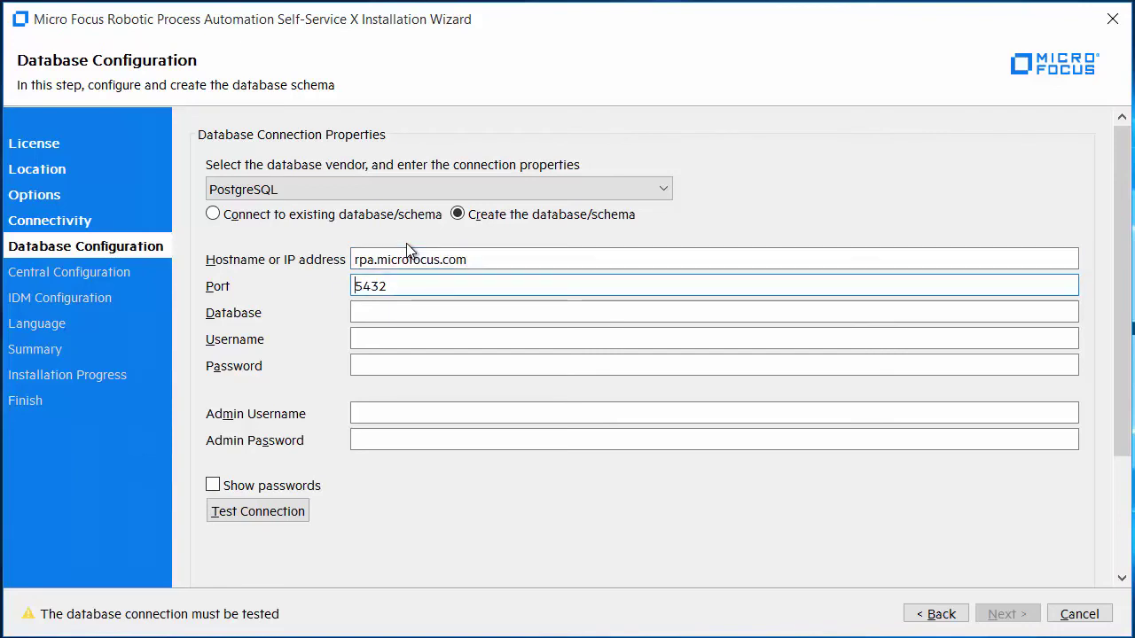
{"action": "key", "text": "Tab"}
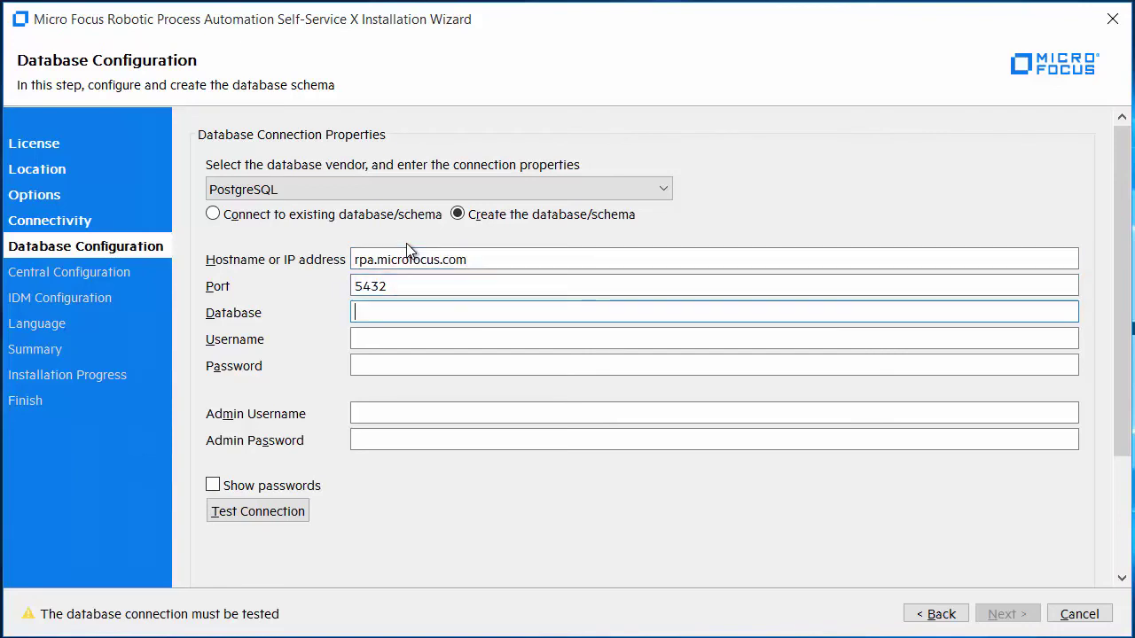
{"action": "type", "text": "RPASSX"}
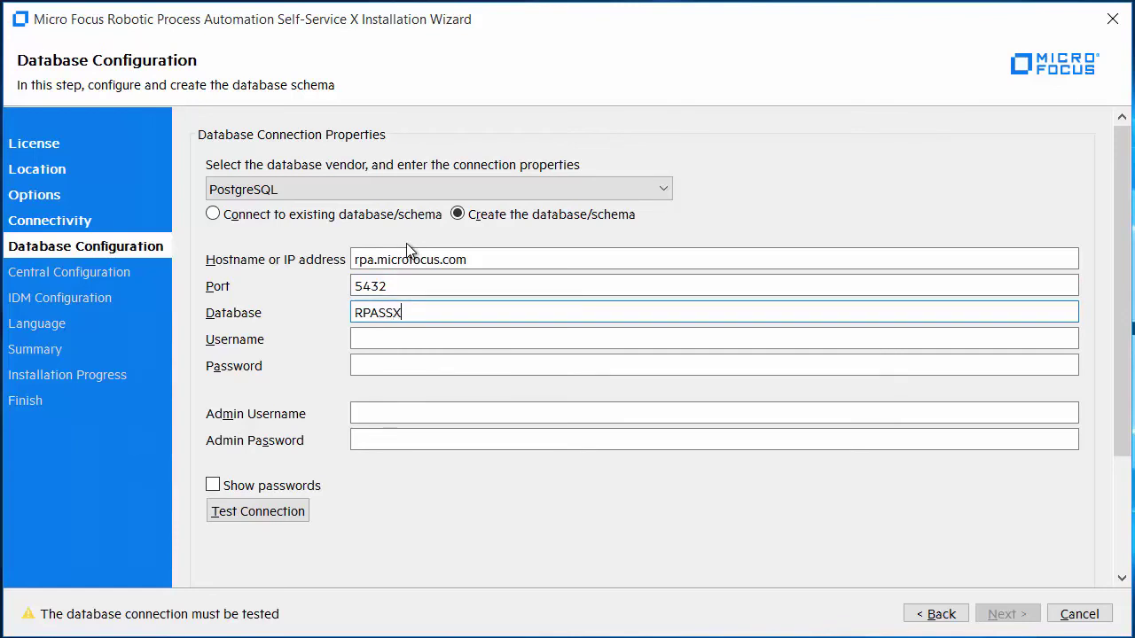
Enter database user RPASSX and admin user postgres, each with its password
{"action": "key", "text": "Tab"}
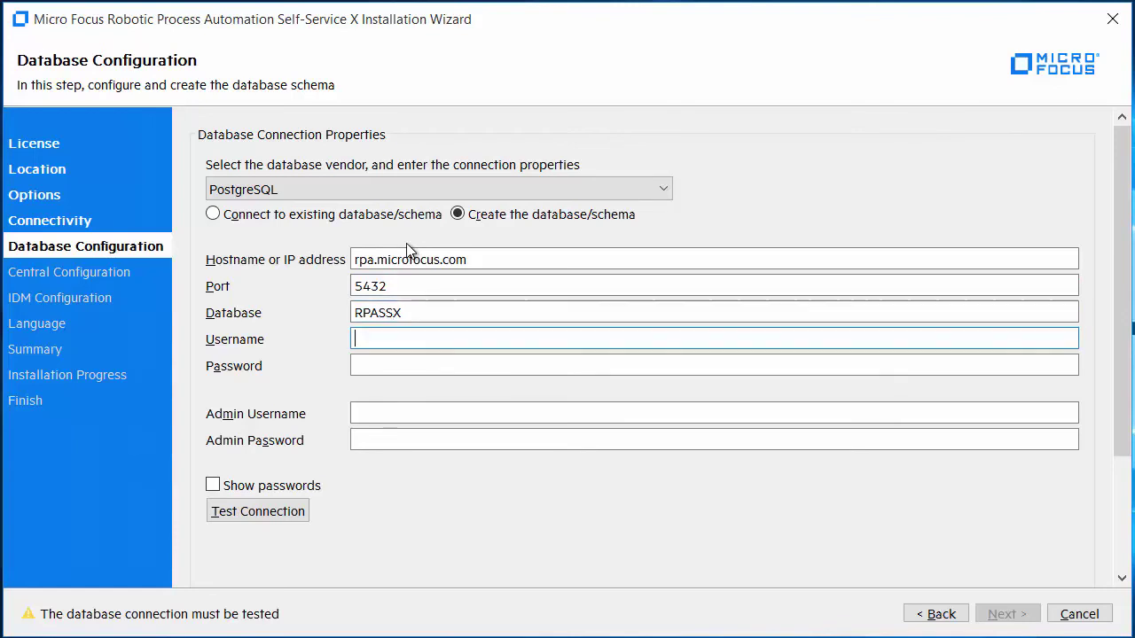
{"action": "type", "text": "RPASSX"}
{"action": "key", "text": "Tab"}
{"action": "type", "text": "*****"}
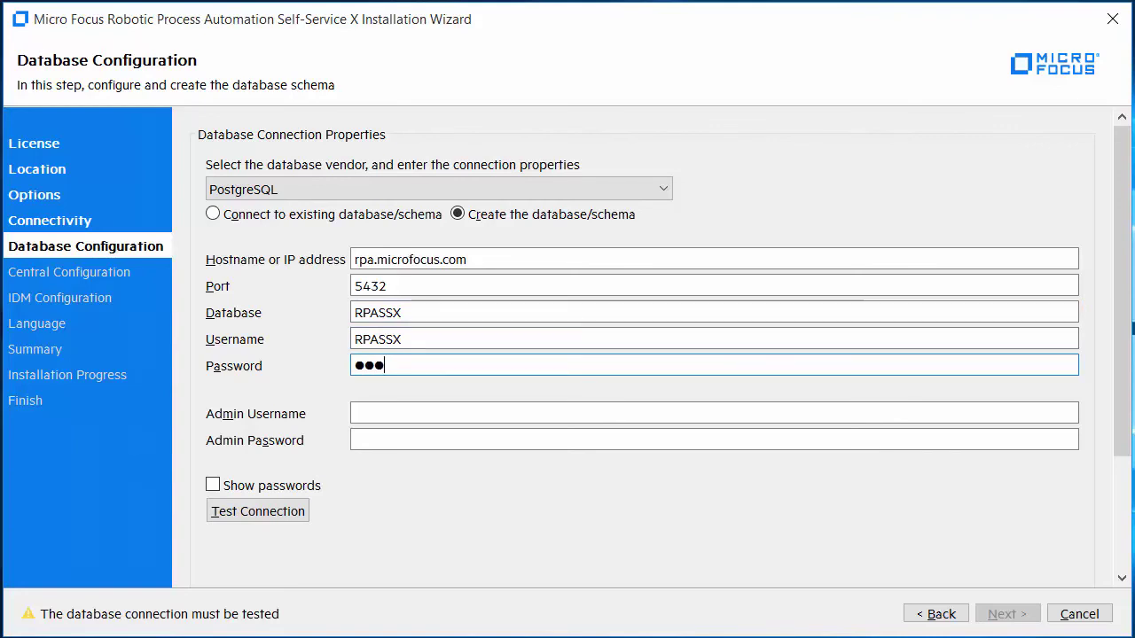
{"action": "type", "text": "****"}
{"action": "key", "text": "Tab"}
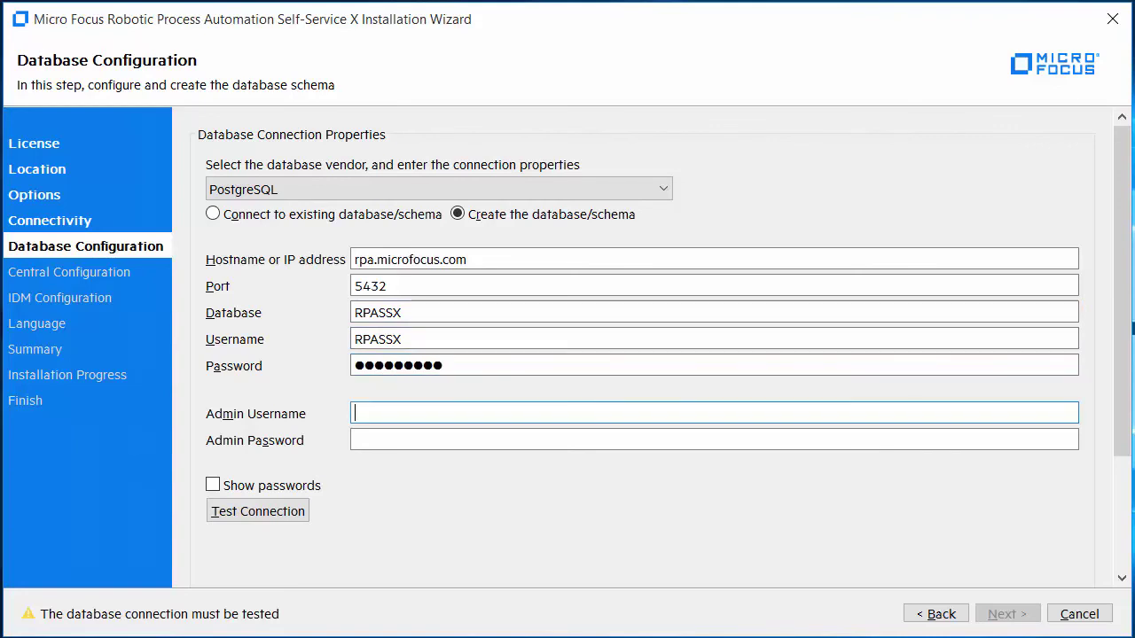
{"action": "type", "text": "postgres"}
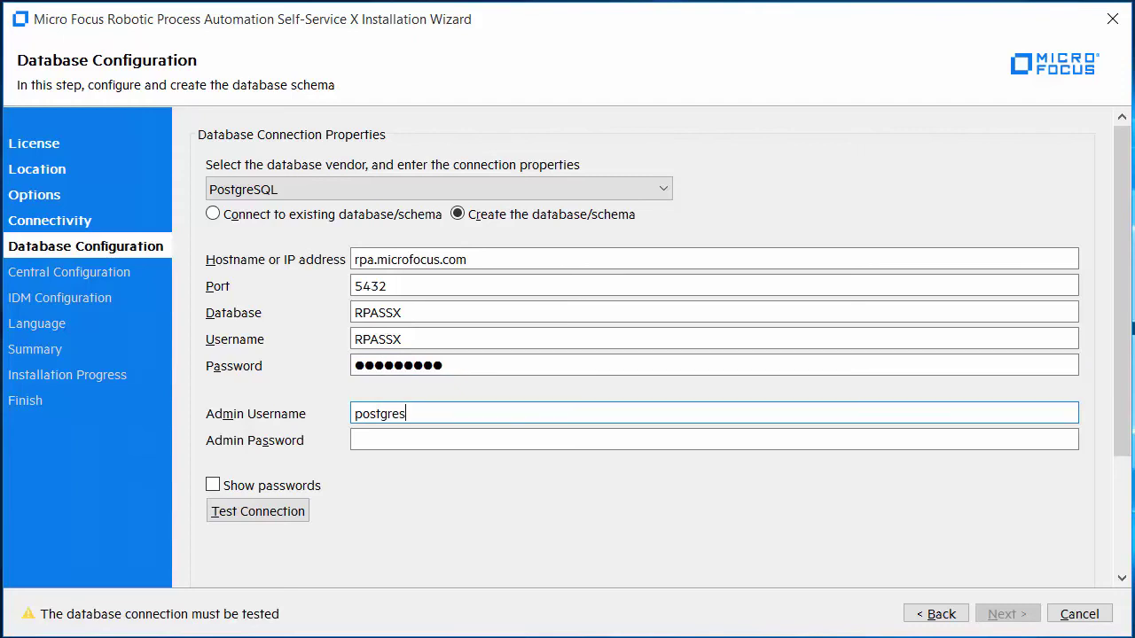
{"action": "key", "text": "Tab"}
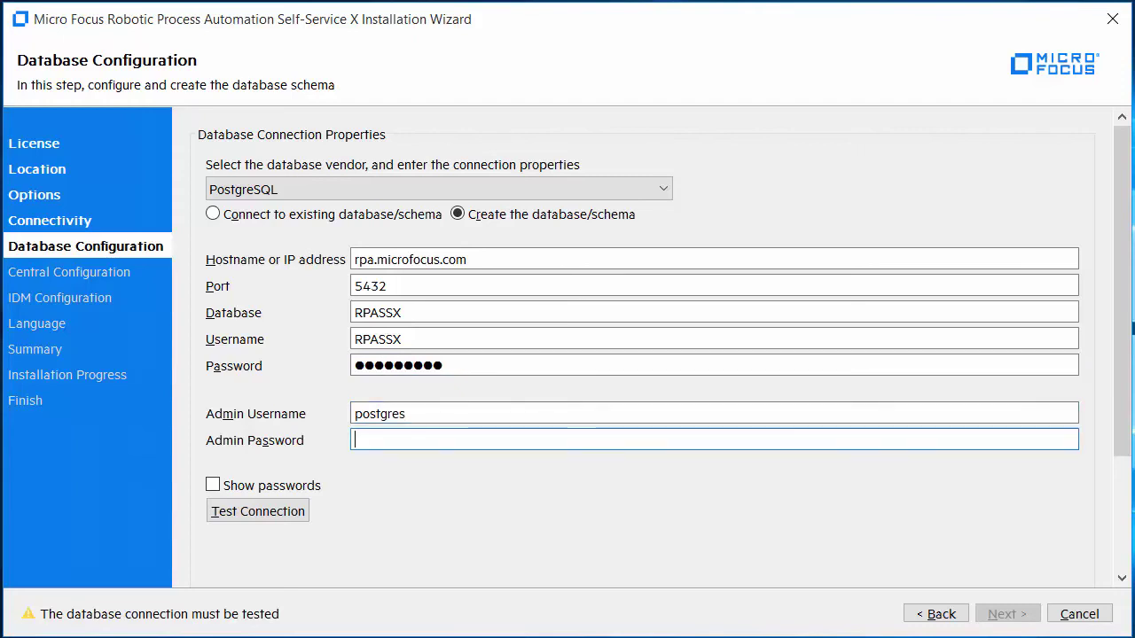
{"action": "type", "text": "*********"}
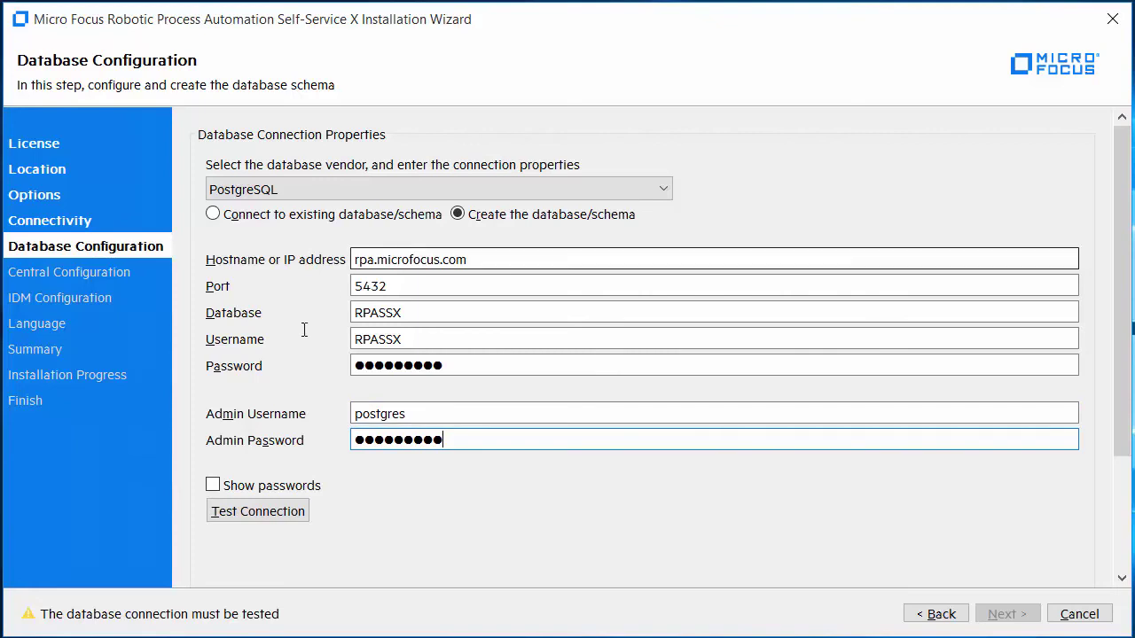
Test the database connection successfully and accept the non-TLS communication risk
{"action": "left_click", "coordinate": [243, 514]}
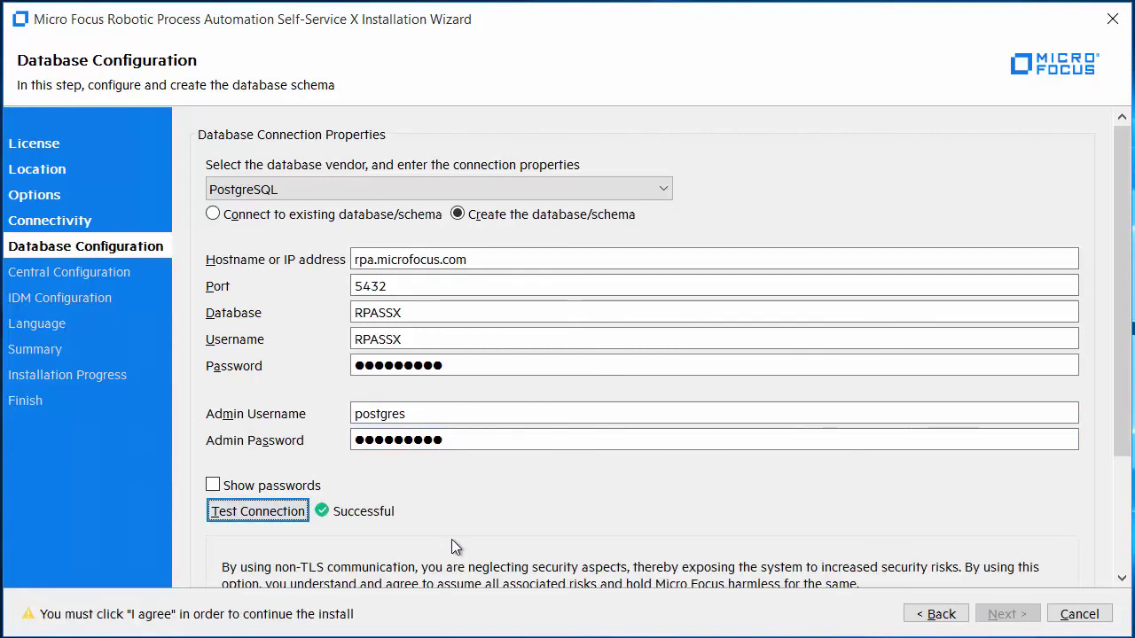
{"action": "scroll", "coordinate": [452, 546], "scroll_direction": "down", "scroll_amount": 3}
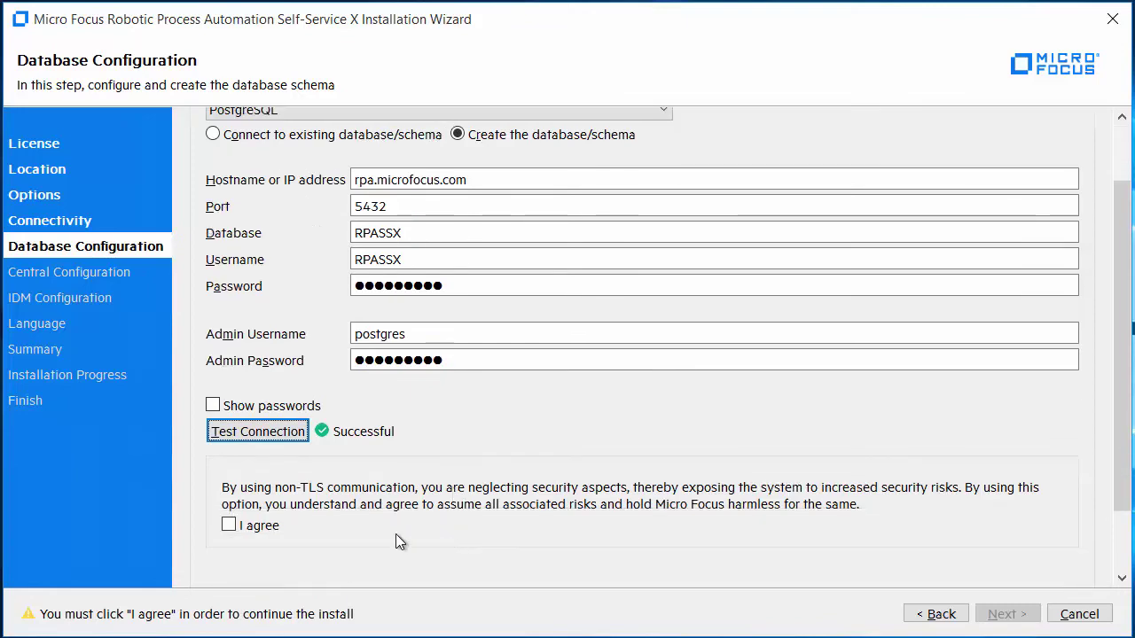
{"action": "left_click", "coordinate": [229, 529]}
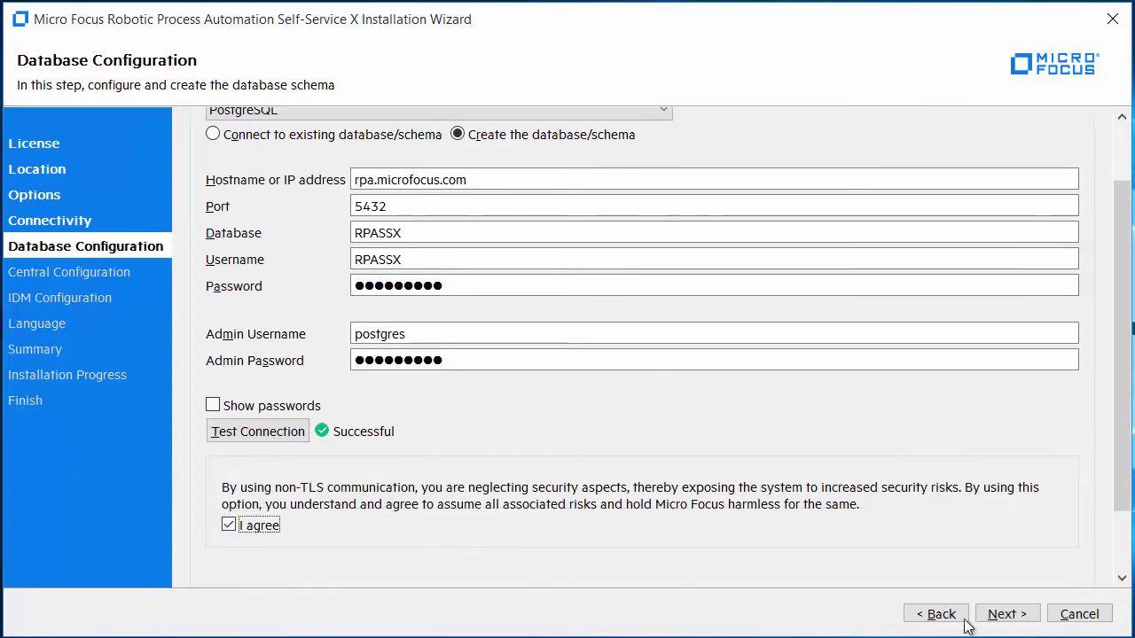
{"action": "left_click", "coordinate": [1003, 613]}
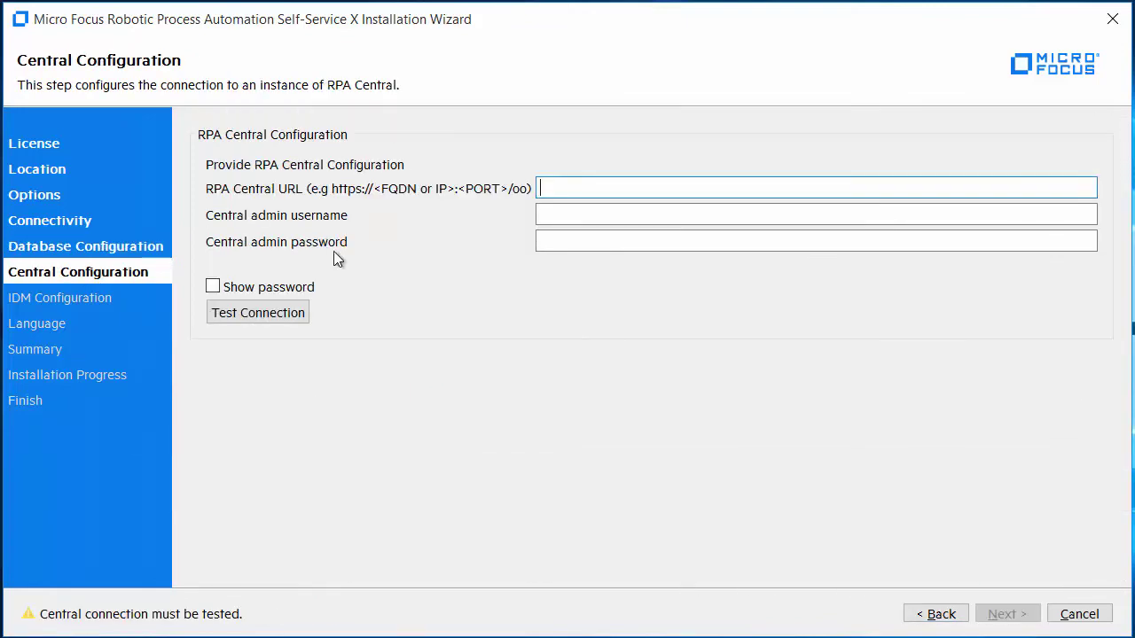
{"action": "type", "text": "https://sac-hvm0"}
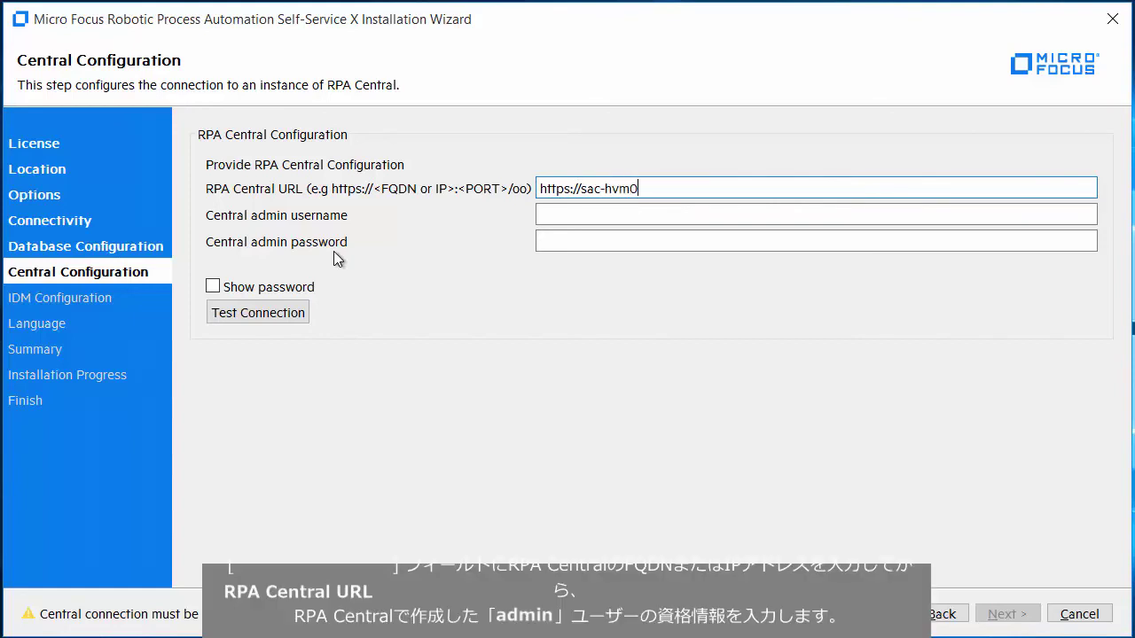
{"action": "type", "text": "2322.swinfra.net:8443"}
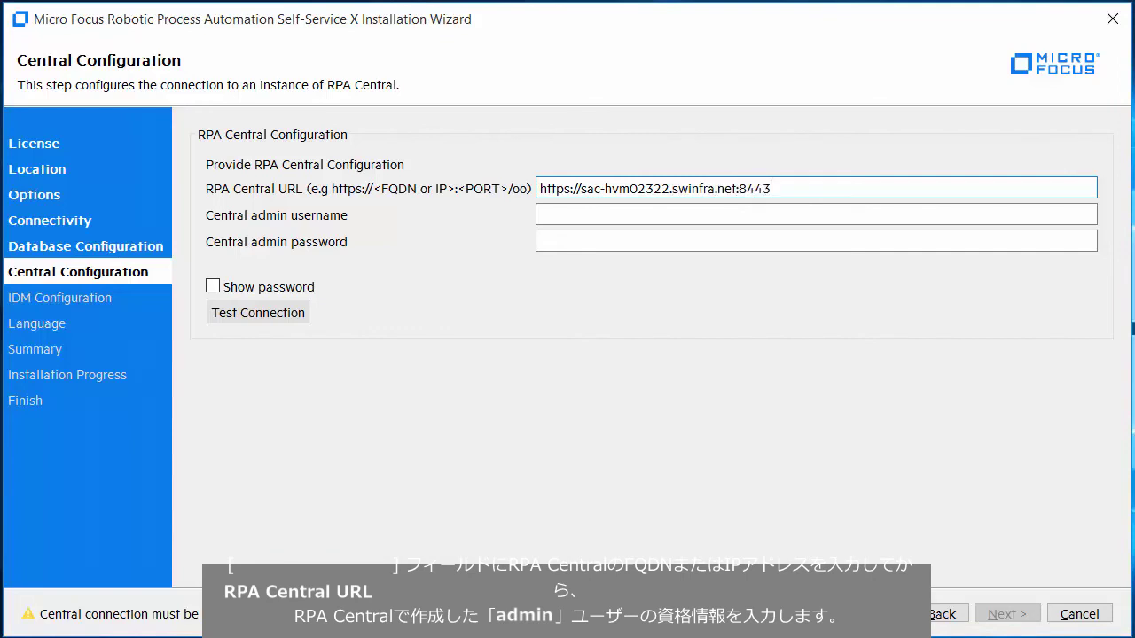
{"action": "type", "text": "/oo"}
{"action": "left_click", "coordinate": [540, 215]}
{"action": "type", "text": "admin"}
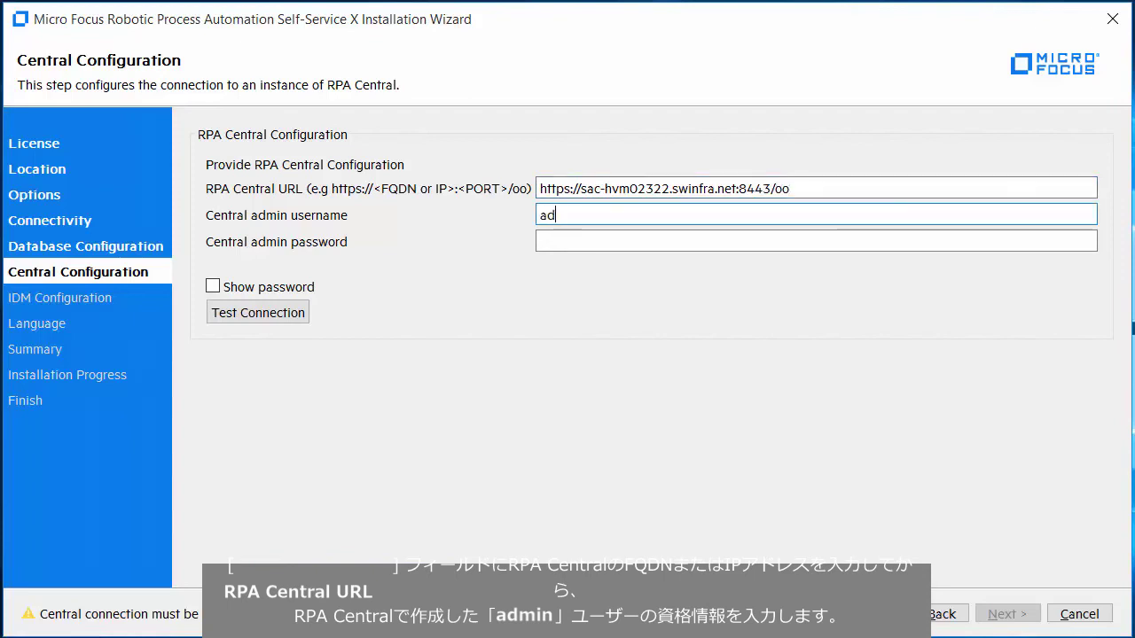
{"action": "left_click", "coordinate": [539, 241]}
{"action": "type", "text": "admin"}
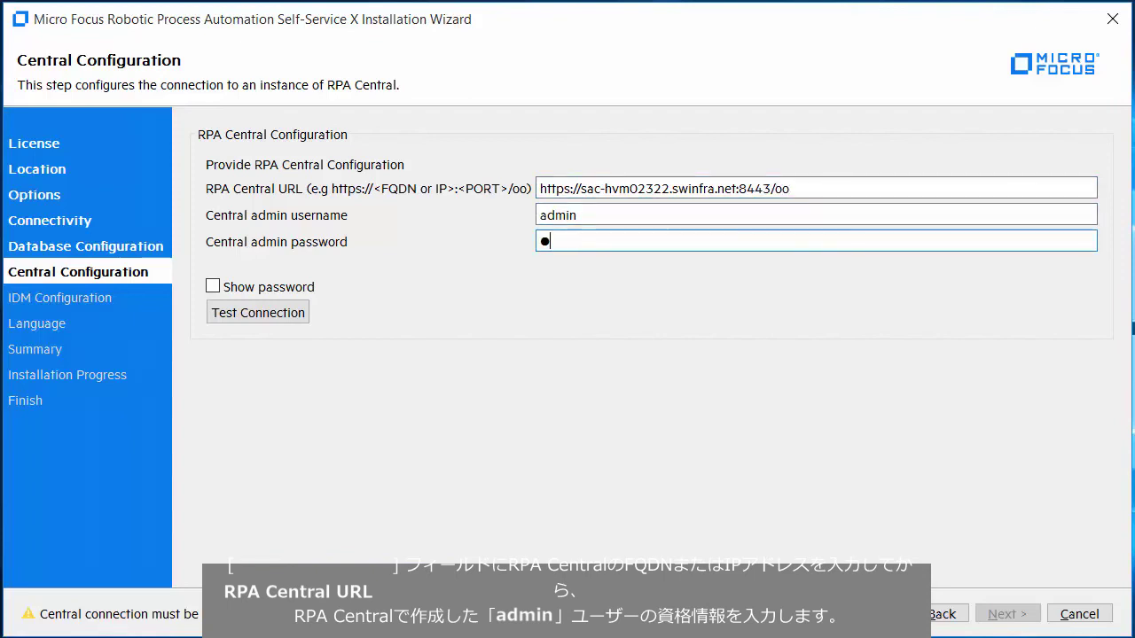
{"action": "type", "text": "1234"}
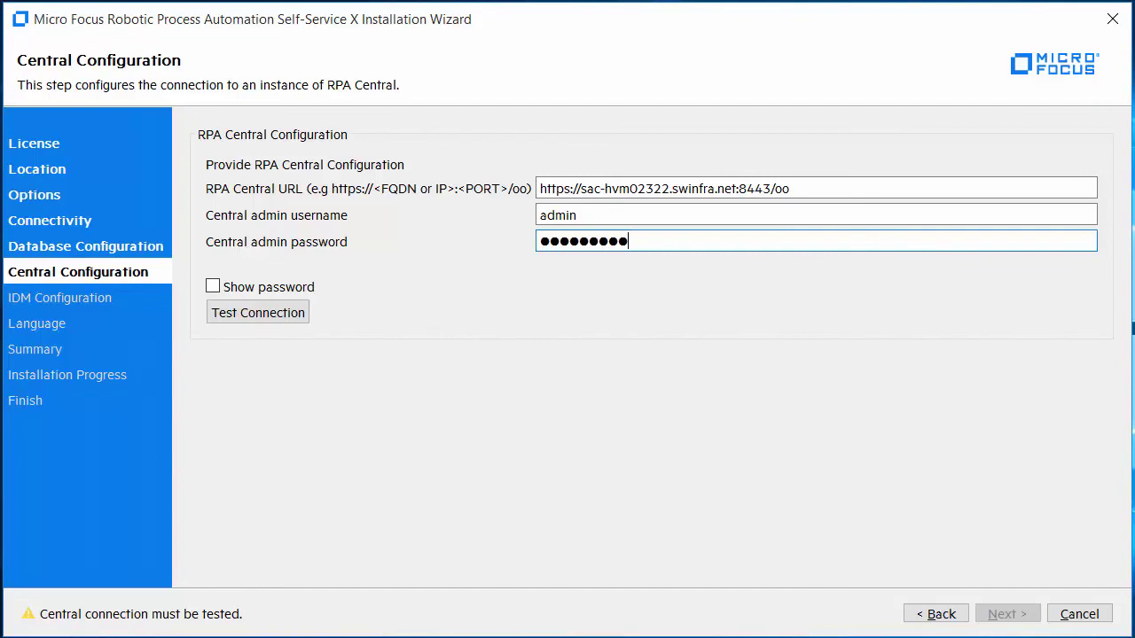
{"action": "left_click", "coordinate": [285, 311]}
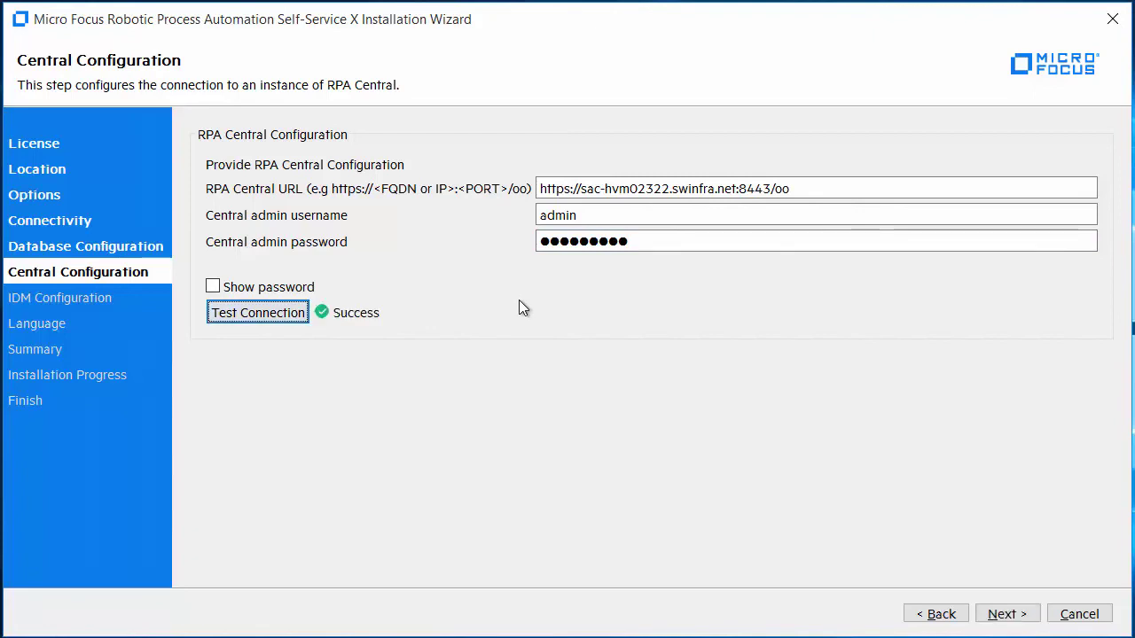
{"action": "left_click", "coordinate": [1005, 616]}
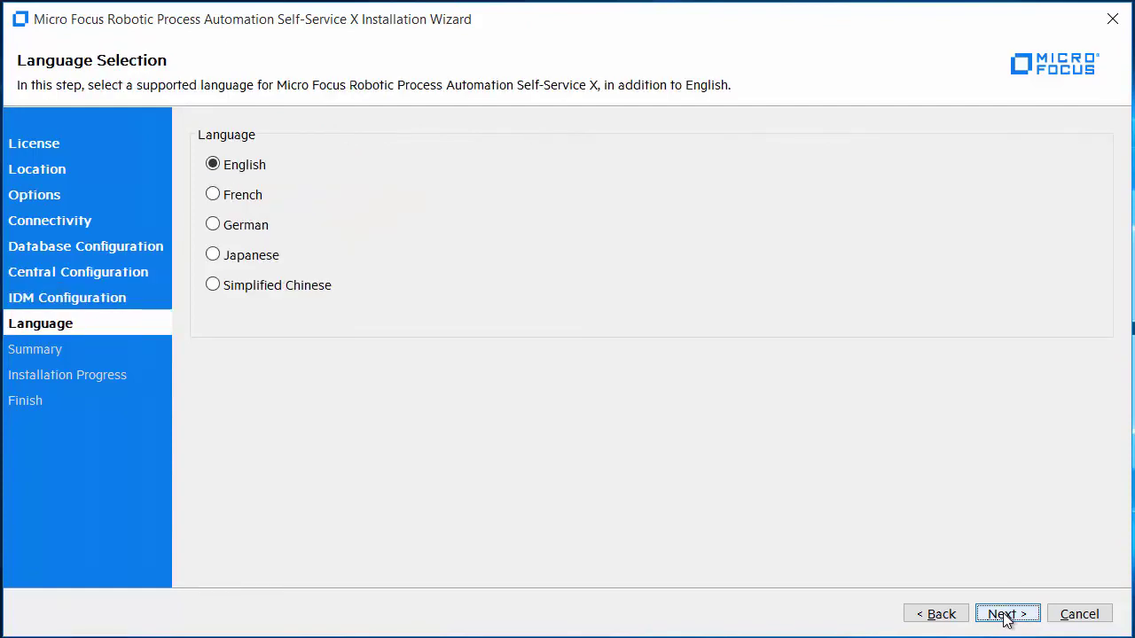
Keep English, review the summary, install Self-Service X, and finish the wizard
{"action": "left_click", "coordinate": [1006, 615]}
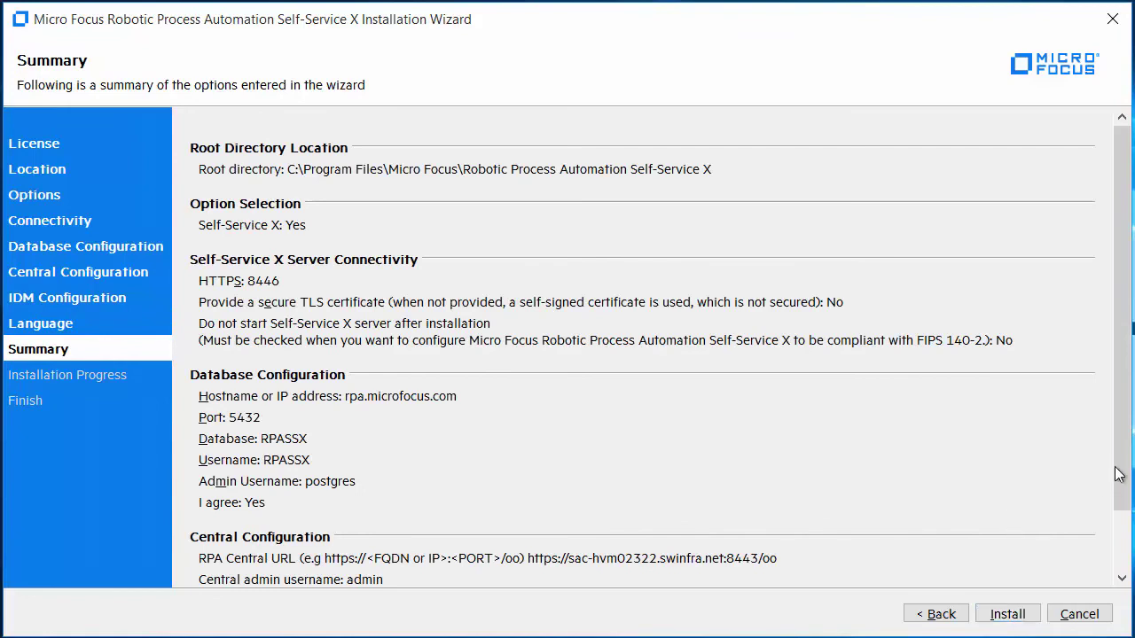
{"action": "left_click", "coordinate": [1130, 530]}
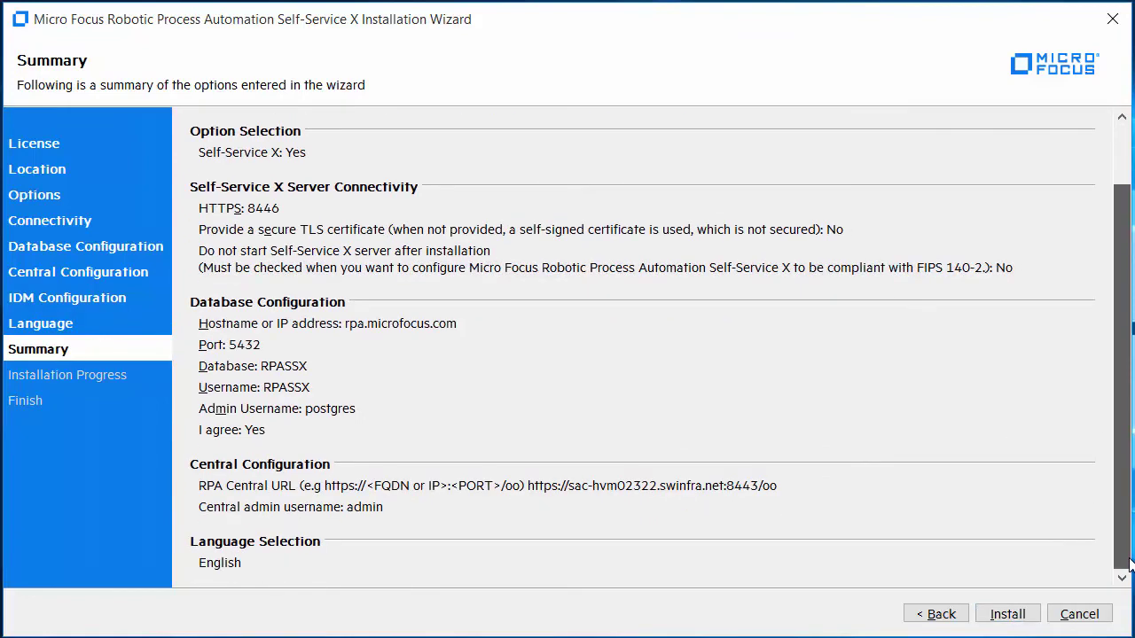
{"action": "left_click", "coordinate": [1012, 617]}
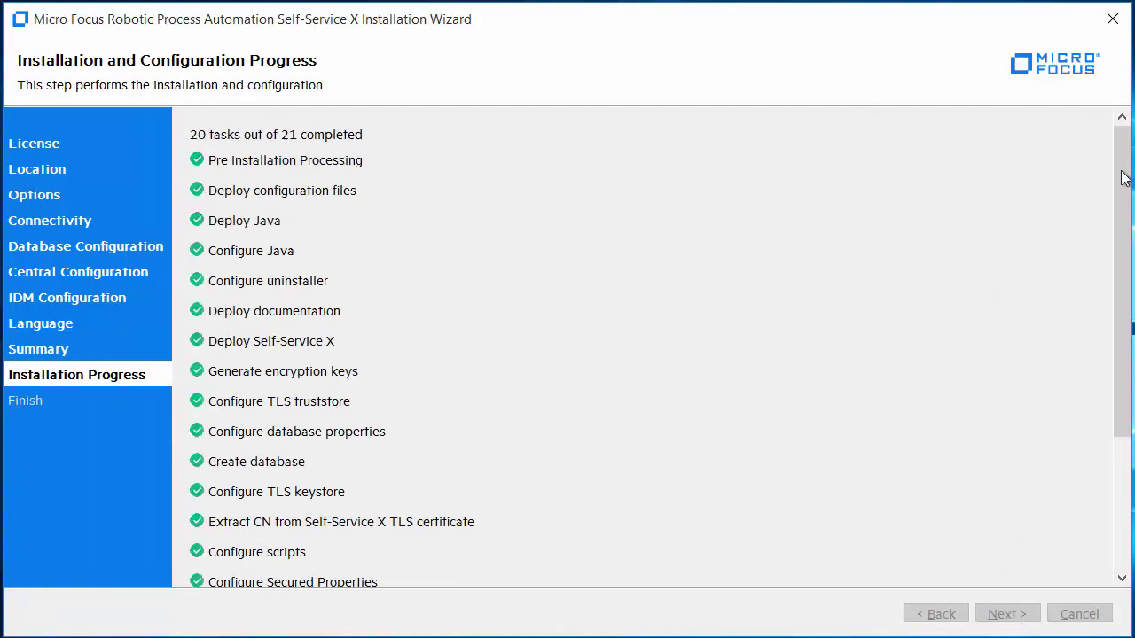
{"action": "scroll", "coordinate": [1122, 292], "scroll_direction": "down", "scroll_amount": 2}
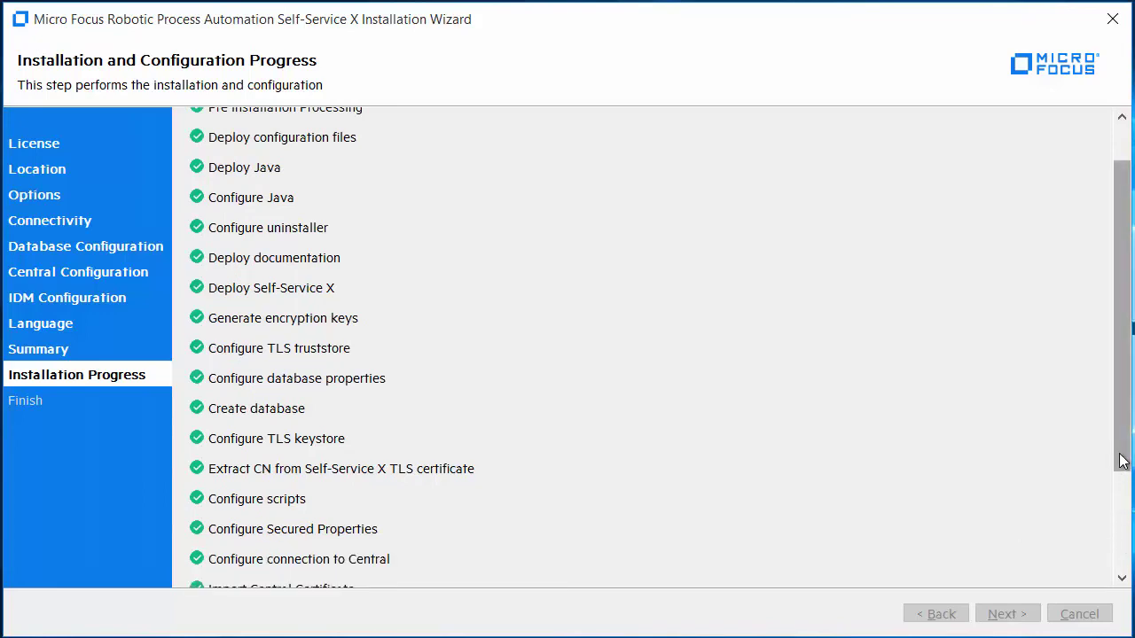
{"action": "scroll", "coordinate": [1122, 532], "scroll_direction": "down", "scroll_amount": 5}
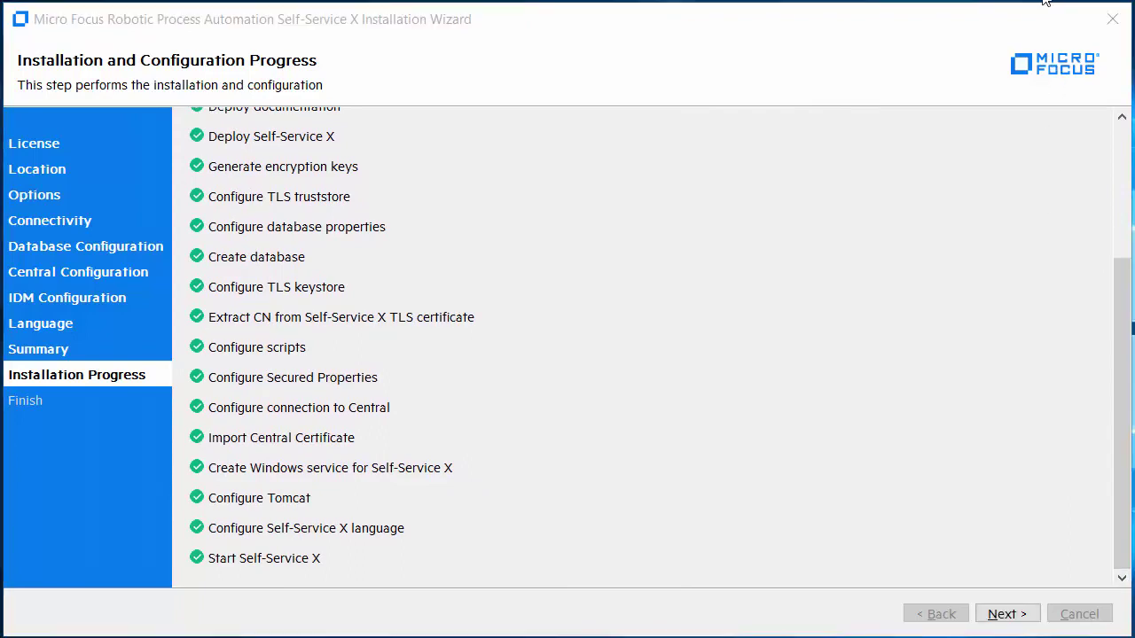
{"action": "left_click", "coordinate": [1007, 614]}
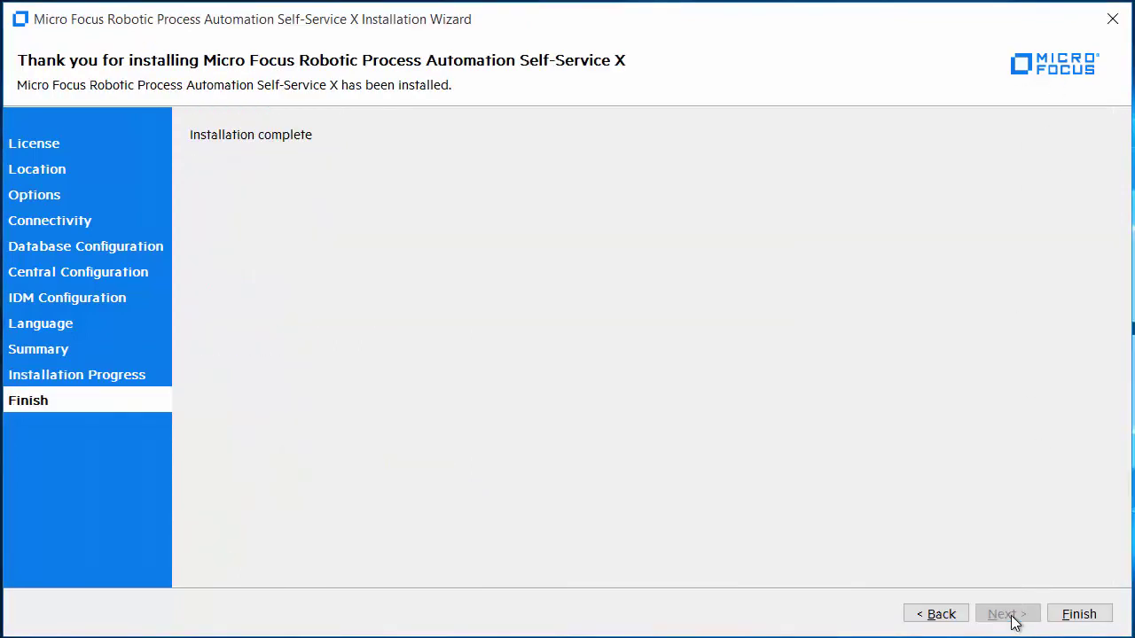
{"action": "left_click", "coordinate": [1073, 614]}
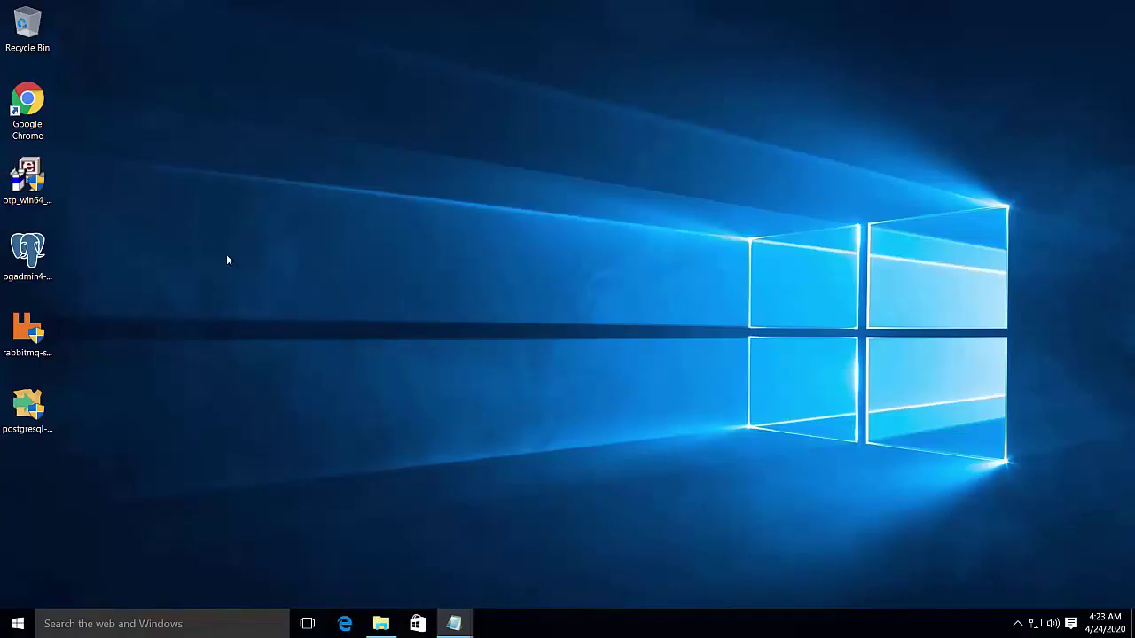
{"action": "double_click", "coordinate": [39, 110]}
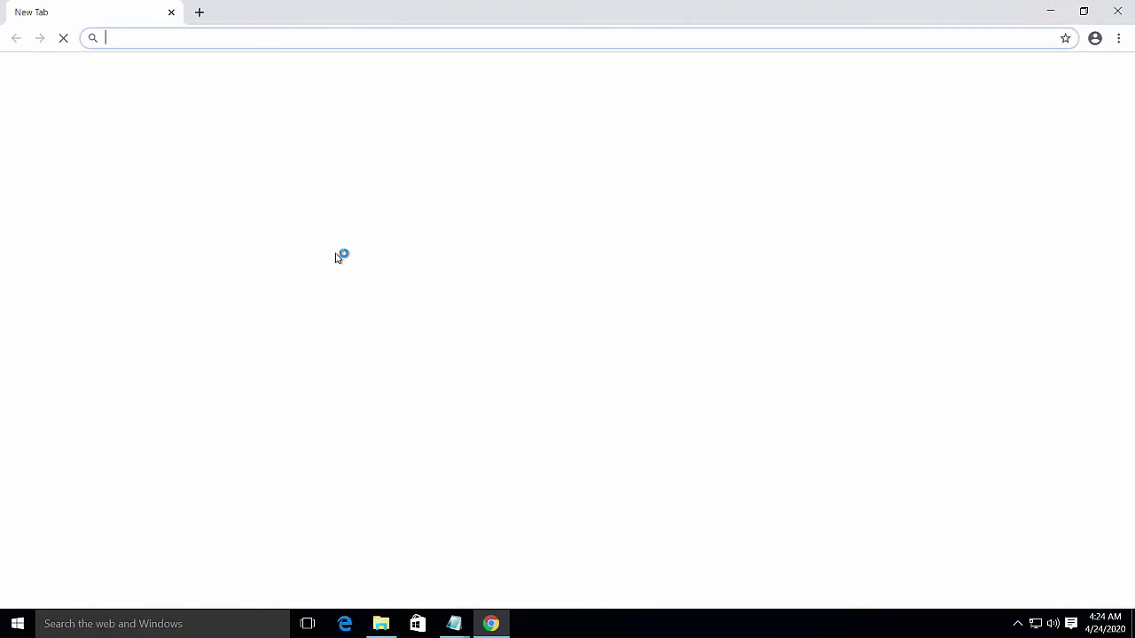
{"action": "type", "text": "h"}
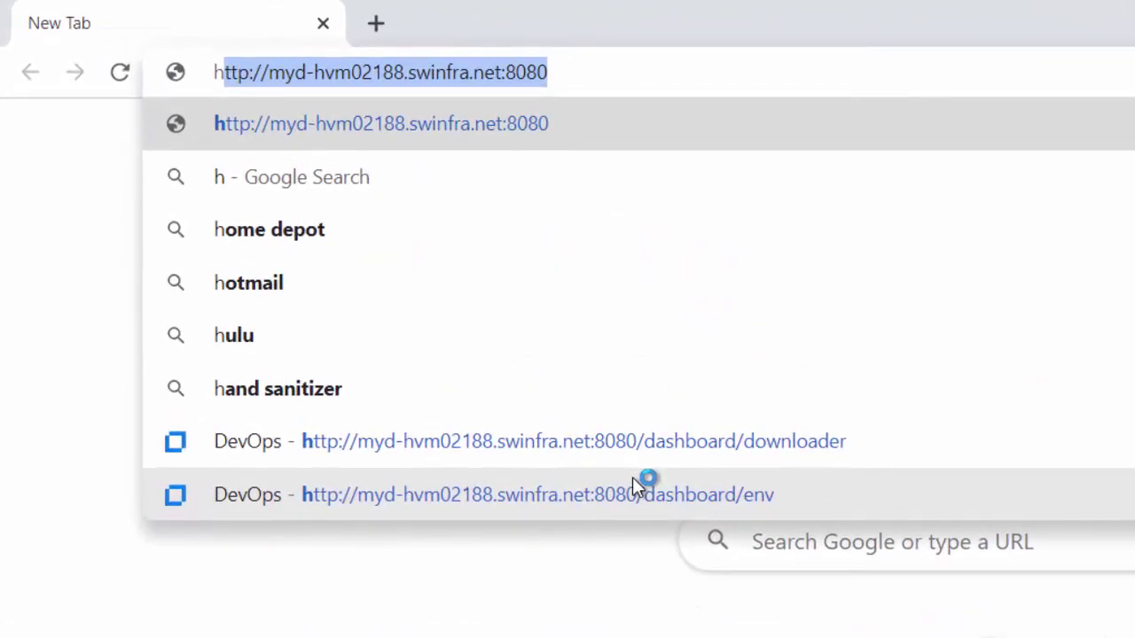
{"action": "type", "text": "ttps"}
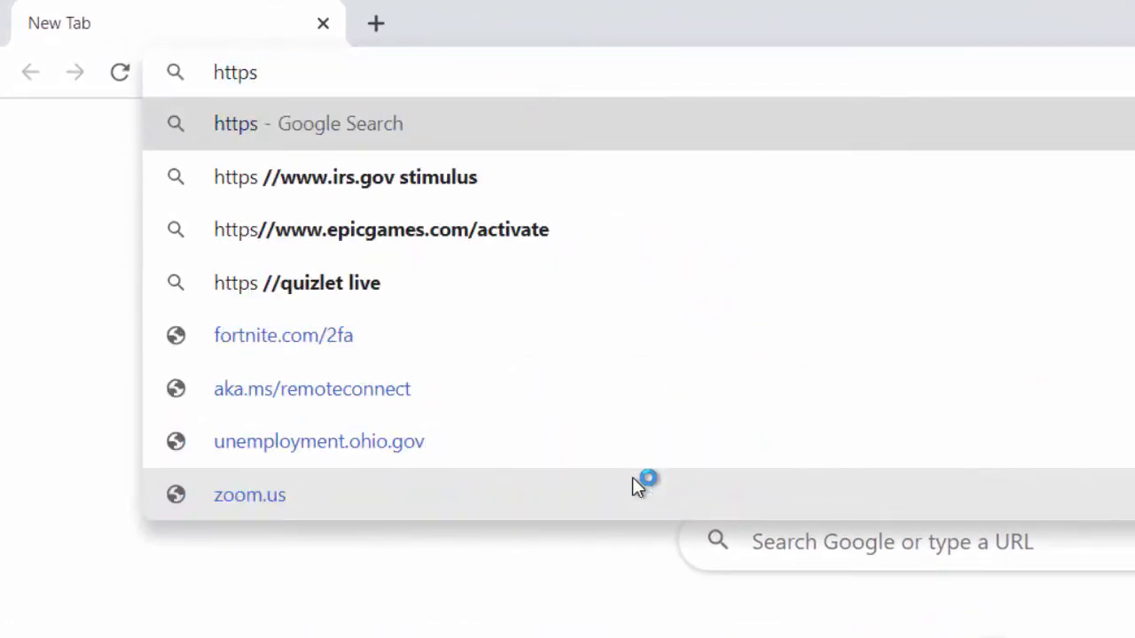
{"action": "type", "text": "://"}
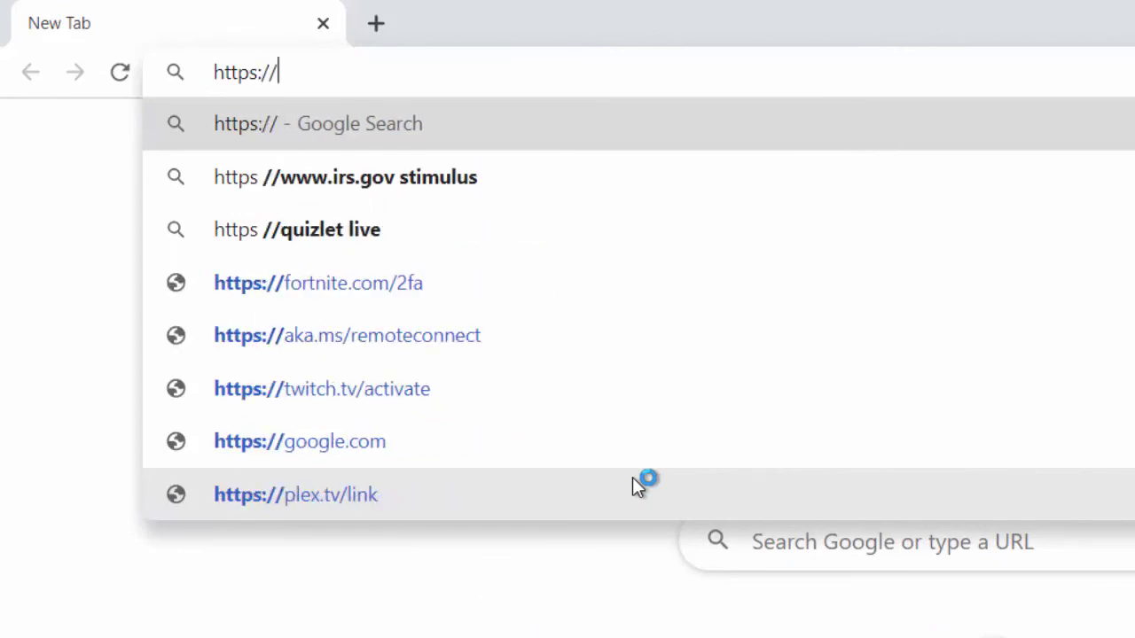
{"action": "type", "text": "r"}
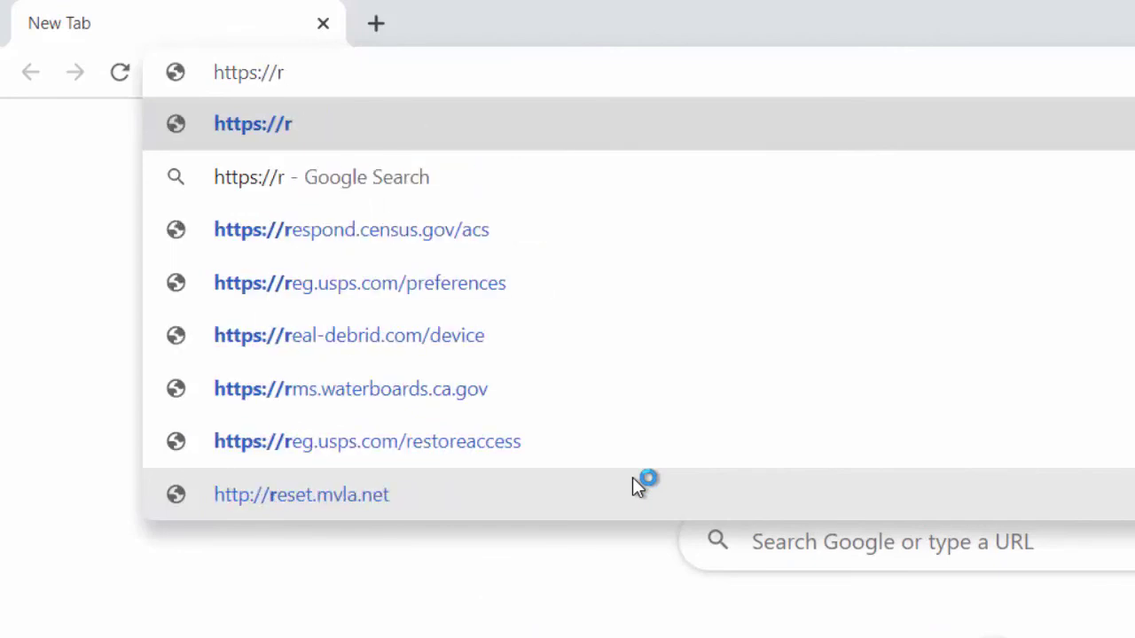
{"action": "type", "text": "pa.mic"}
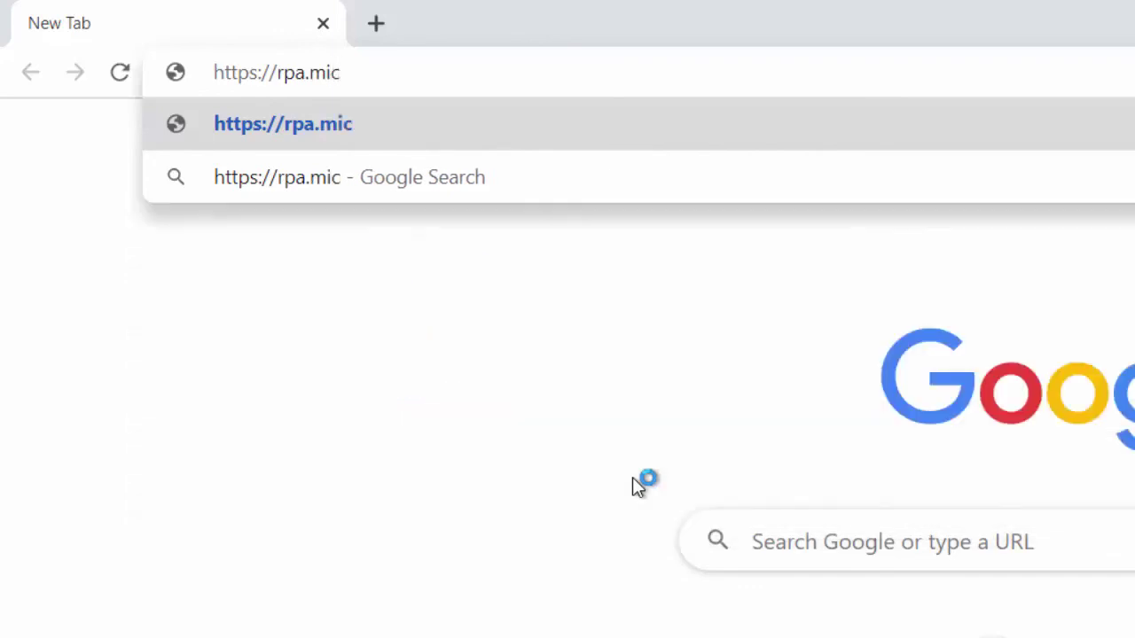
{"action": "type", "text": "rofocus"}
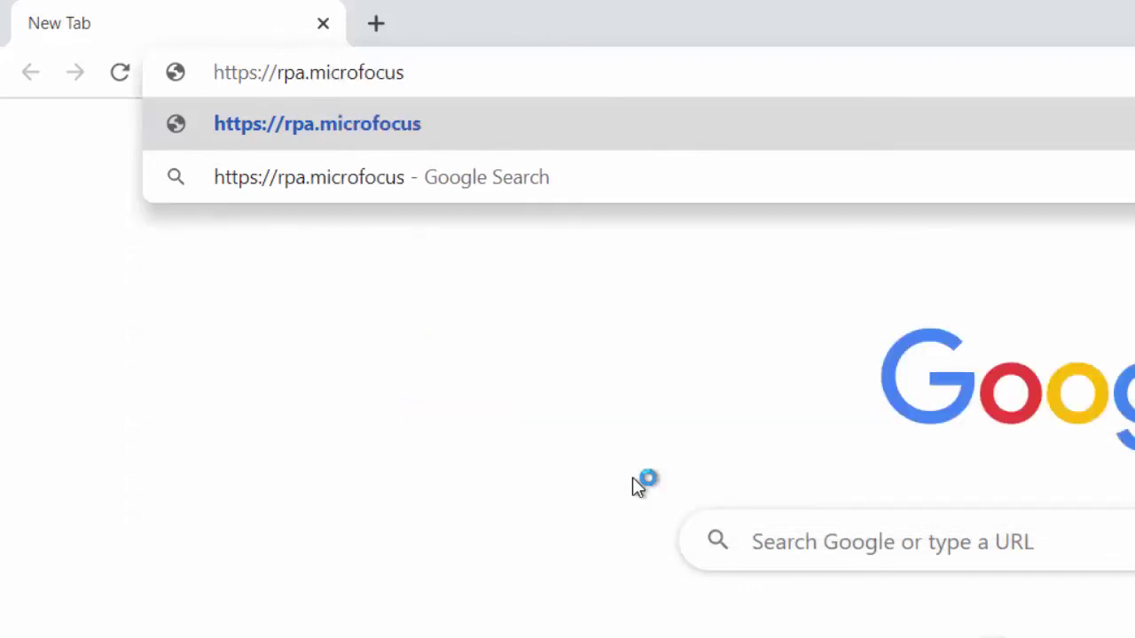
{"action": "type", "text": ".com"}
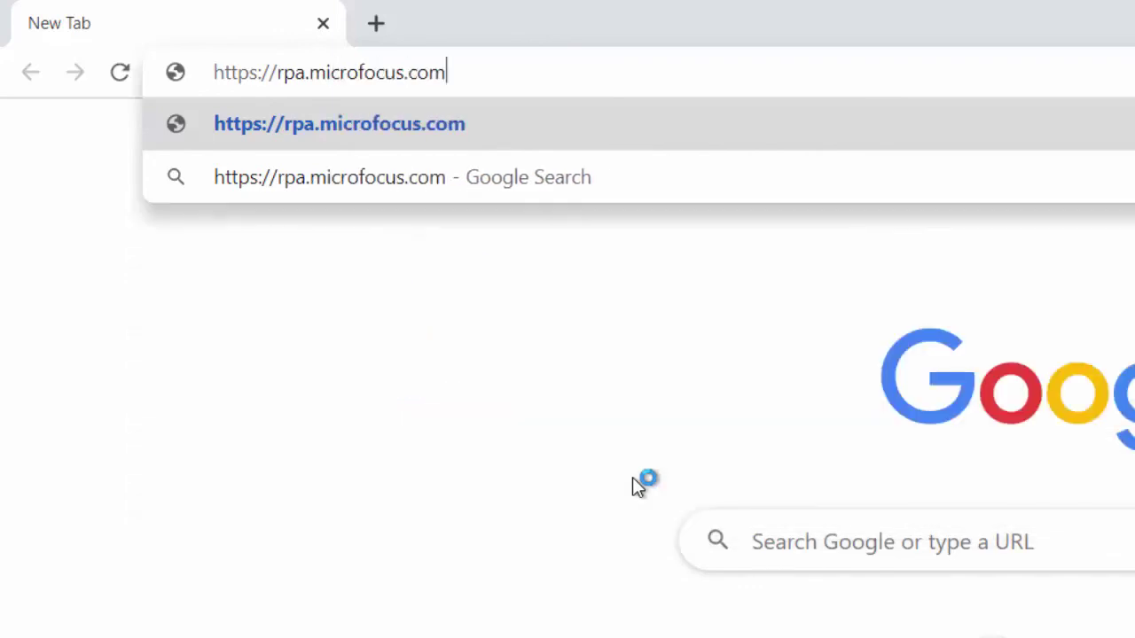
{"action": "type", "text": ":84"}
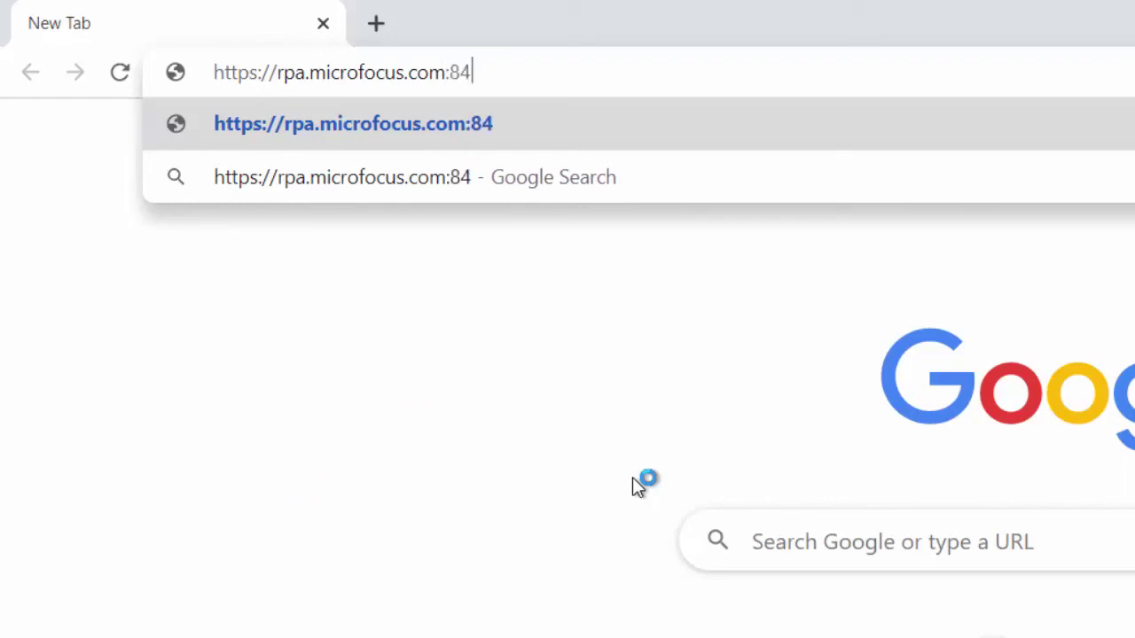
{"action": "type", "text": "46/rpa"}
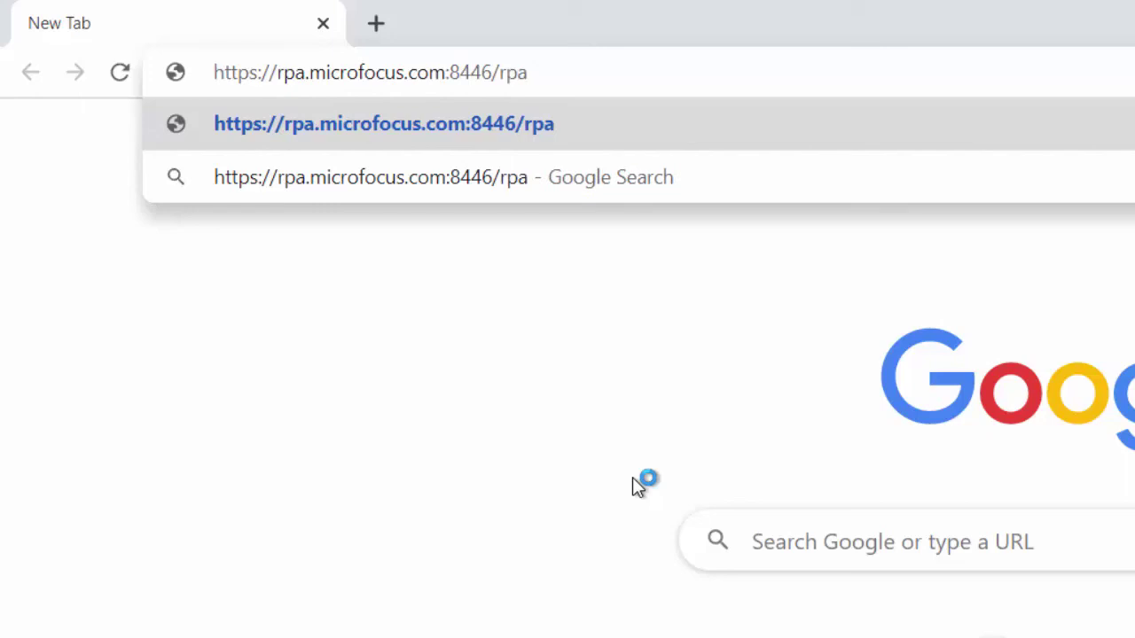
{"action": "type", "text": "-ssx"}
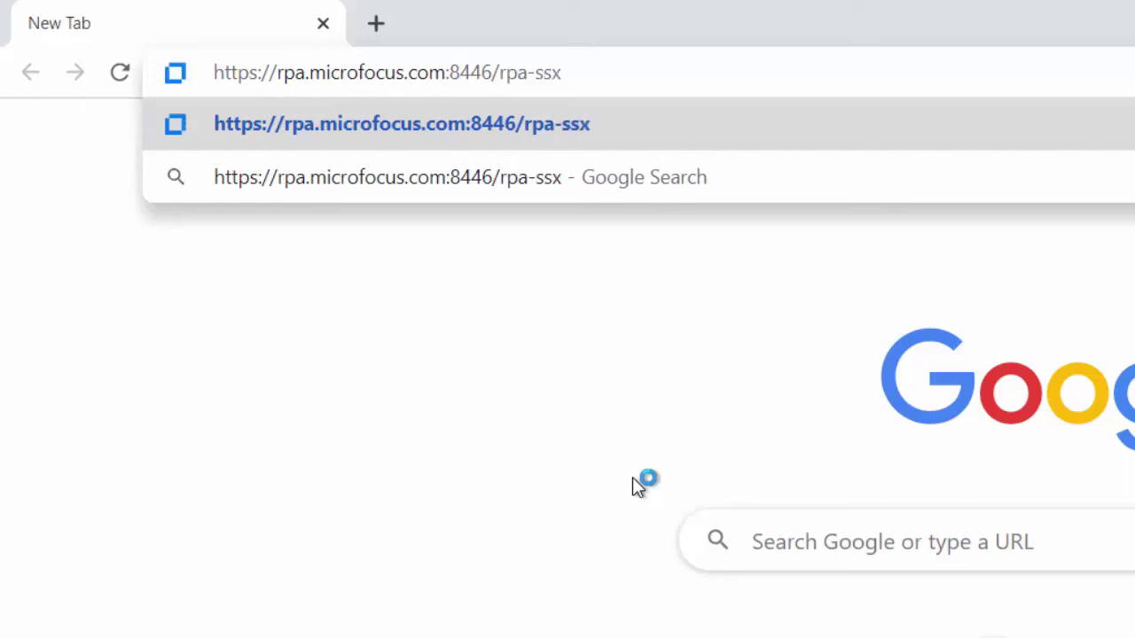
{"action": "key", "text": "Return"}
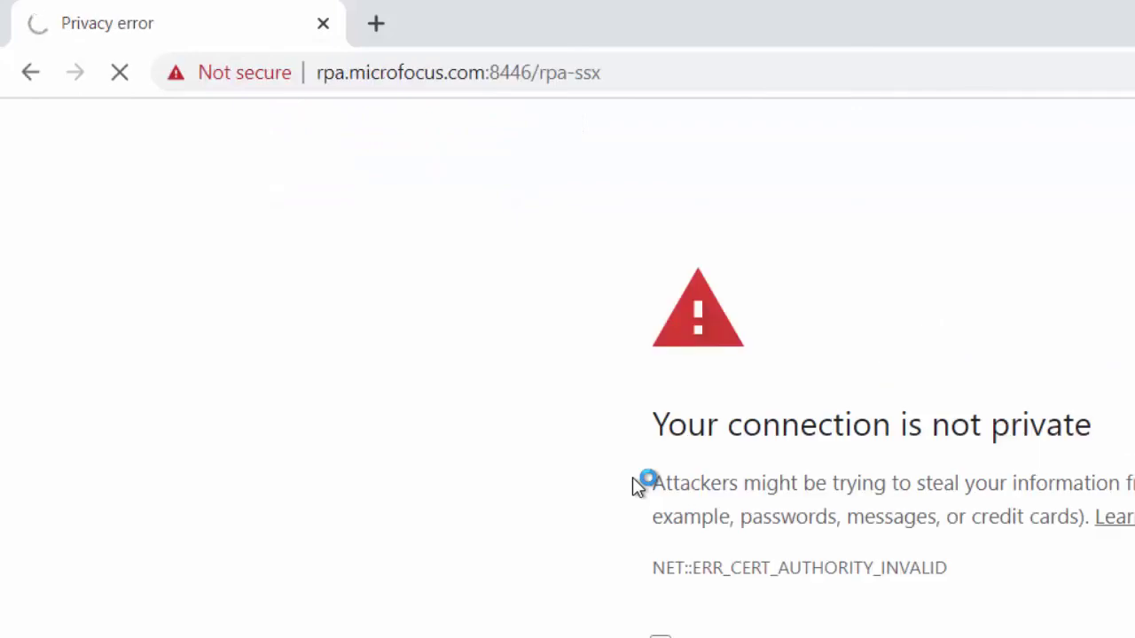
{"action": "left_click", "coordinate": [384, 421]}
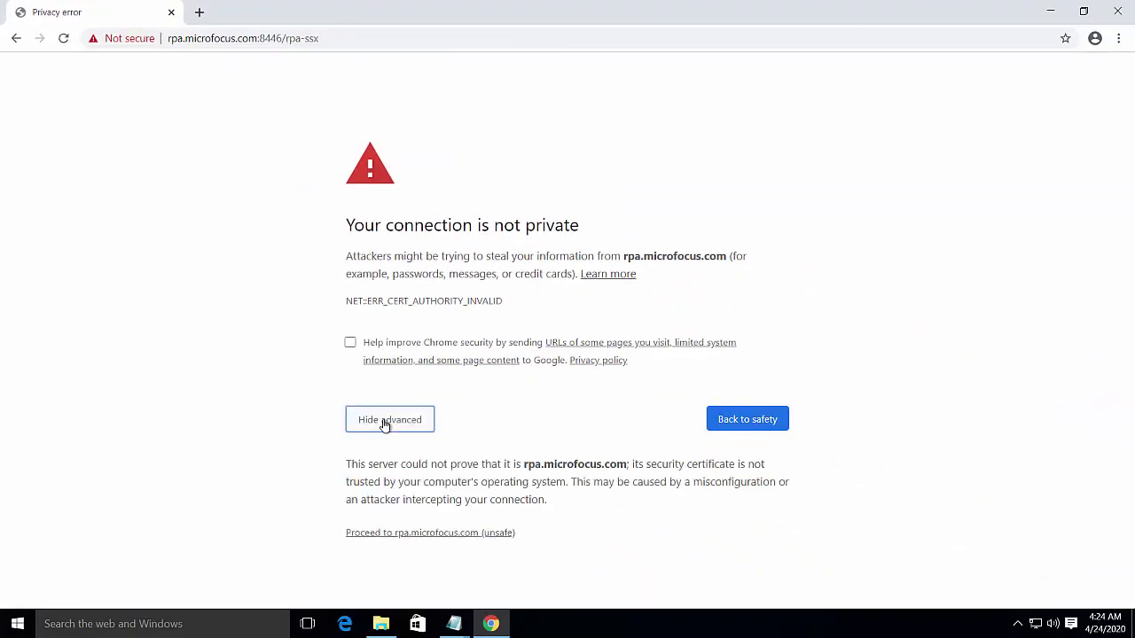
{"action": "left_click", "coordinate": [398, 534]}
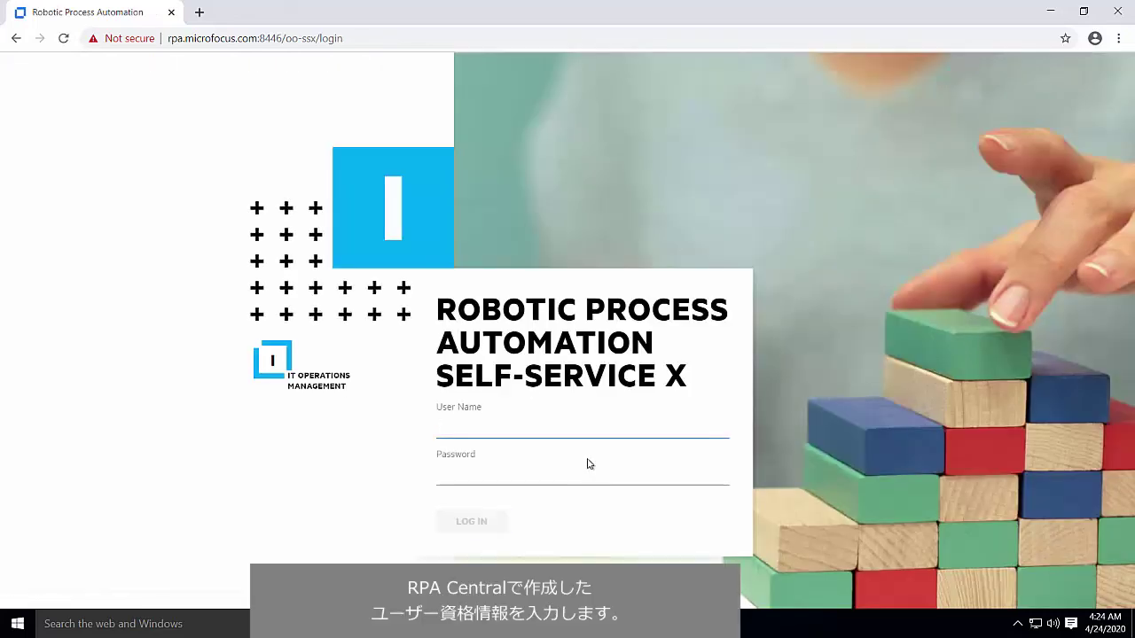
Sign in to Self-Service X as admin with the administrator password
{"action": "type", "text": "admin"}
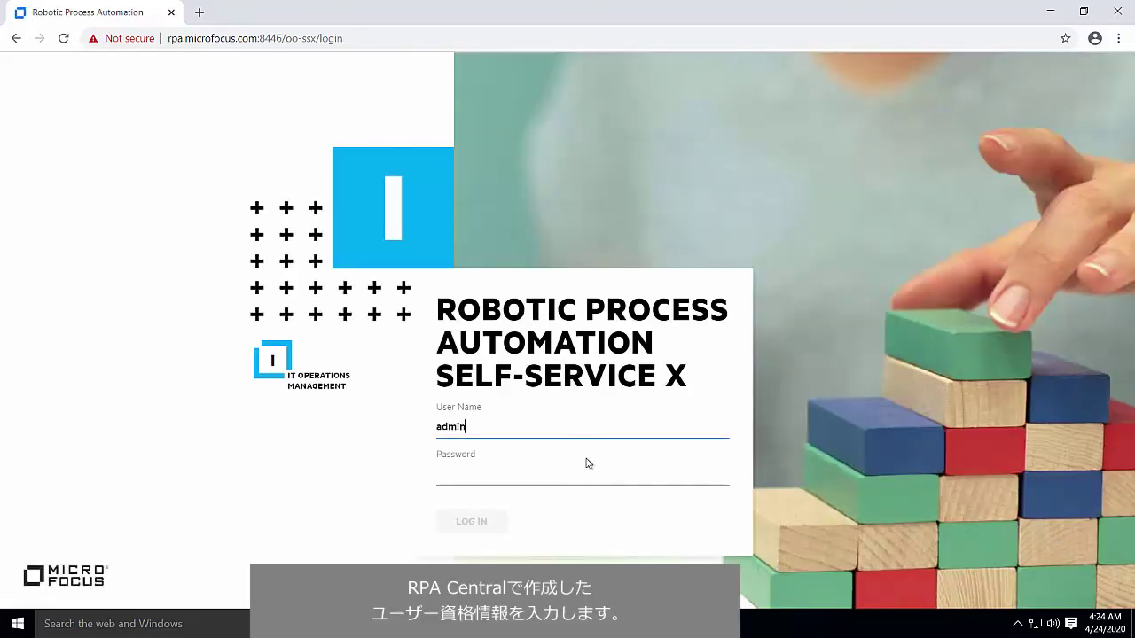
{"action": "key", "text": "Tab"}
{"action": "type", "text": "••"}
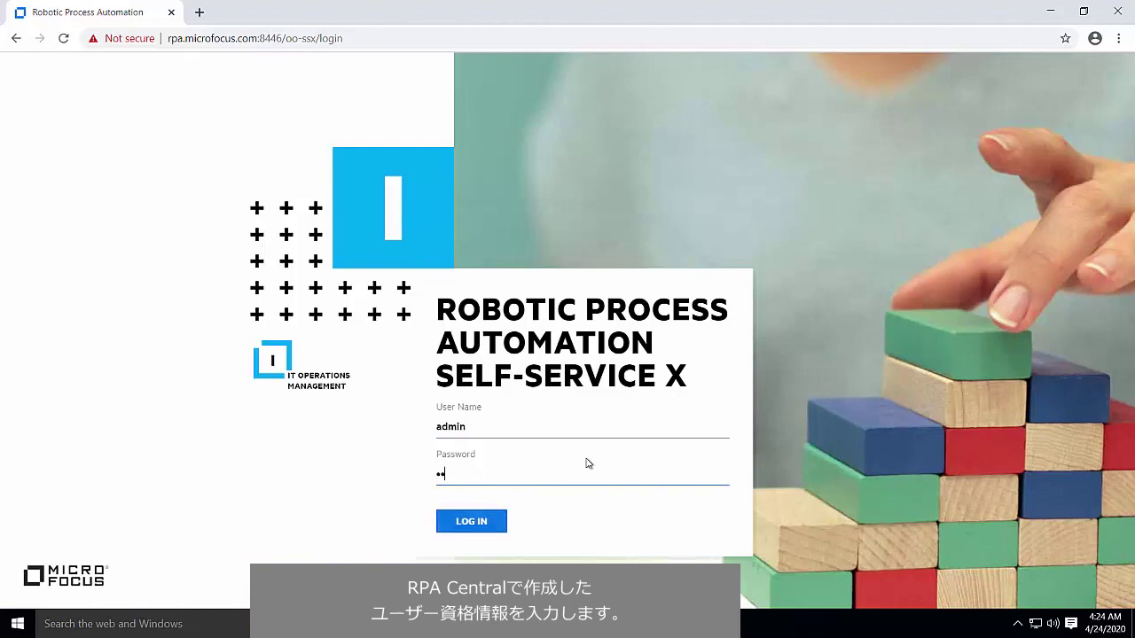
{"action": "type", "text": "•••••••"}
{"action": "key", "text": "Return"}
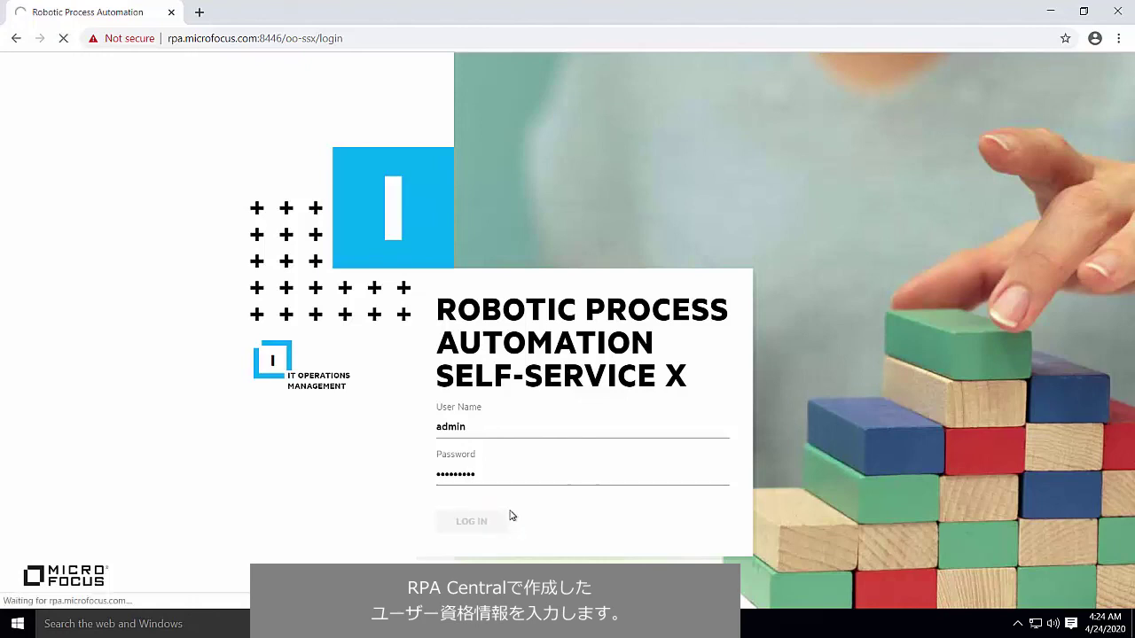